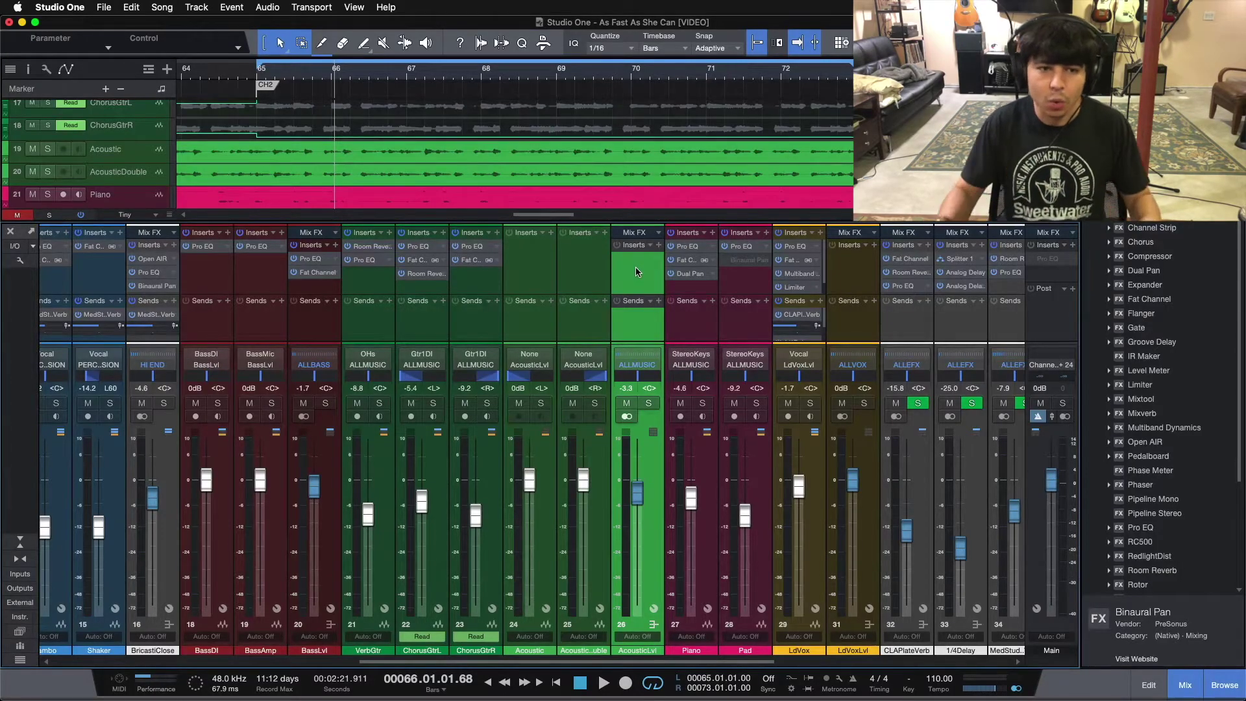
# Solo the AcousticLvl channel and audition the acoustic guitars from bar 65
pyautogui.click(650, 403)
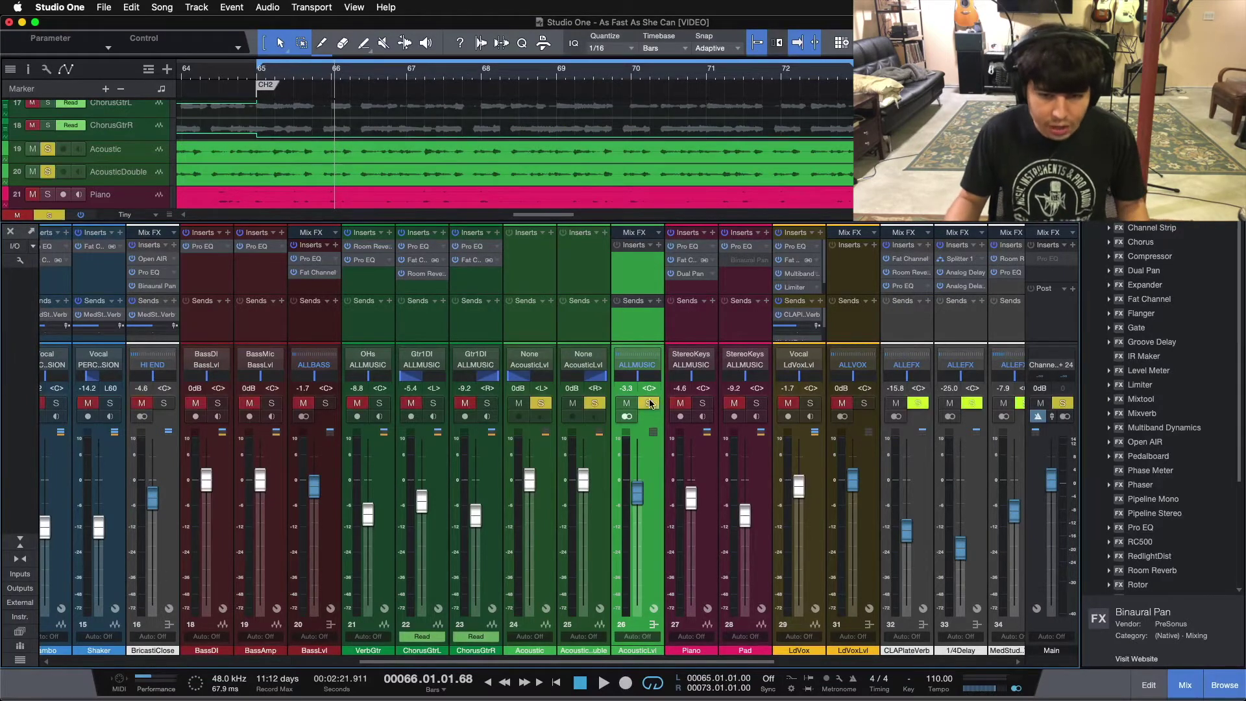
pyautogui.press('space')
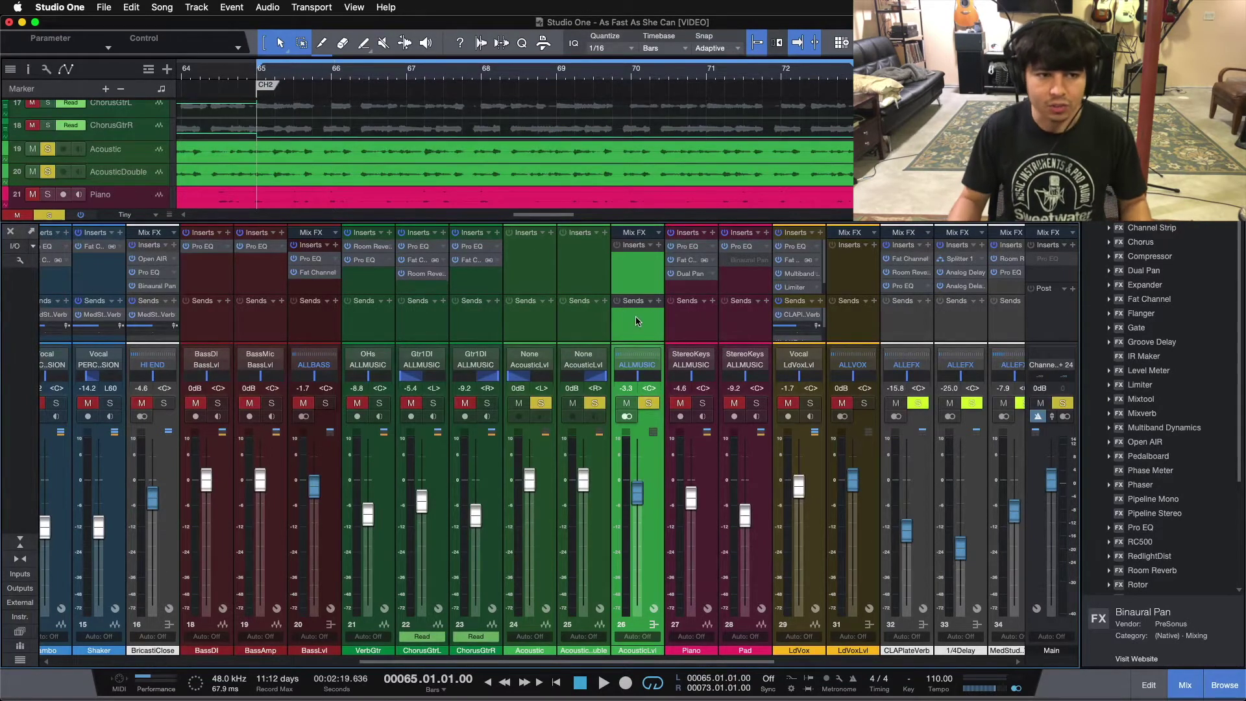
pyautogui.press('space')
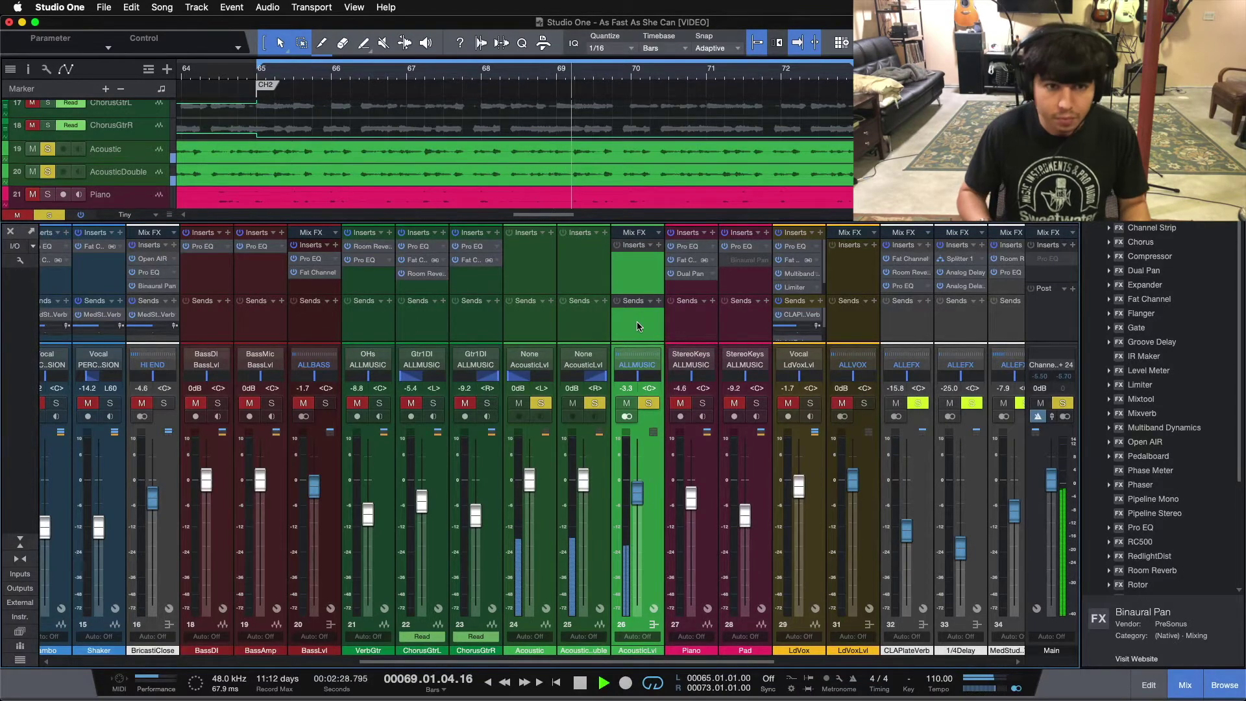
pyautogui.press('space')
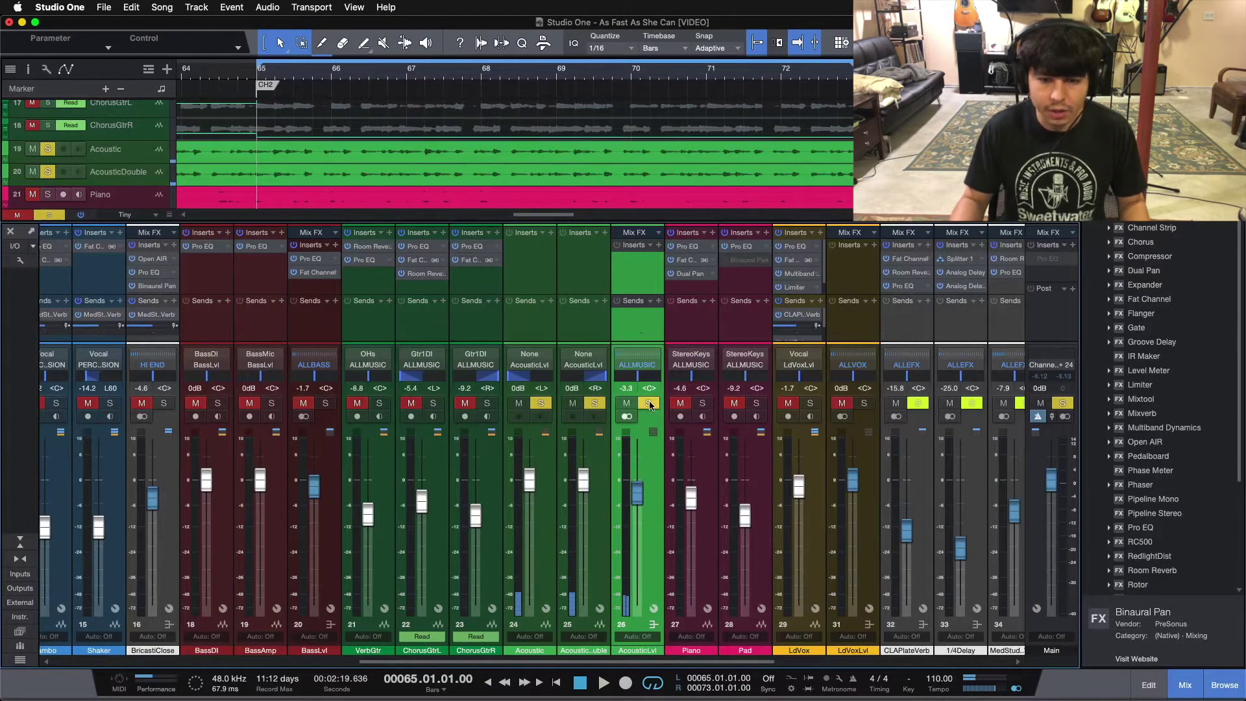
# Unsolo AcousticLvl, mute the LdVox lead vocal channel and play the mix without it
pyautogui.click(650, 403)
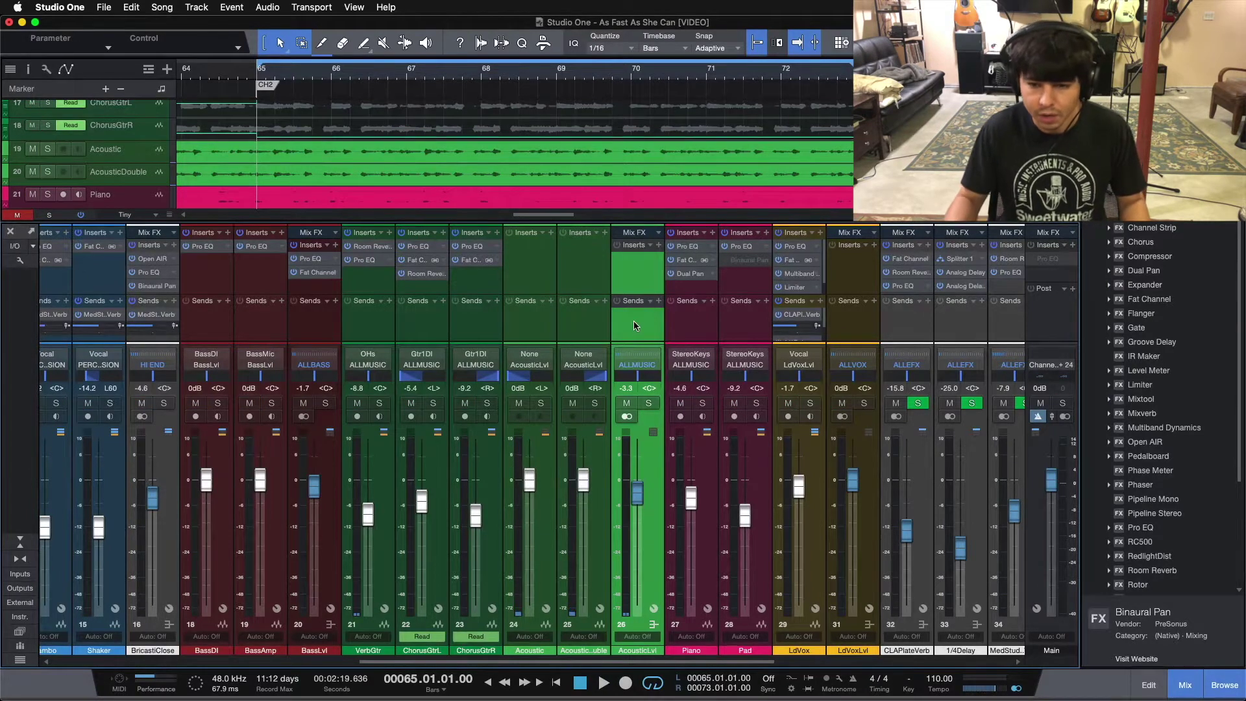
pyautogui.click(788, 403)
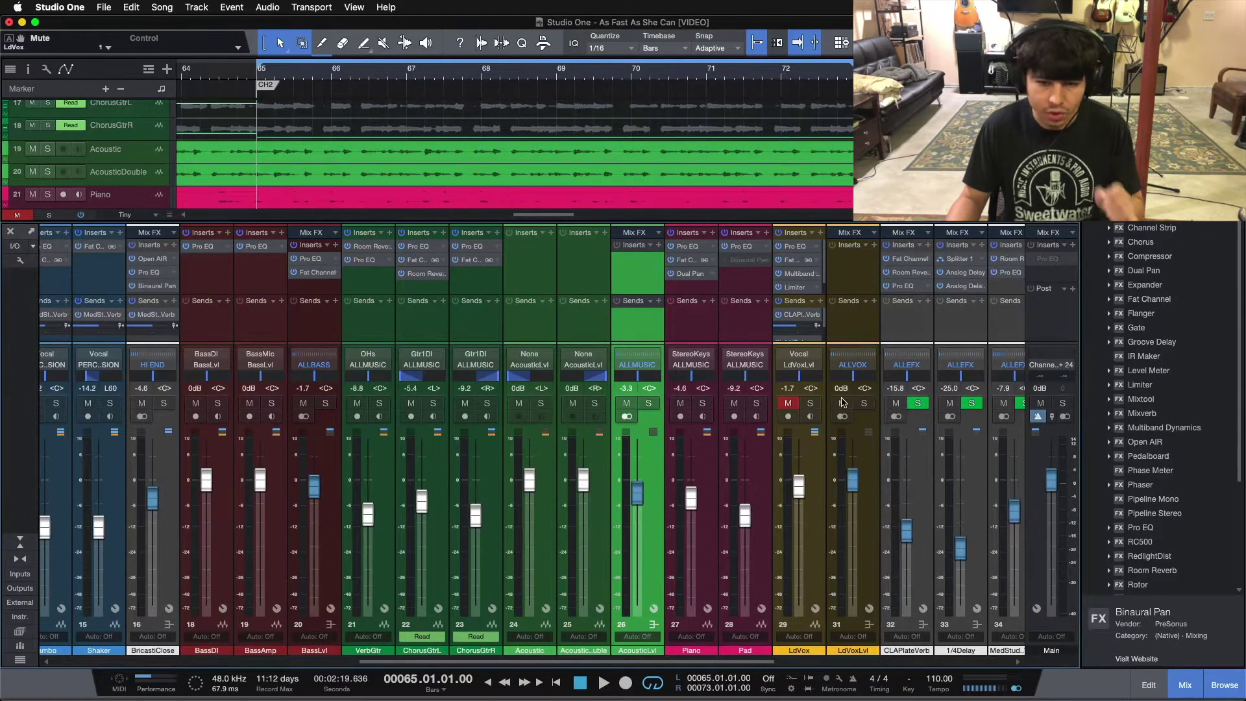
pyautogui.press('space')
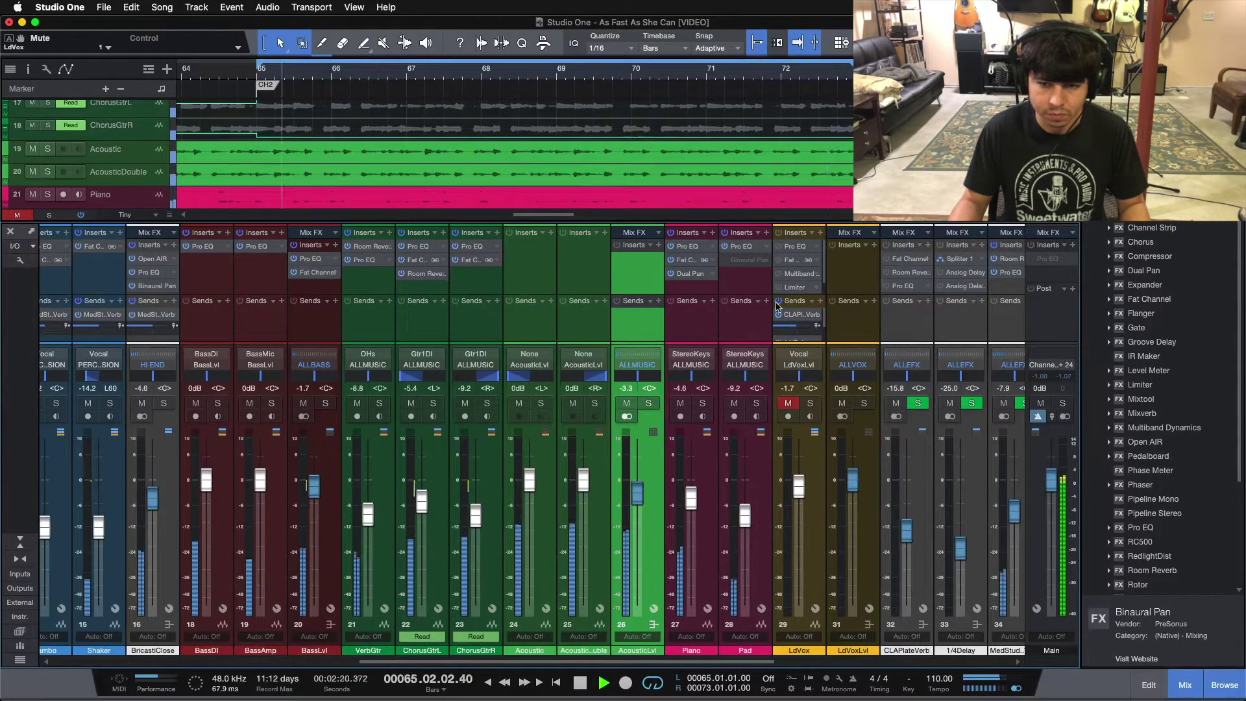
pyautogui.press('space')
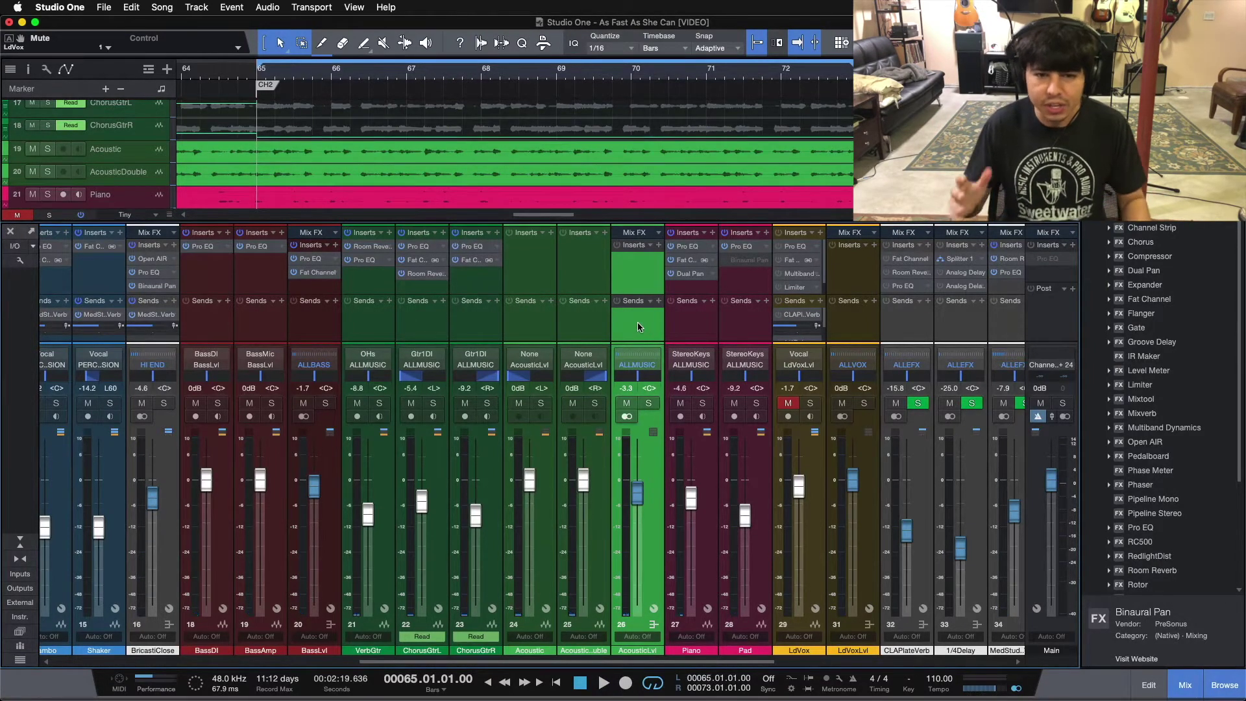
# Insert Pro EQ² from the PreSonus plug-ins on AcousticLvl and position its editor window
pyautogui.click(658, 244)
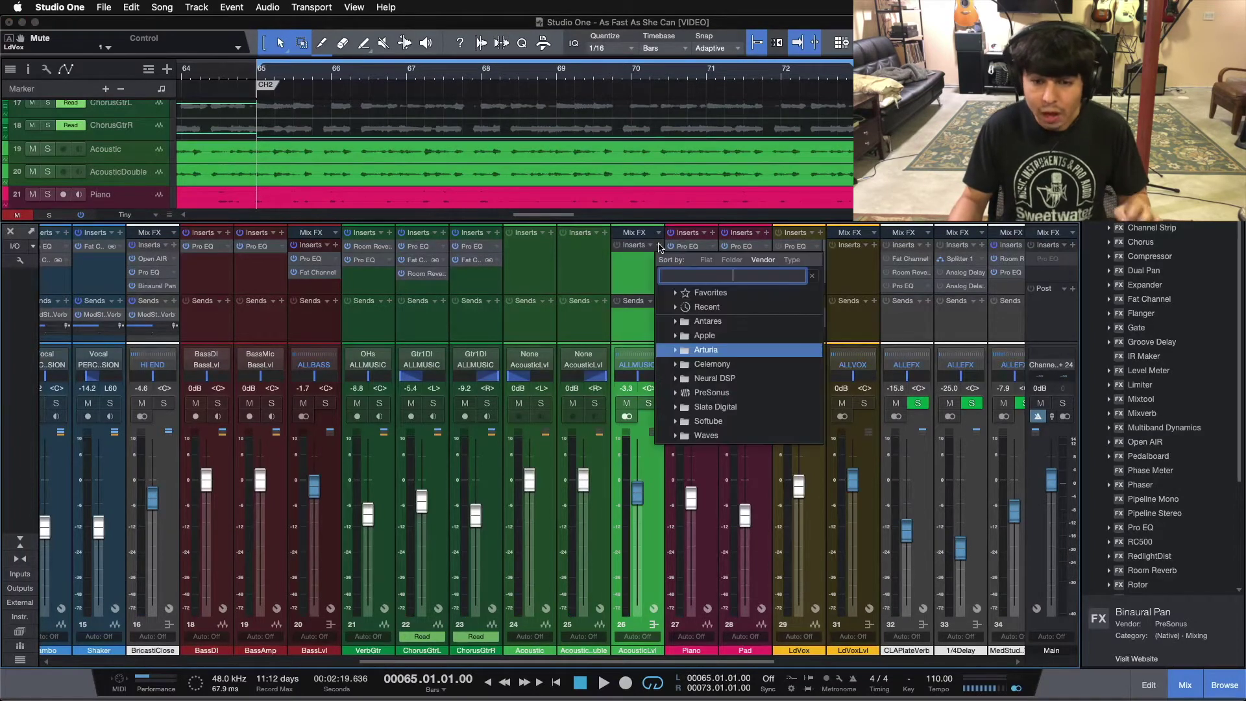
pyautogui.click(686, 393)
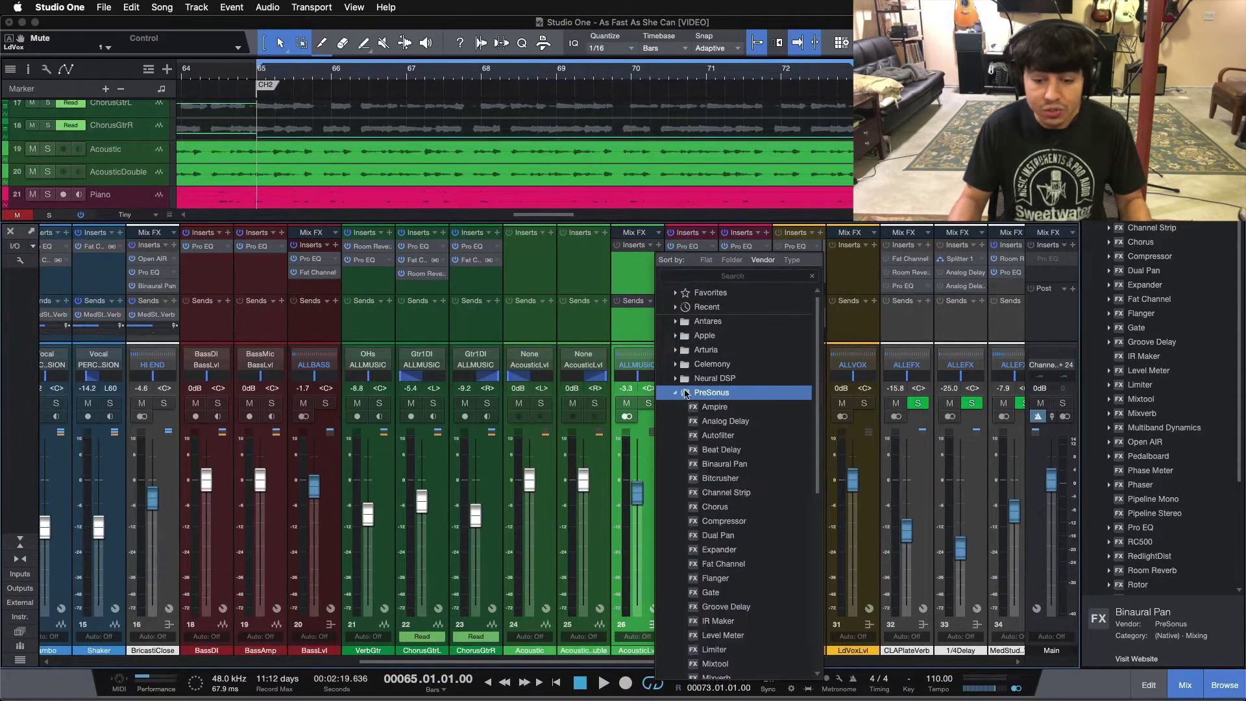
pyautogui.scroll(-3, 727, 557)
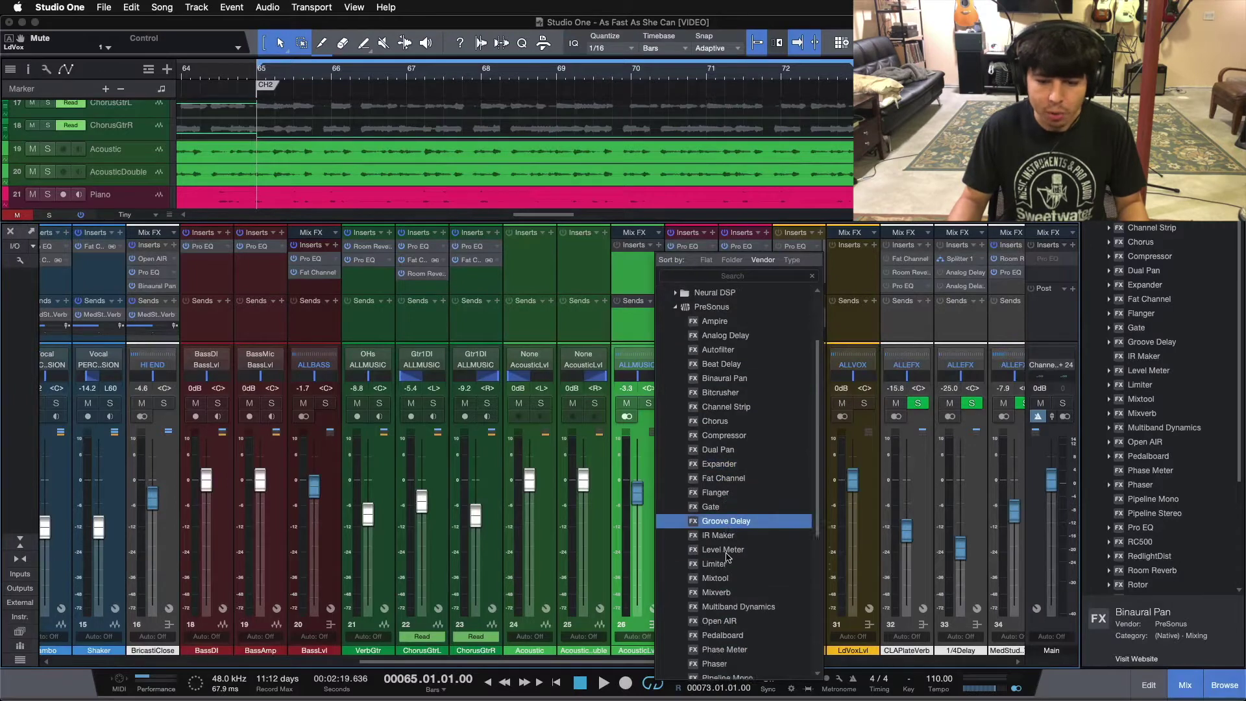
pyautogui.scroll(-3, 727, 557)
pyautogui.press('Escape')
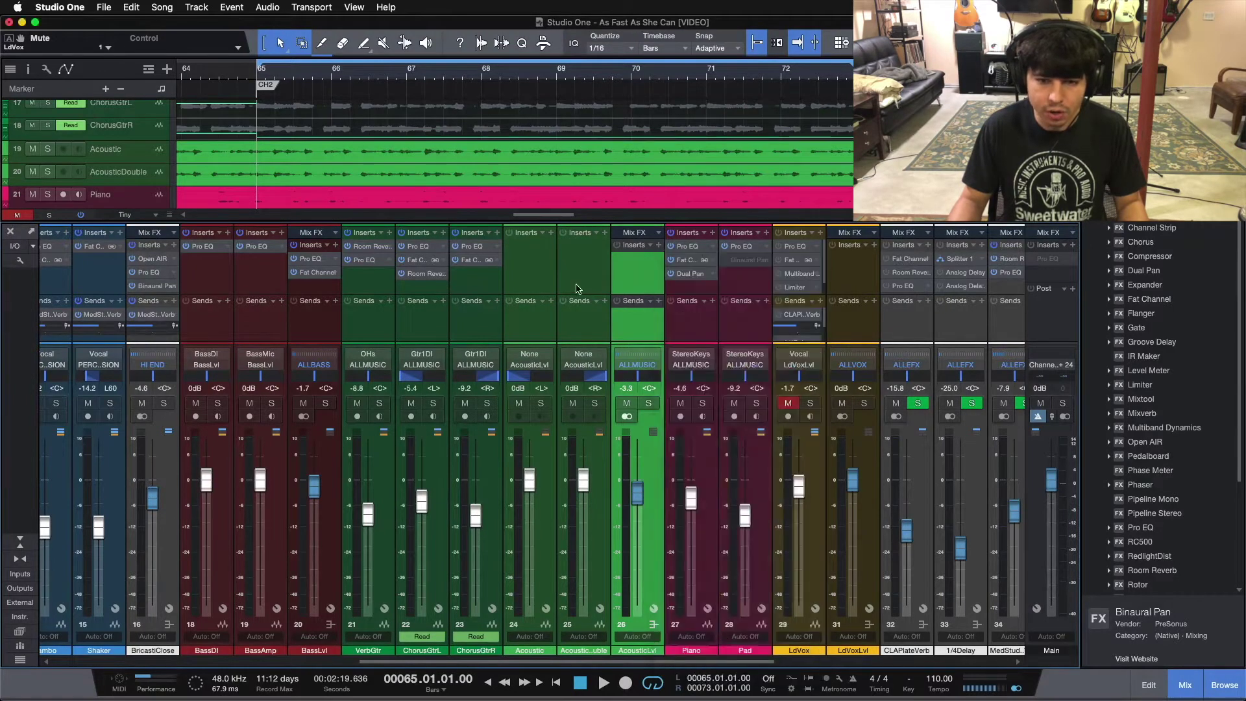
pyautogui.moveTo(676, 283); pyautogui.dragTo(628, 207)
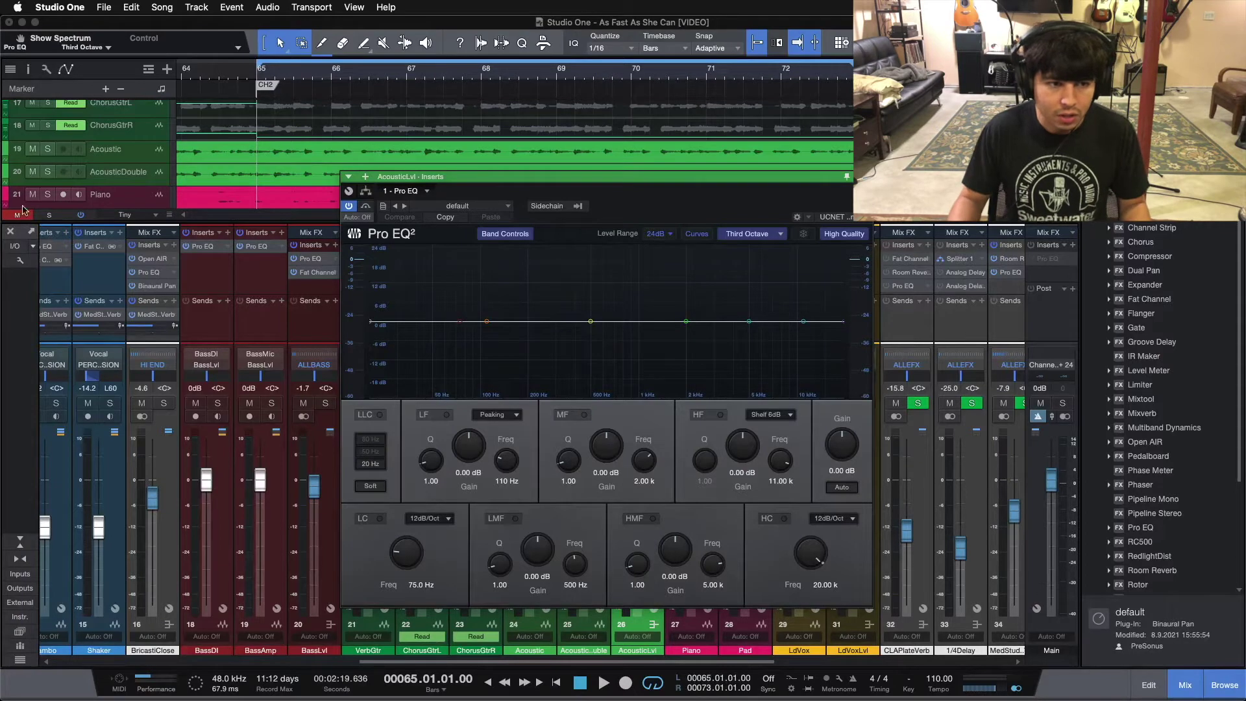
# Solo the Acoustic and AcousticDouble tracks and audition them from bar 65
pyautogui.click(47, 148)
pyautogui.click(47, 171)
pyautogui.press('space')
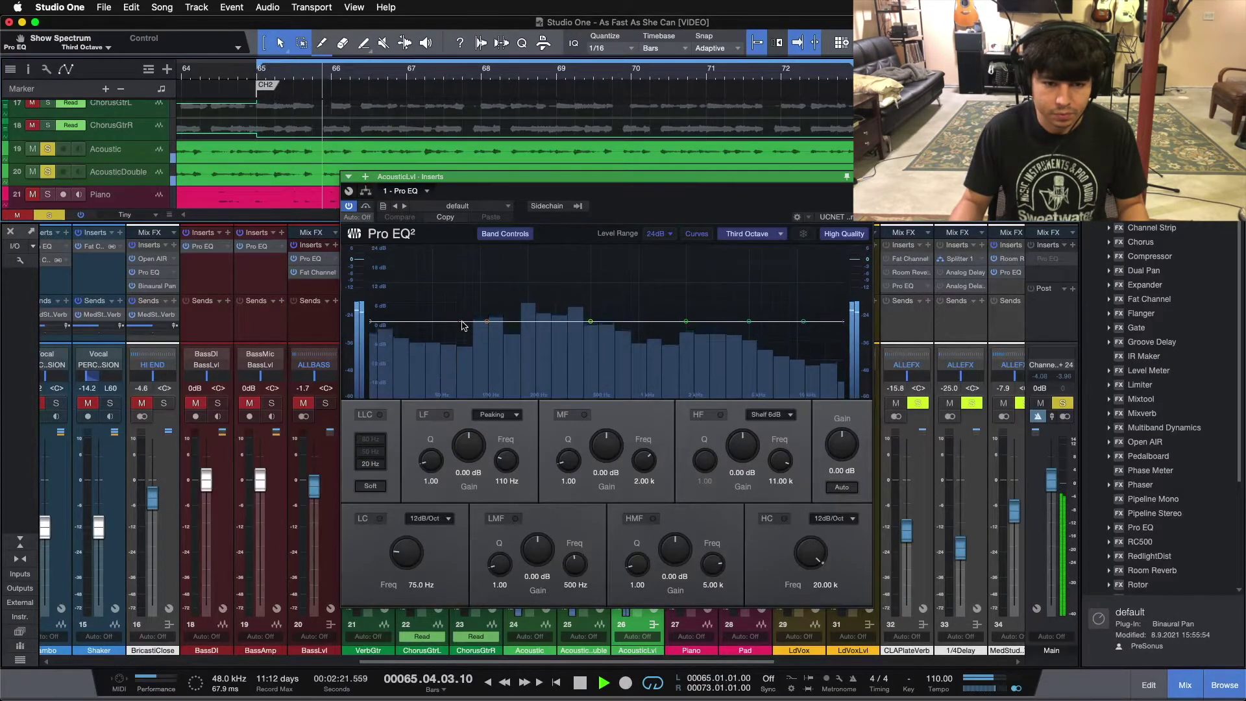
pyautogui.press('space')
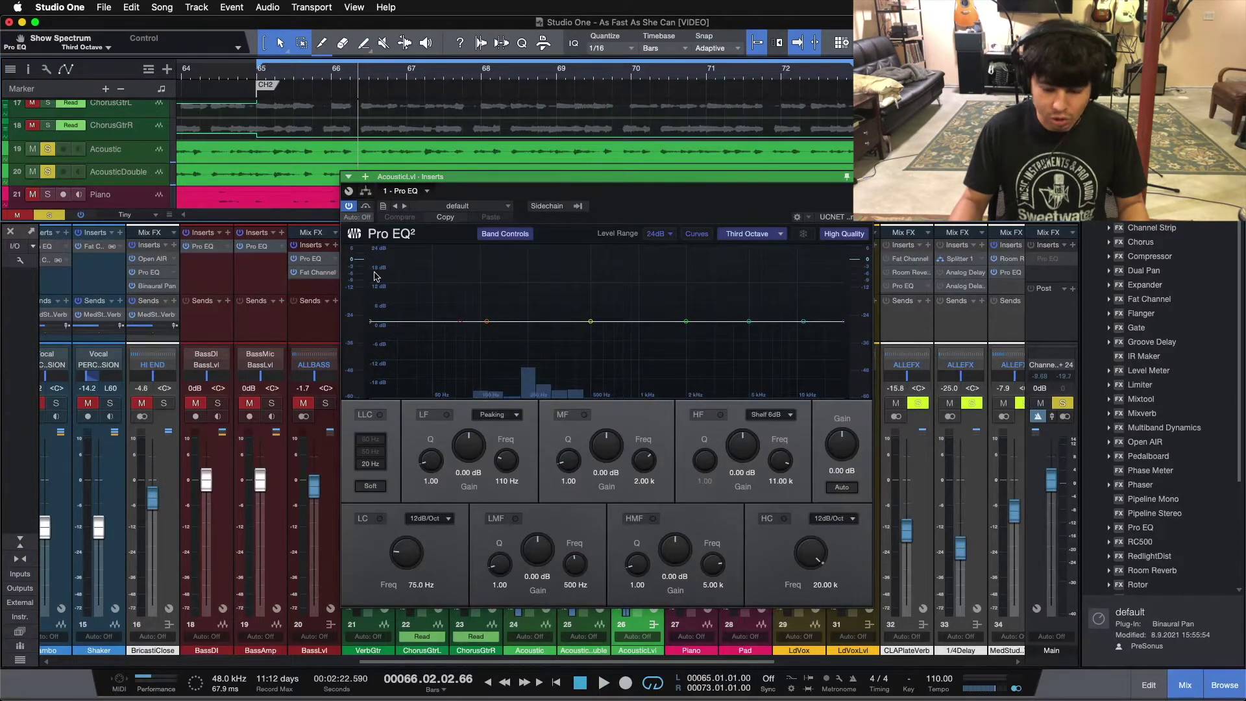
pyautogui.press('KP_0')
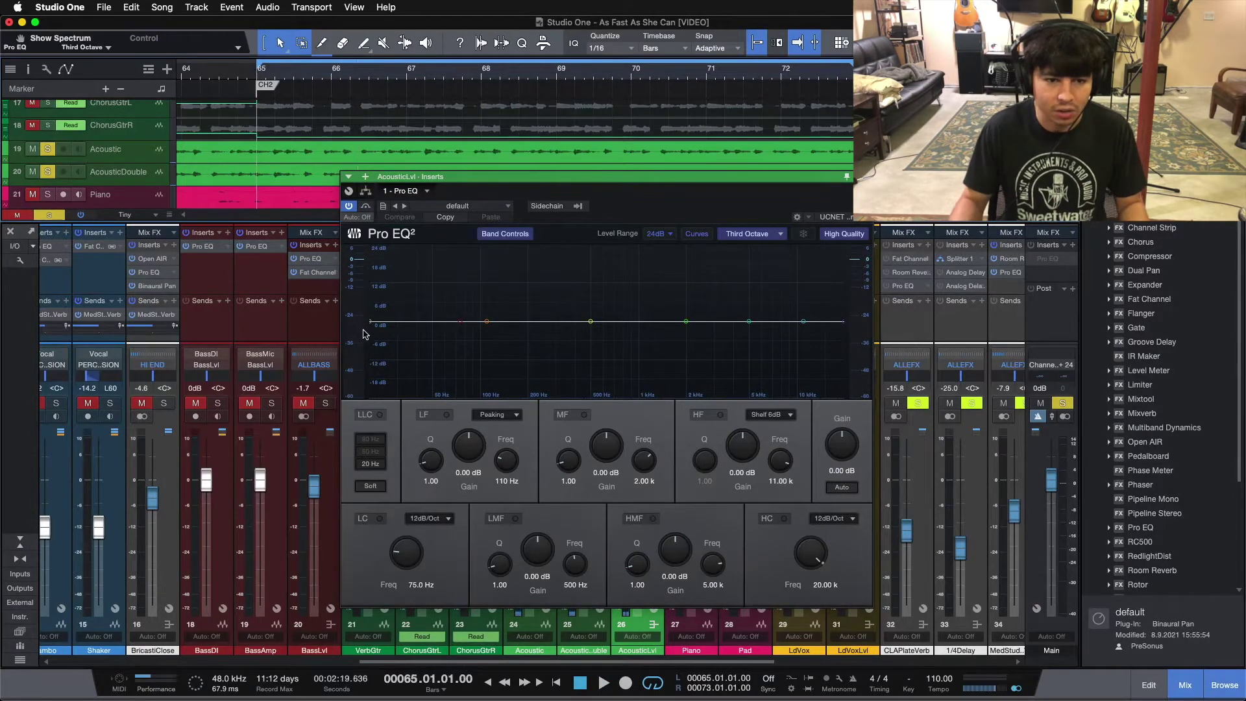
# Enable the Pro EQ² low cut and raise its frequency to 129 Hz while listening
pyautogui.moveTo(459, 325); pyautogui.dragTo(459, 322)
pyautogui.press('space')
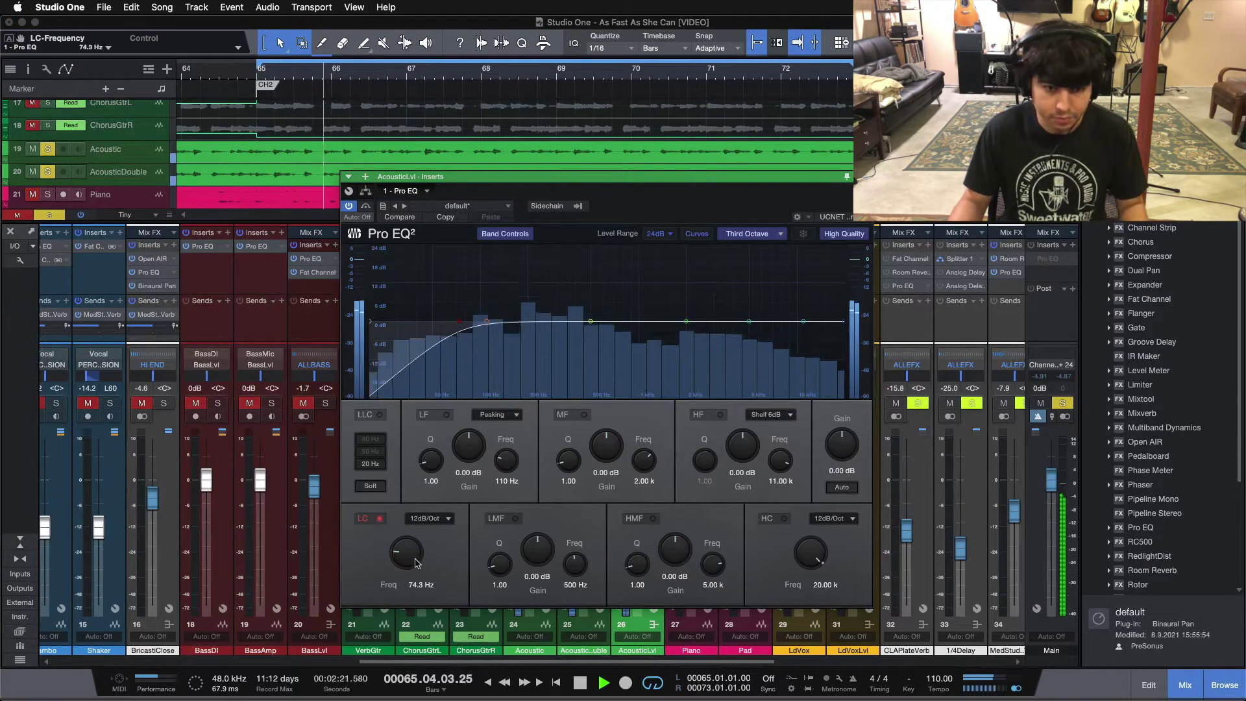
pyautogui.scroll(3, 406, 553)
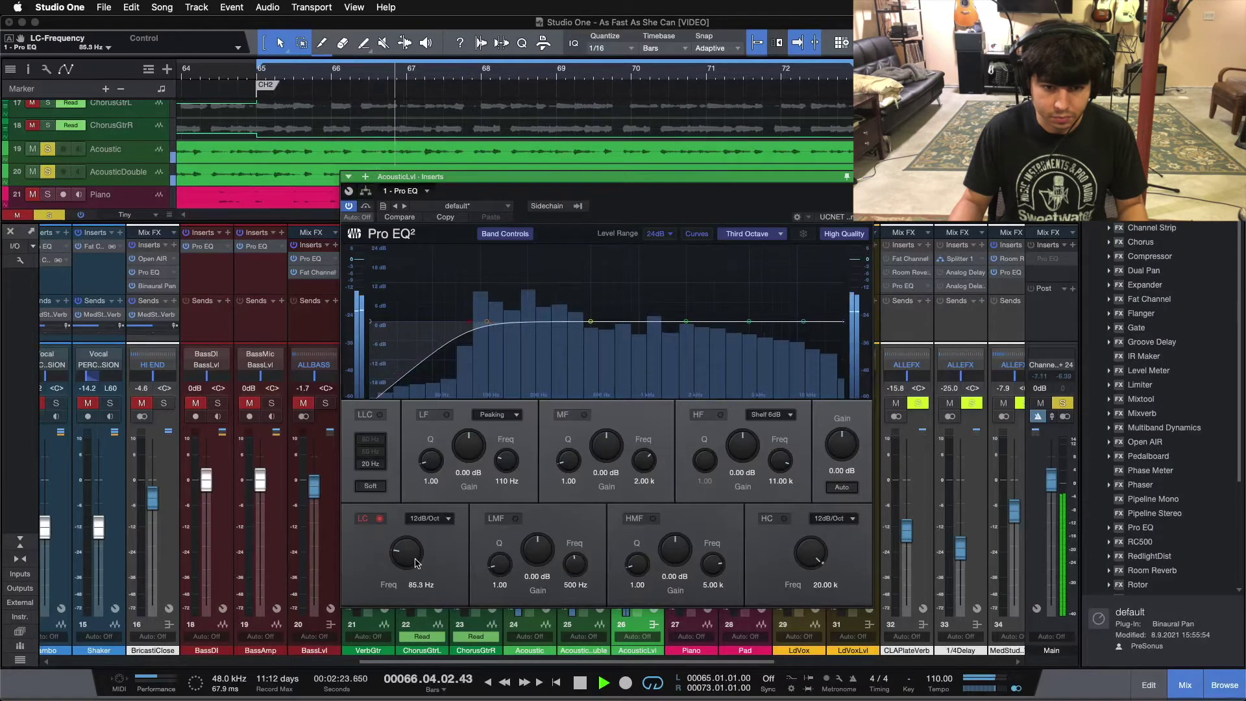
pyautogui.scroll(3, 416, 562)
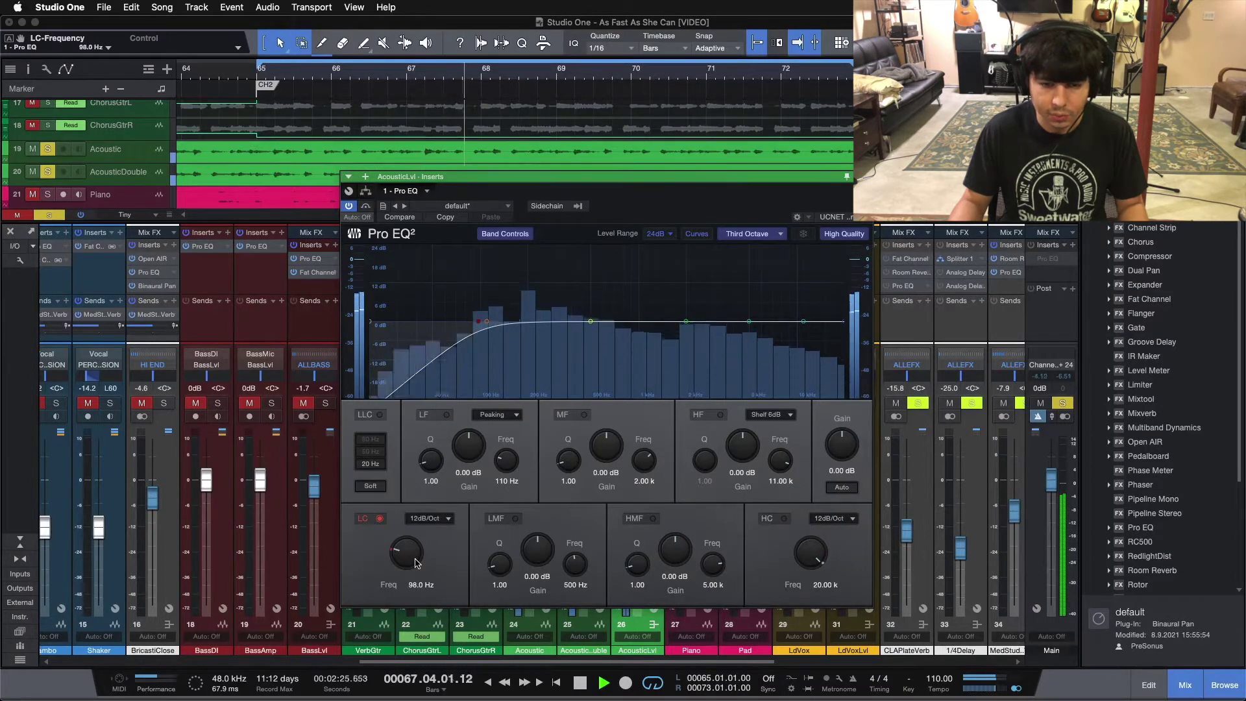
pyautogui.scroll(3, 416, 562)
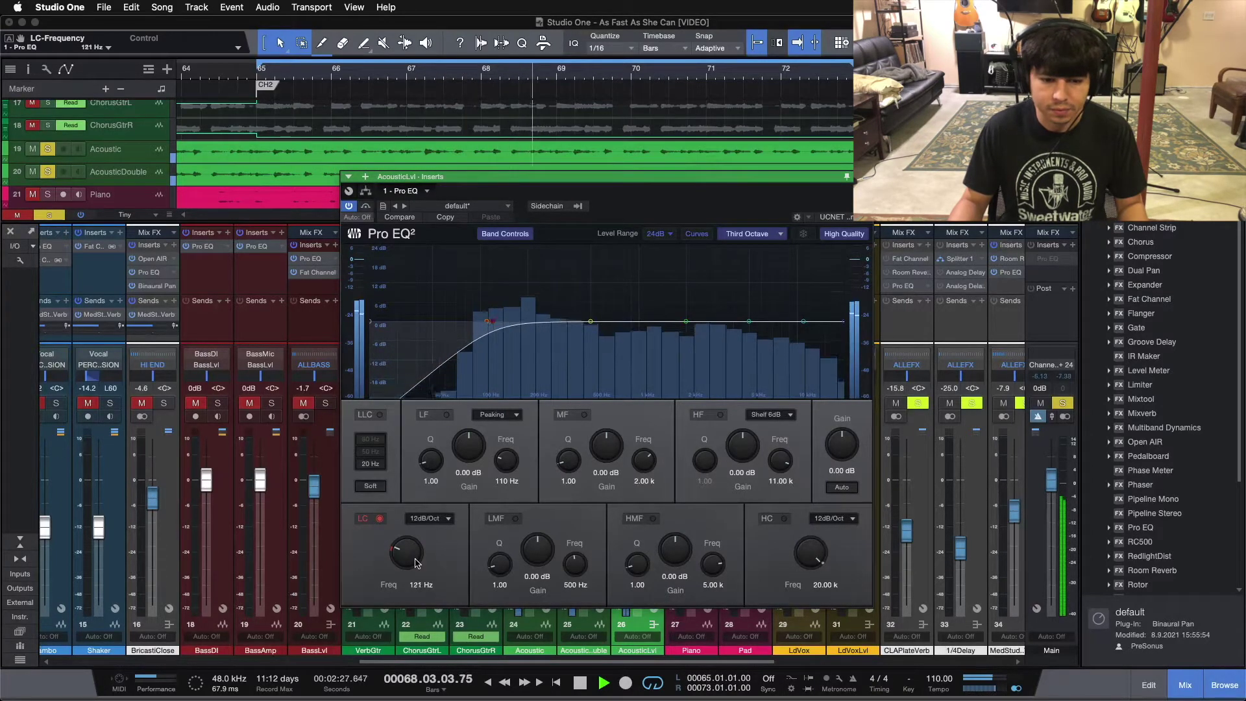
pyautogui.scroll(1, 416, 563)
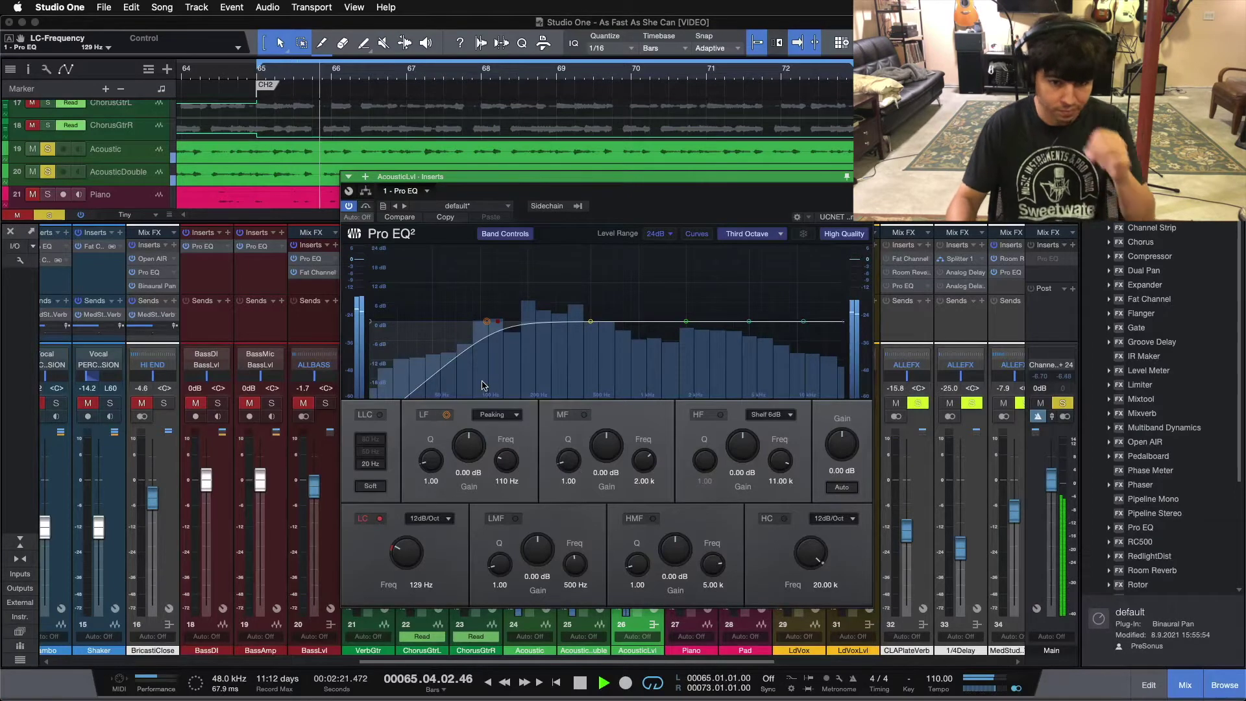
pyautogui.press('space')
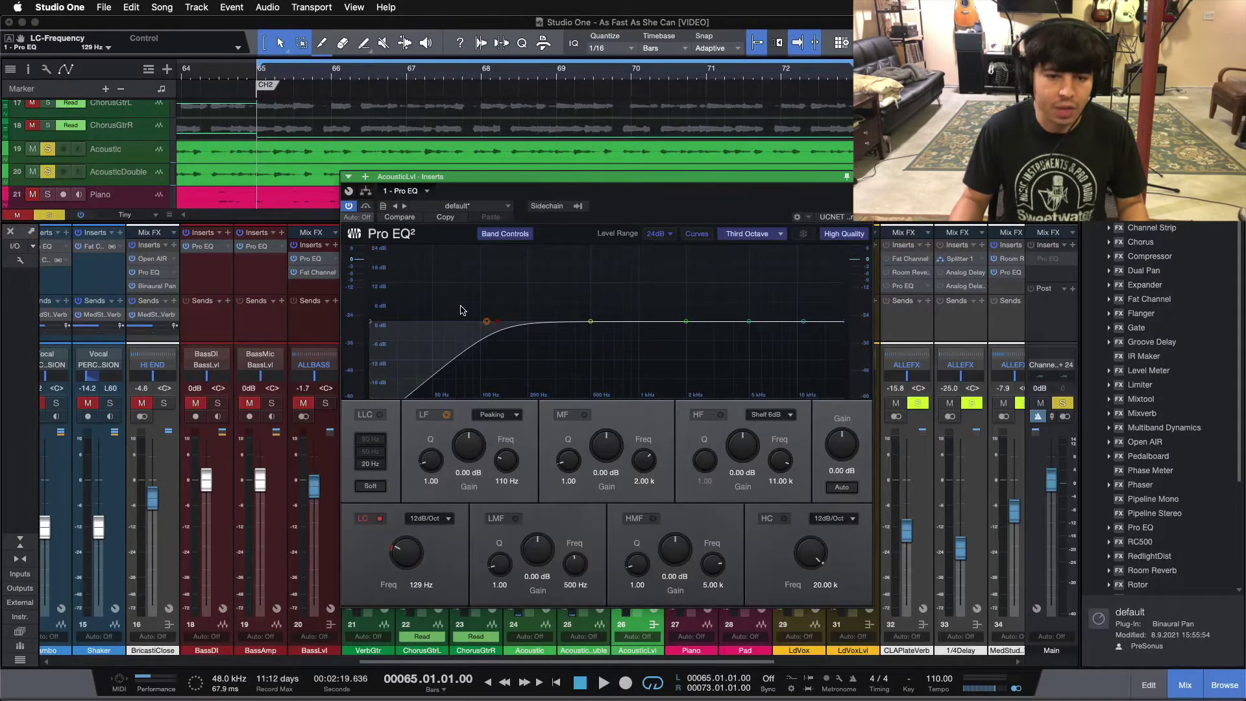
pyautogui.moveTo(659, 209); pyautogui.dragTo(681, 184)
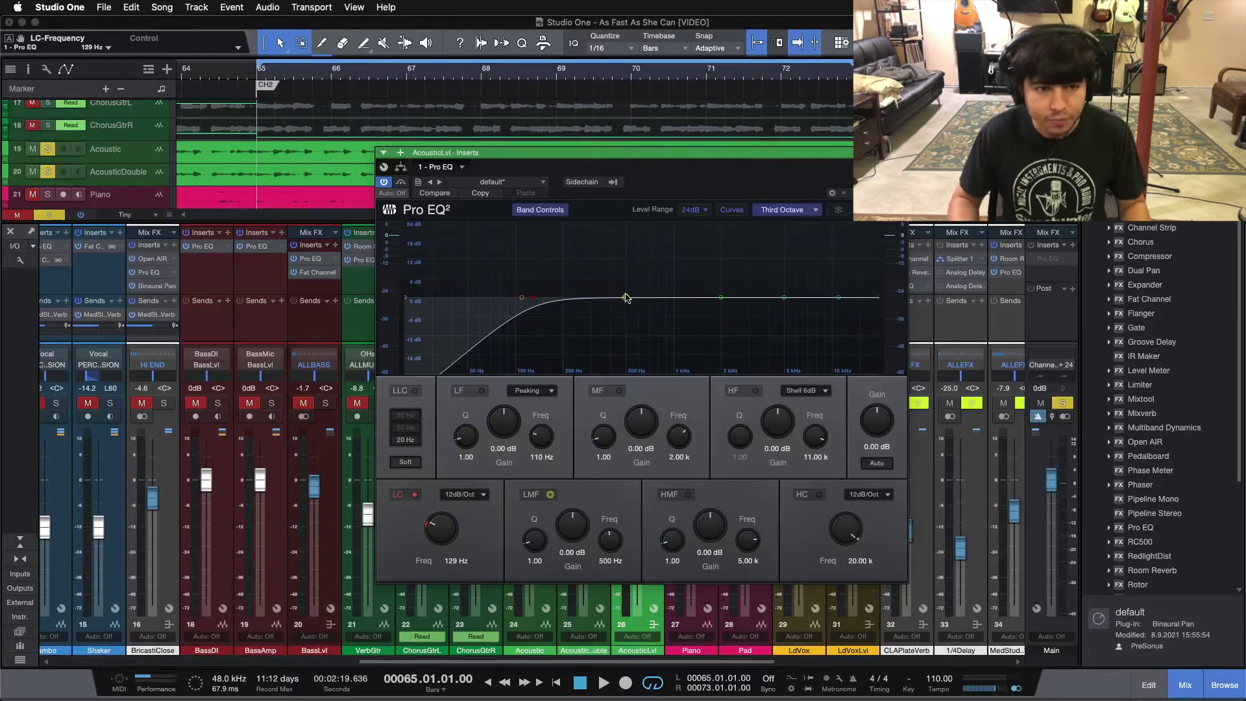
pyautogui.press('space')
# Boost the LMF band, sweep it down to 114 Hz and narrow its peak
pyautogui.moveTo(625, 298); pyautogui.dragTo(525, 237)
pyautogui.press('space')
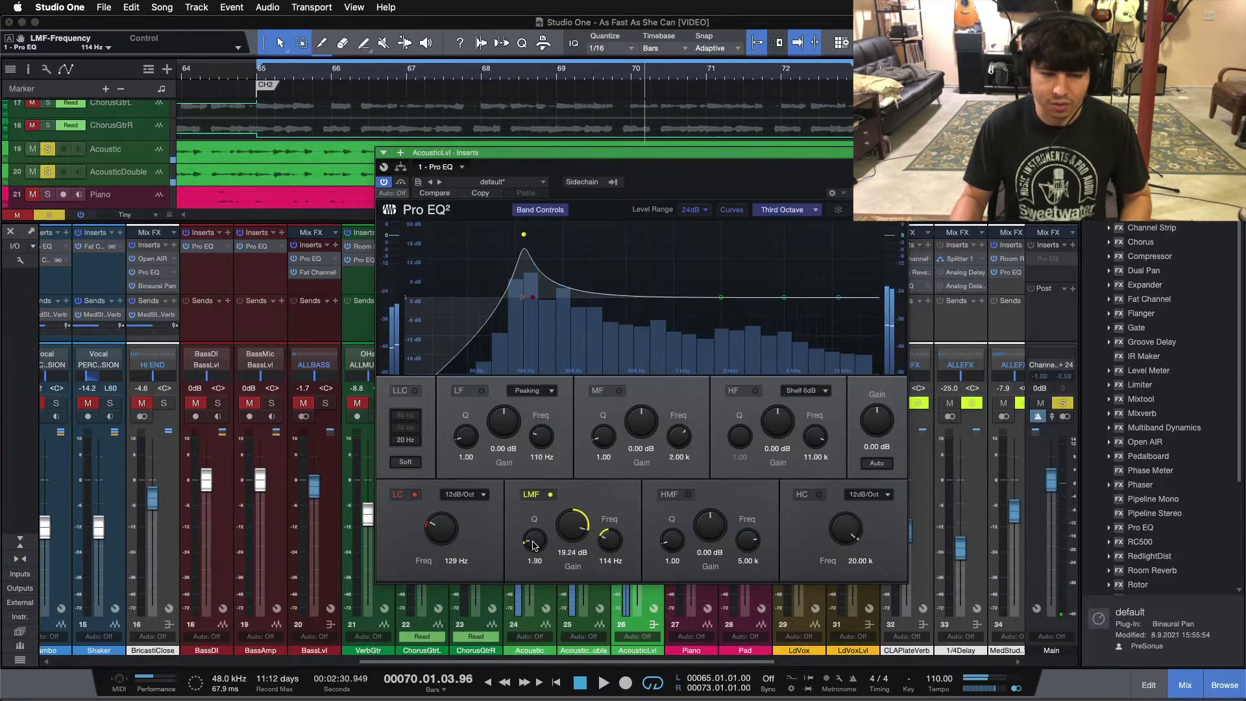
pyautogui.scroll(2, 533, 545)
pyautogui.press('KP_0')
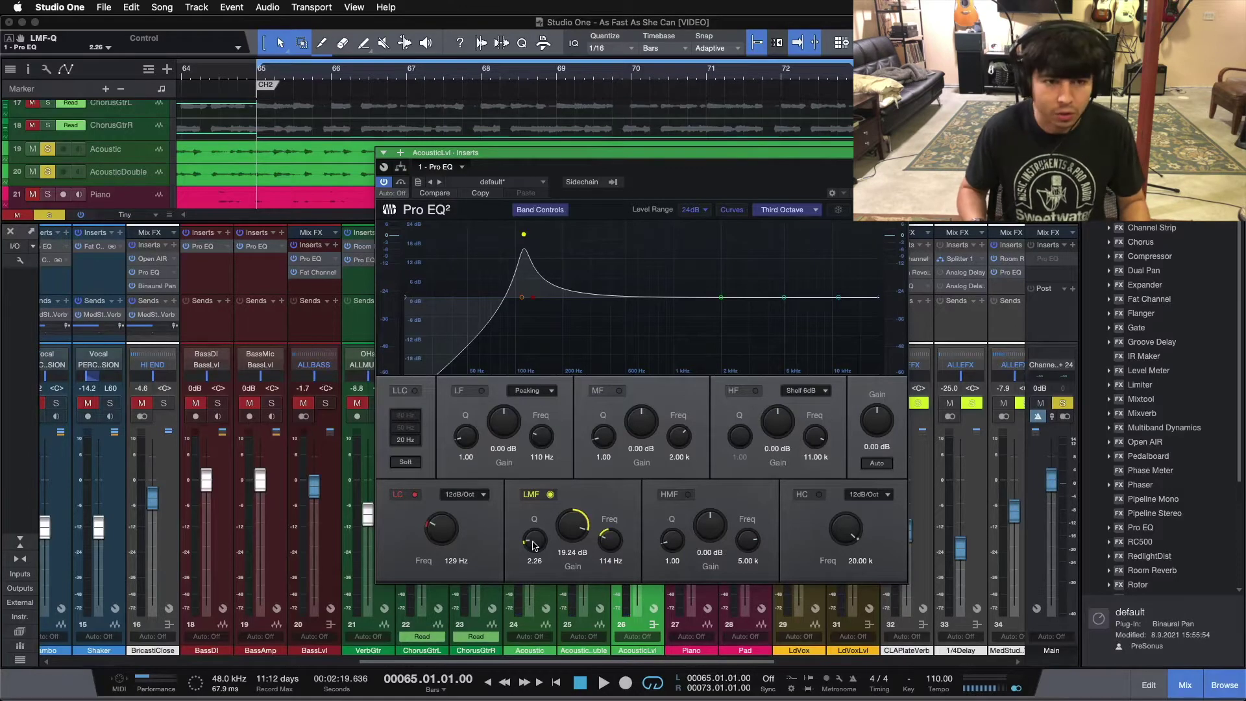
pyautogui.press('space')
pyautogui.scroll(2, 533, 545)
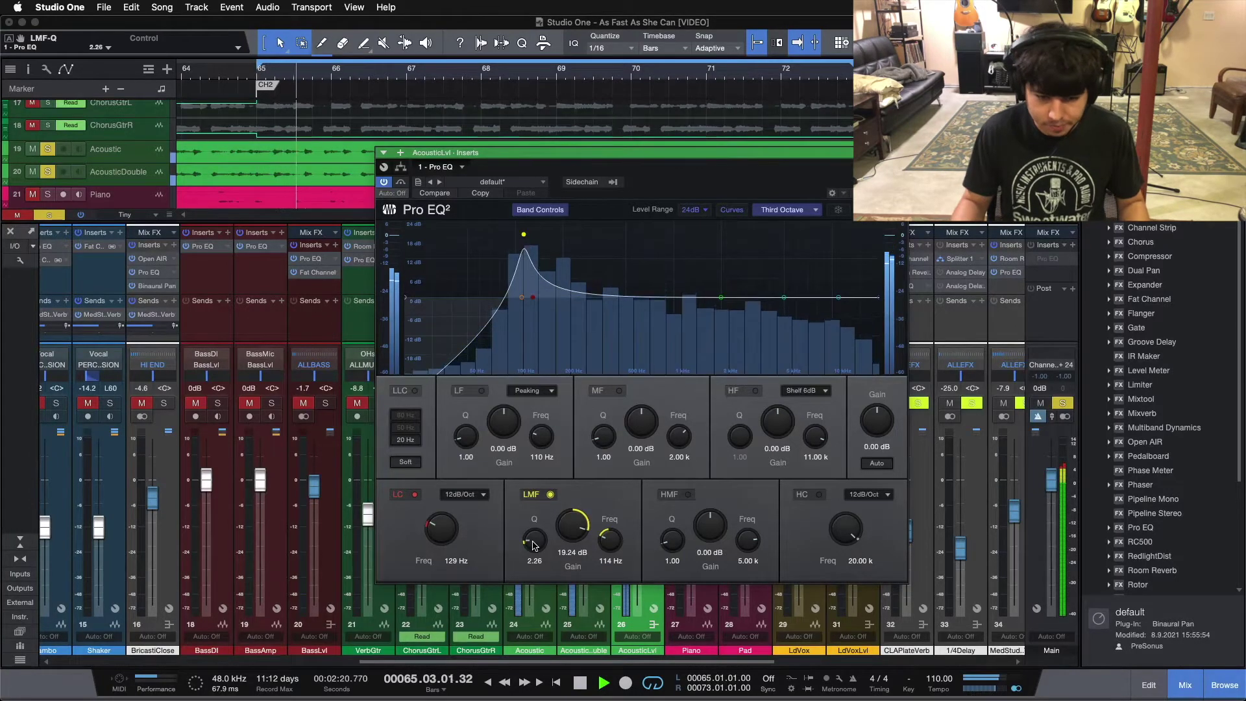
pyautogui.scroll(2, 533, 545)
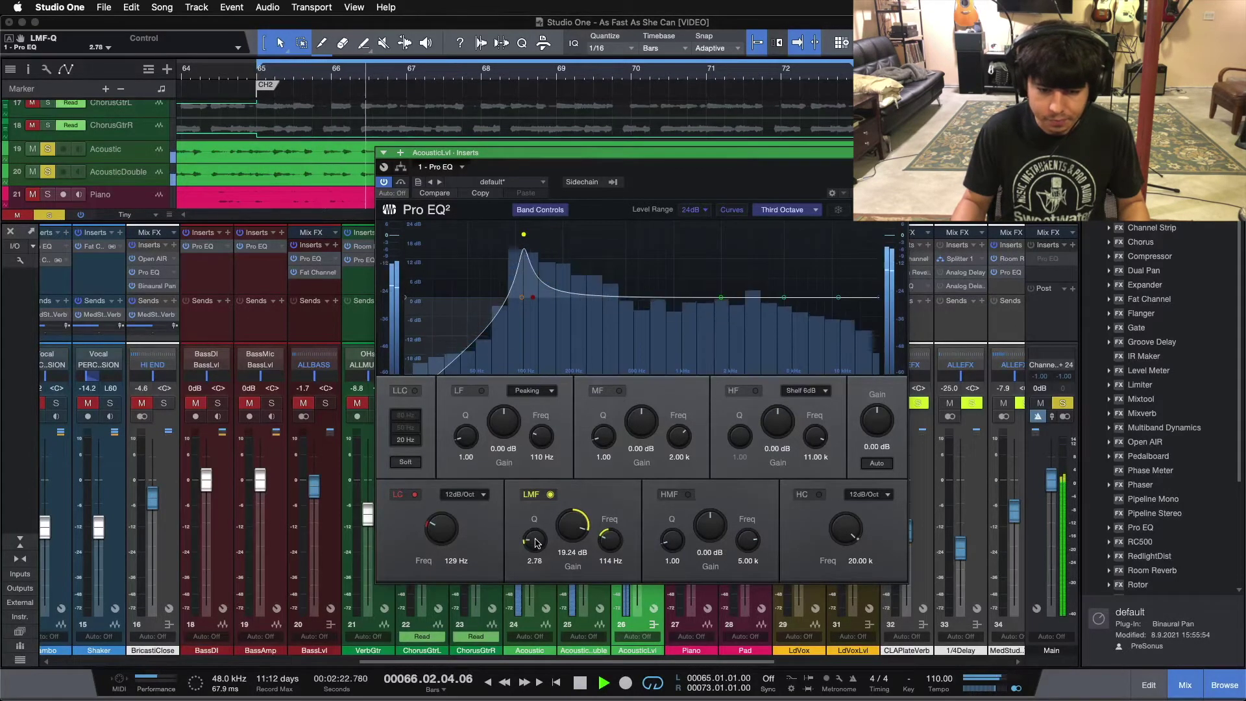
# Lower the LMF gain from 13.92 dB to a -4.32 dB cut at Q 2.78
pyautogui.scroll(-2, 572, 529)
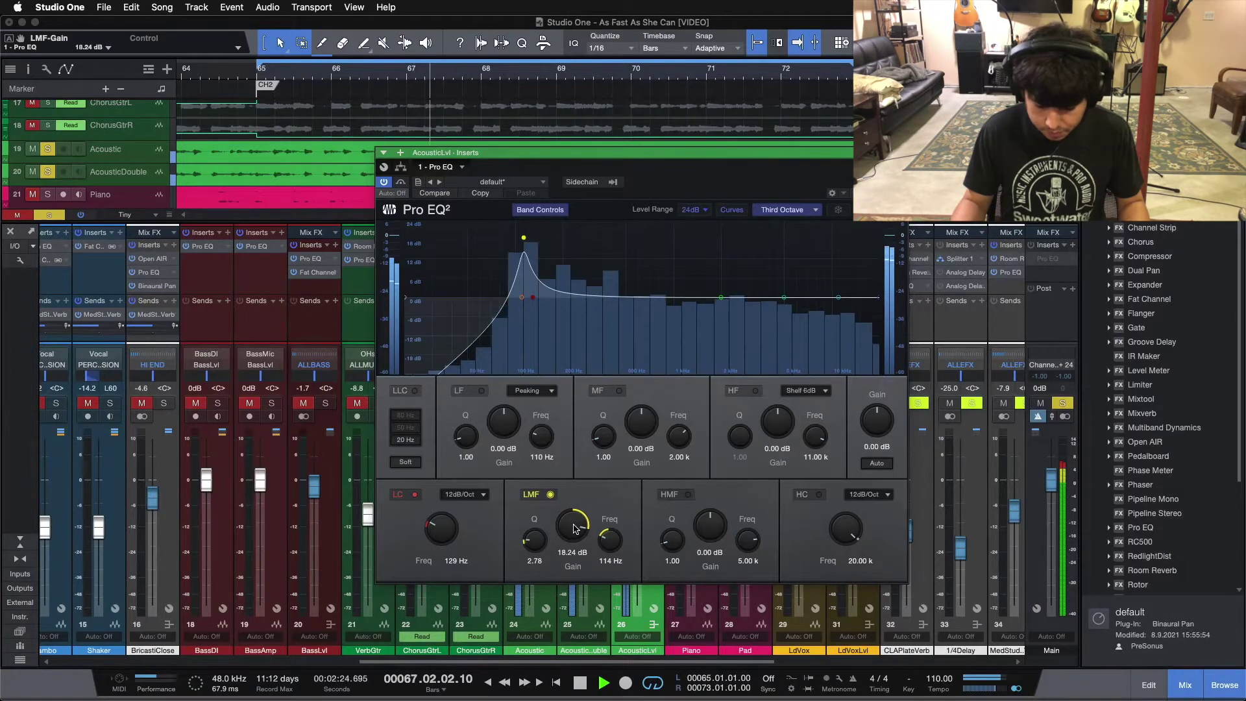
pyautogui.scroll(-5, 574, 529)
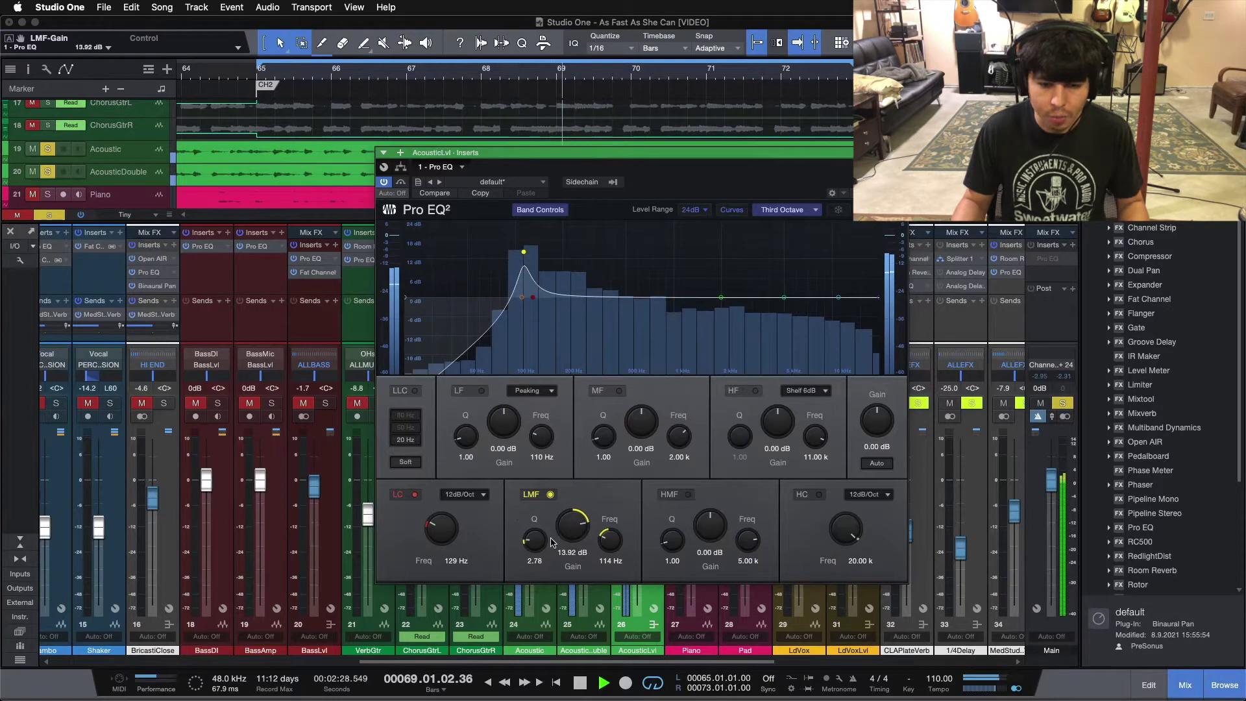
pyautogui.scroll(-11, 580, 529)
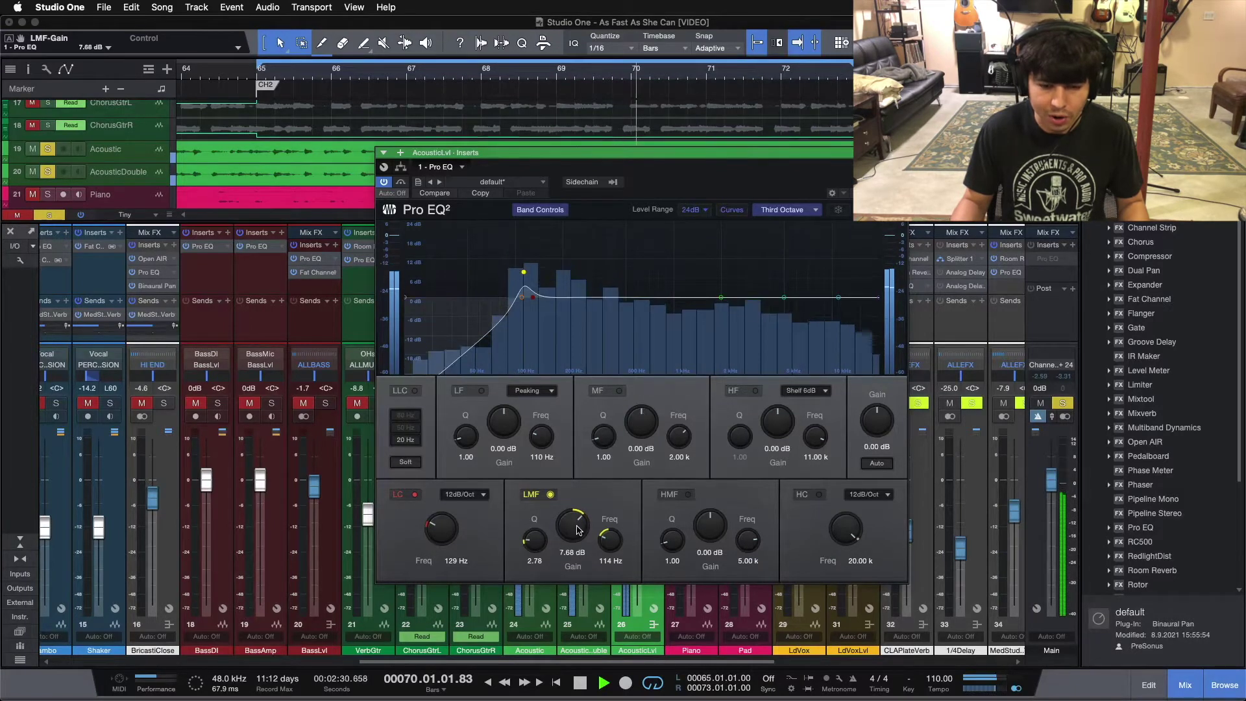
pyautogui.scroll(-6, 577, 529)
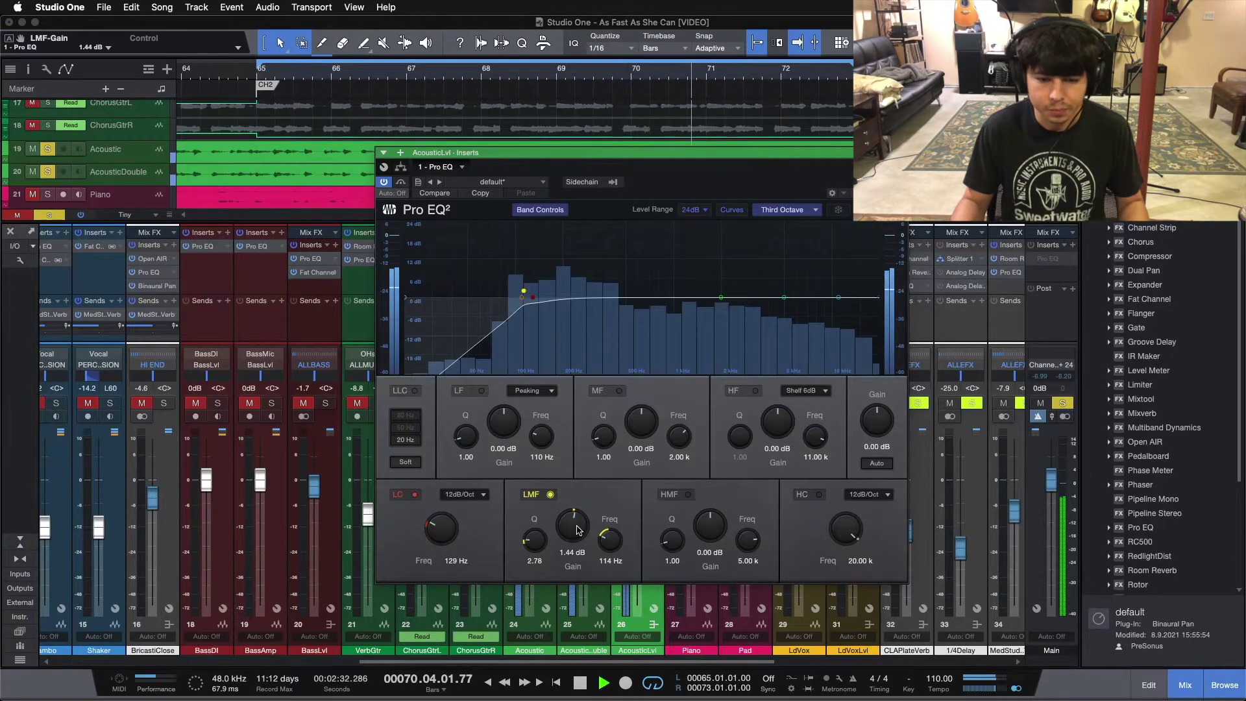
pyautogui.scroll(-4, 577, 530)
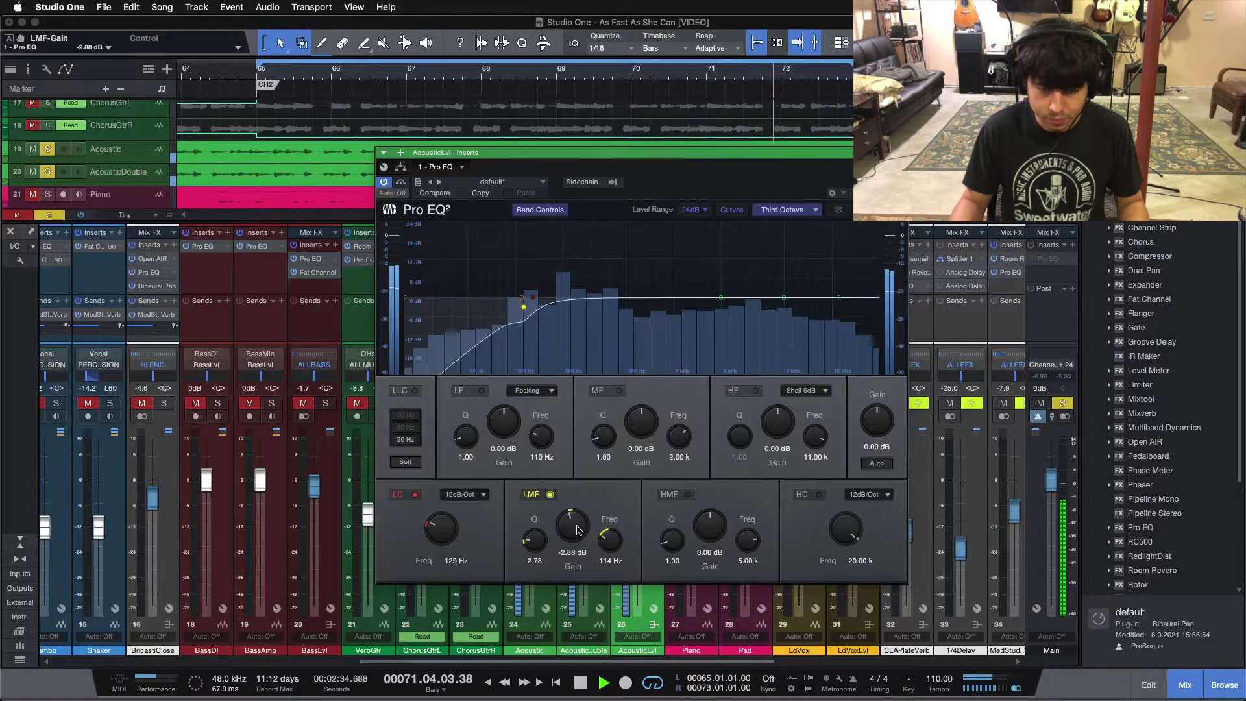
pyautogui.scroll(-1, 578, 529)
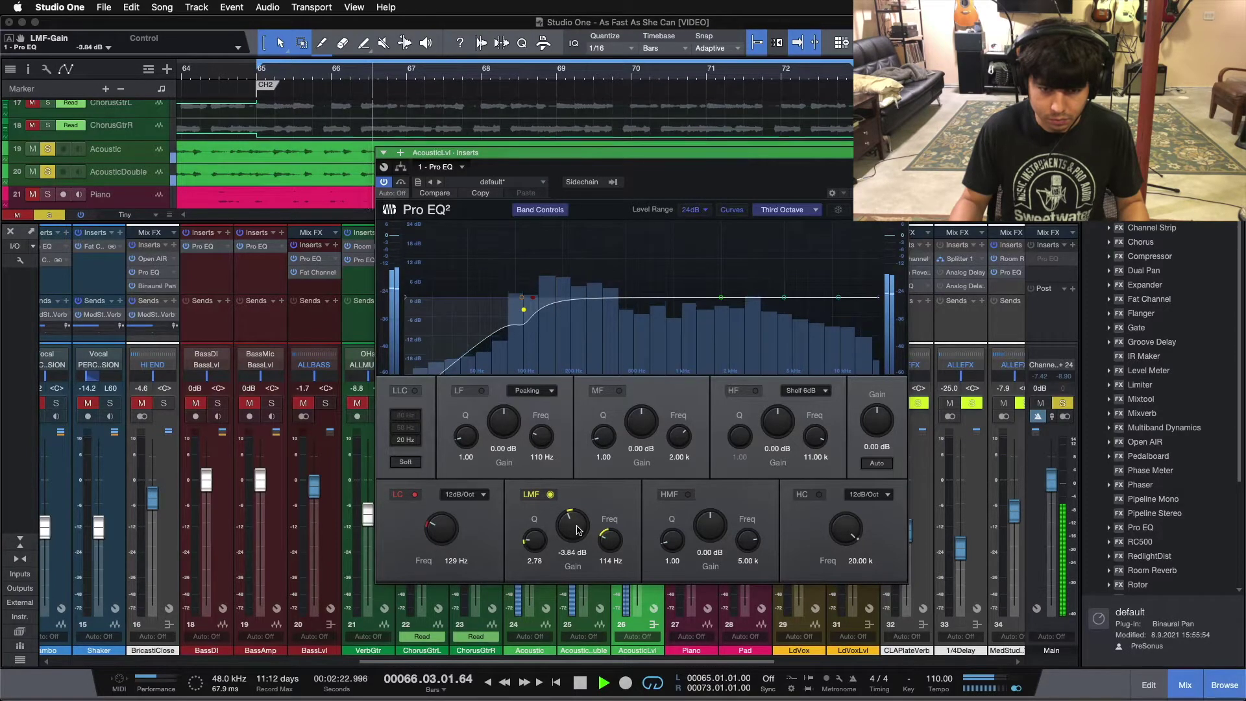
pyautogui.scroll(-2, 578, 530)
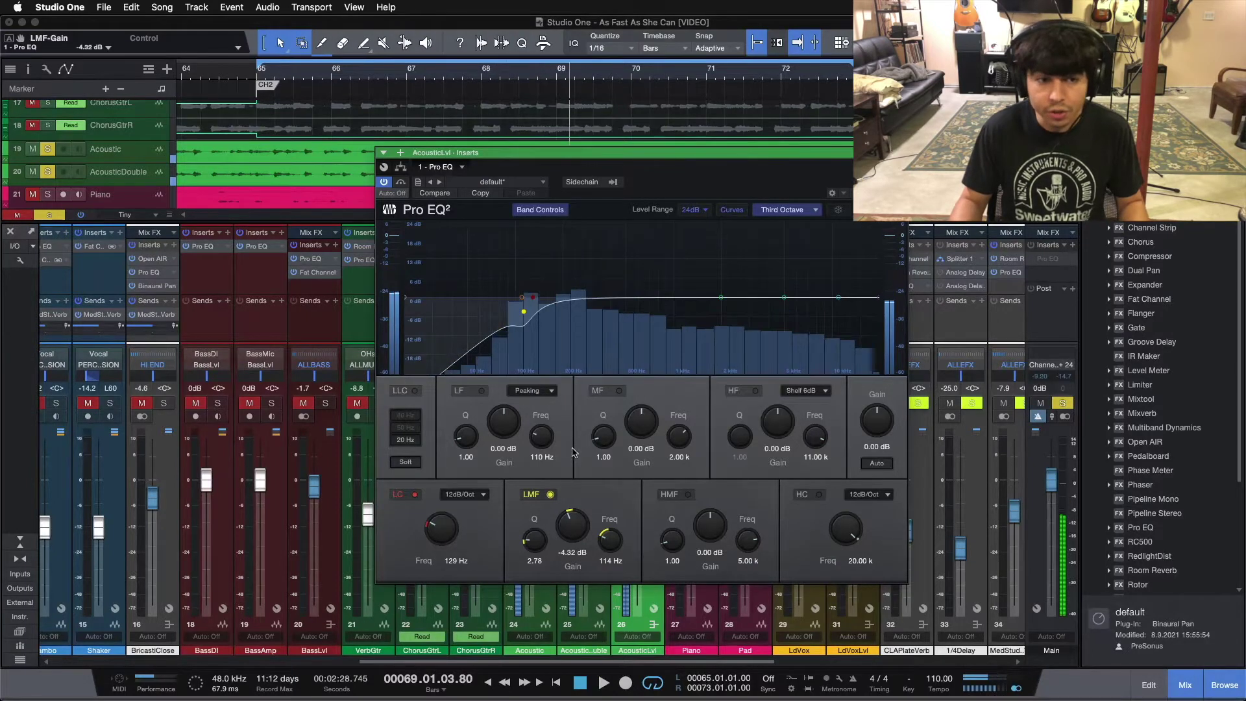
# Reposition the EQ window, start playback and set the HMF band's Q to 24
pyautogui.moveTo(732, 176); pyautogui.dragTo(667, 180)
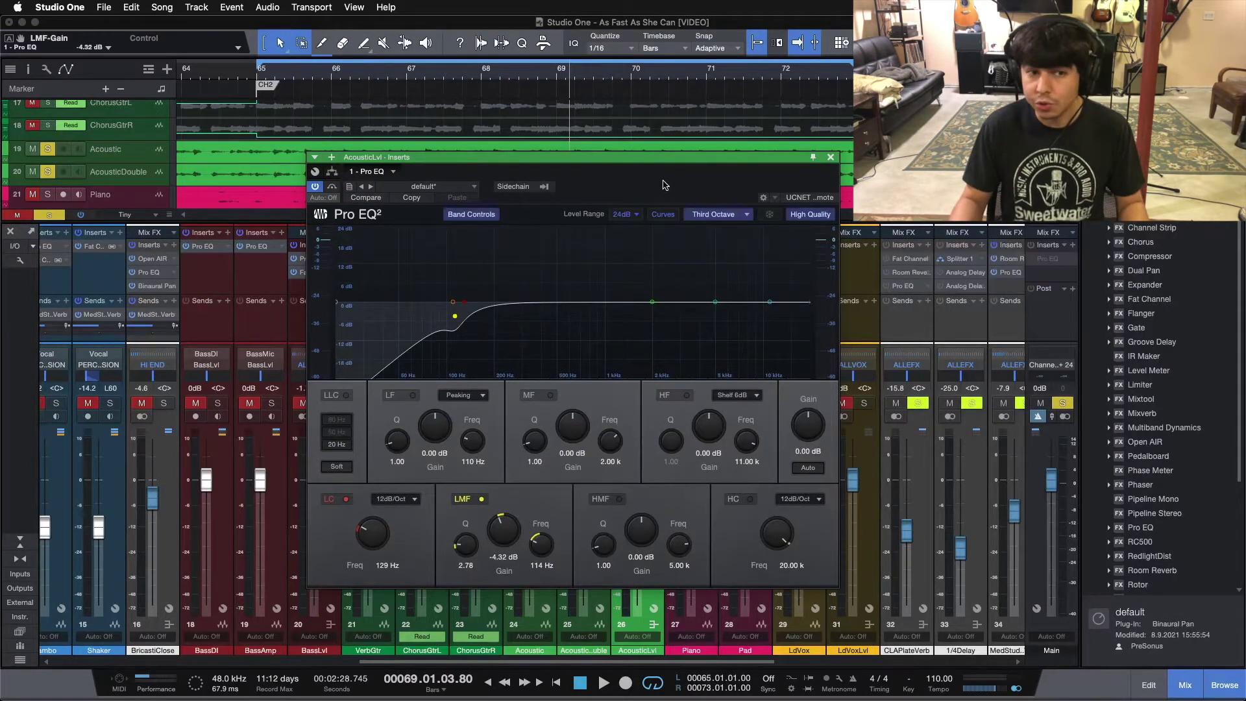
pyautogui.moveTo(664, 185); pyautogui.dragTo(662, 185)
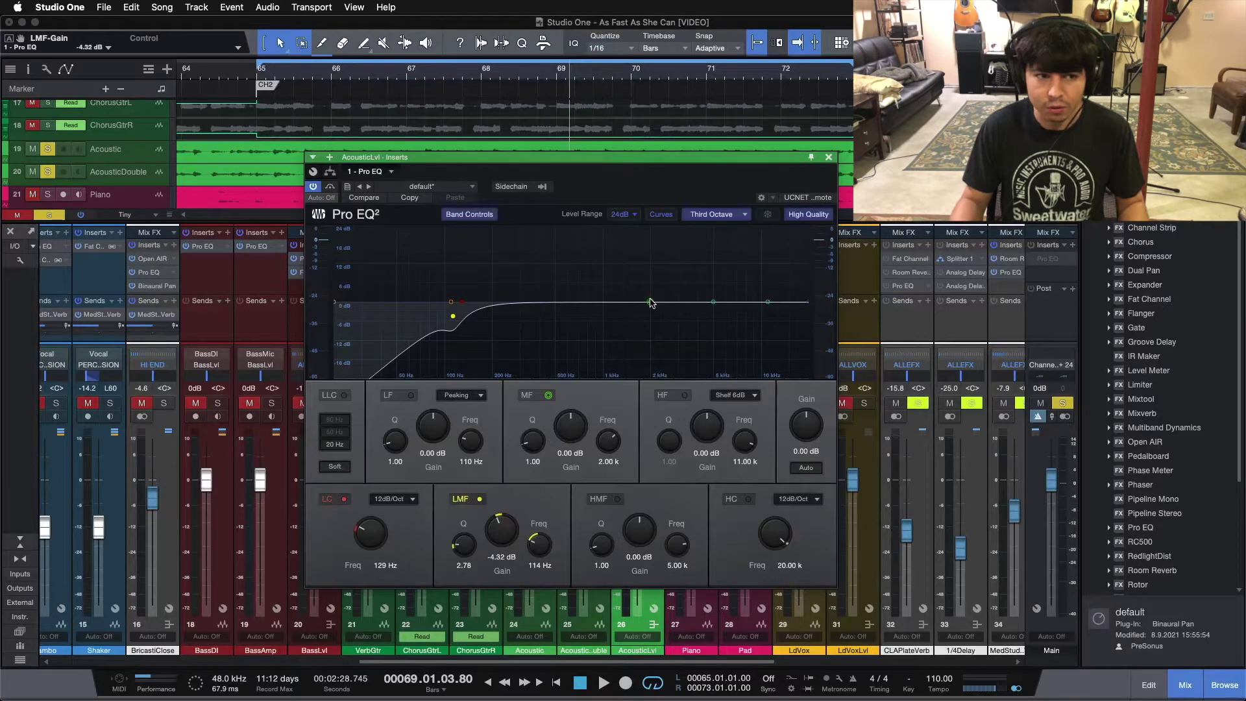
pyautogui.press('KP_1')
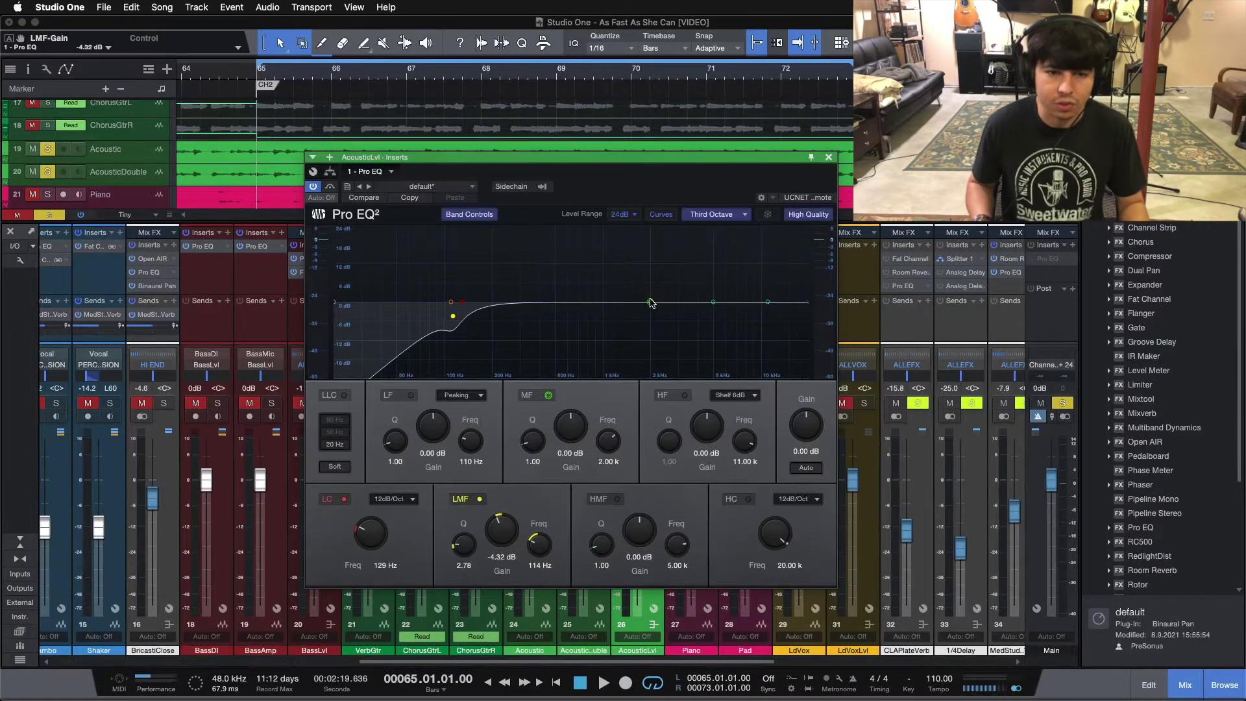
pyautogui.press('space')
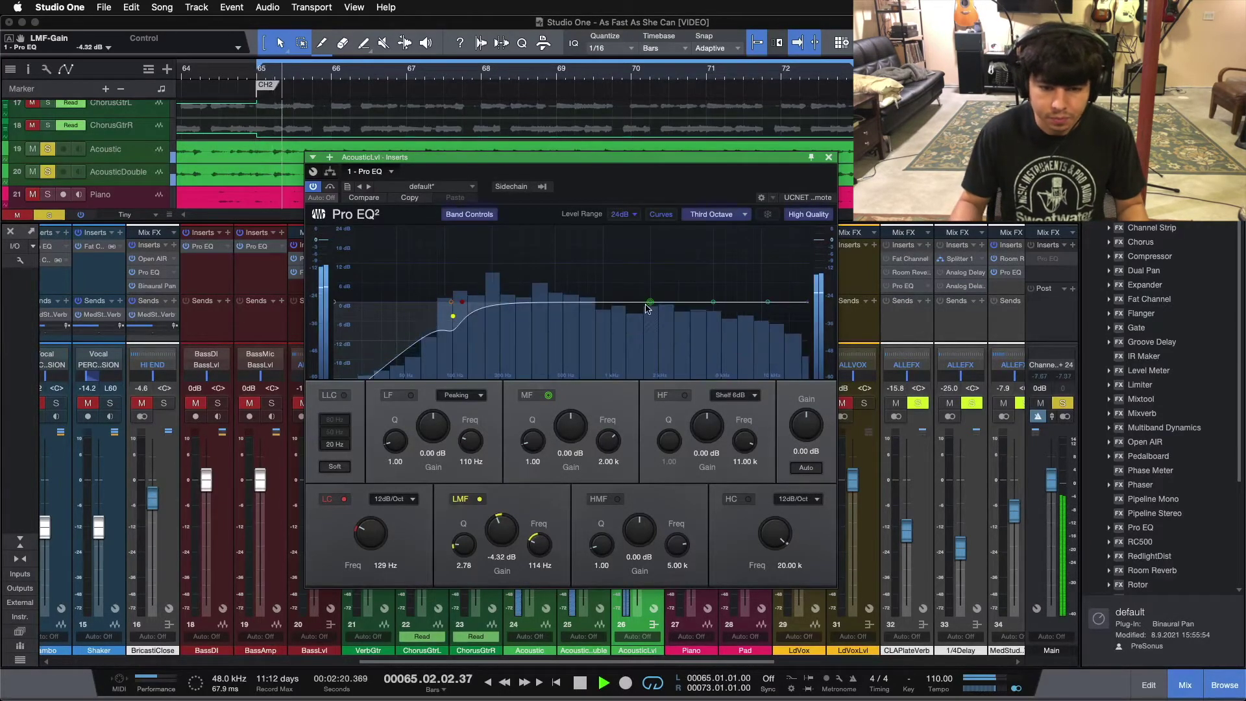
pyautogui.click(603, 548)
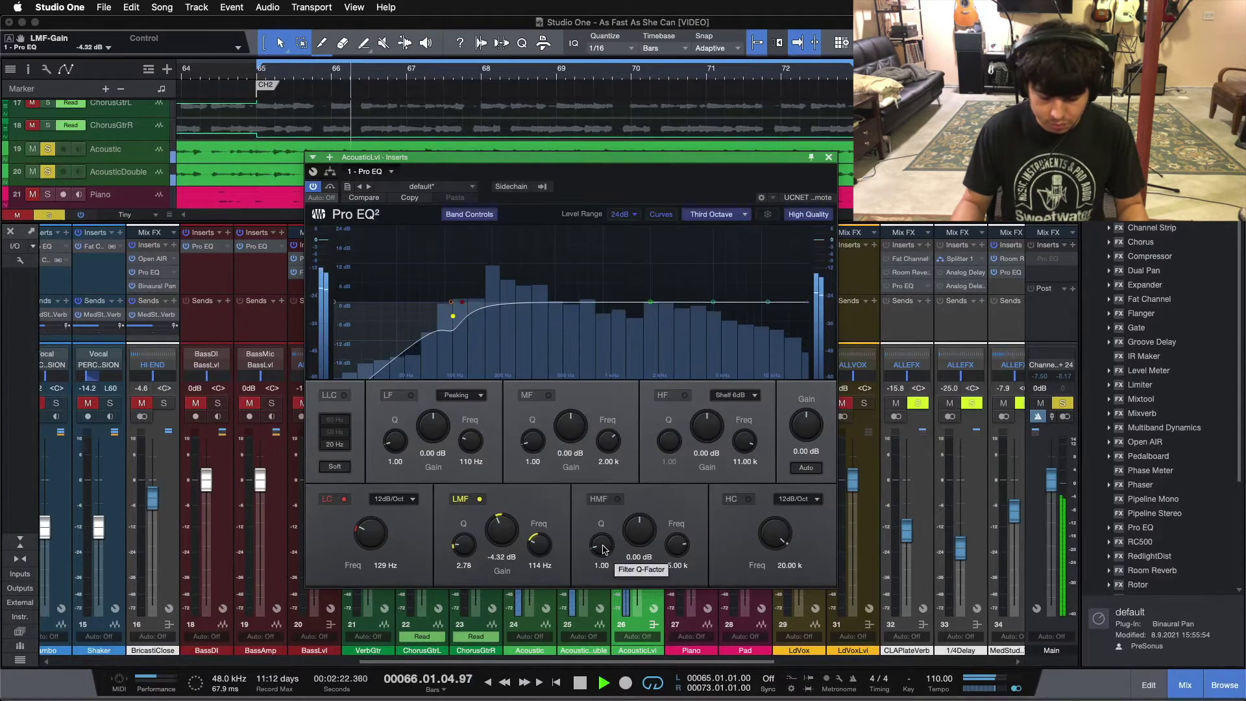
pyautogui.moveTo(603, 545); pyautogui.dragTo(653, 308)
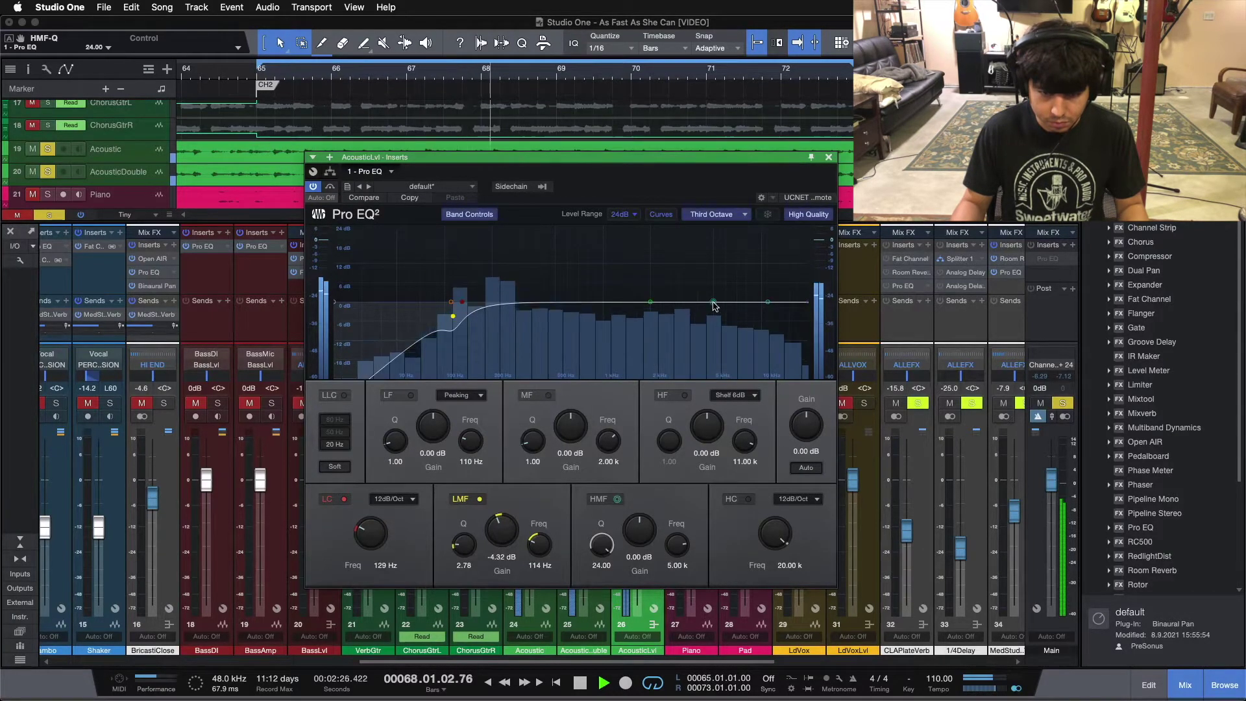
# Sweep the boosted narrow HMF band to locate the resonance at 373 Hz
pyautogui.moveTo(714, 302); pyautogui.dragTo(519, 254)
pyautogui.doubleClick(519, 254)
pyautogui.press('space')
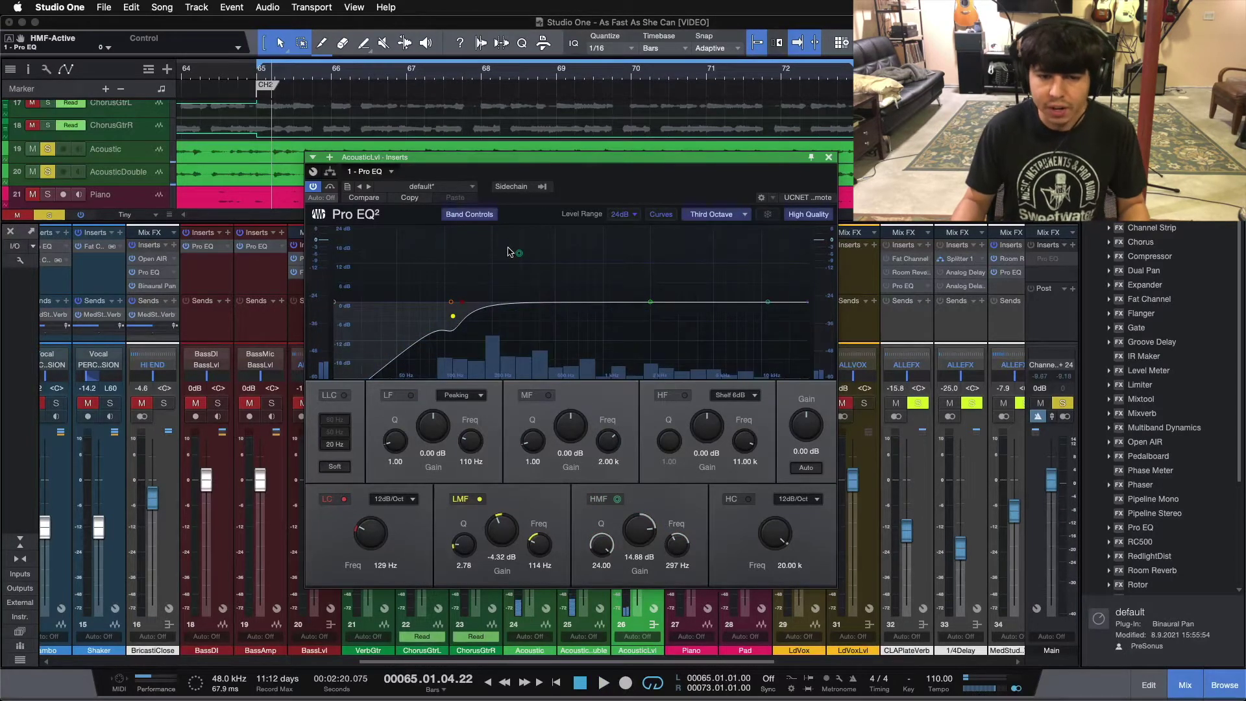
pyautogui.press('KP_0')
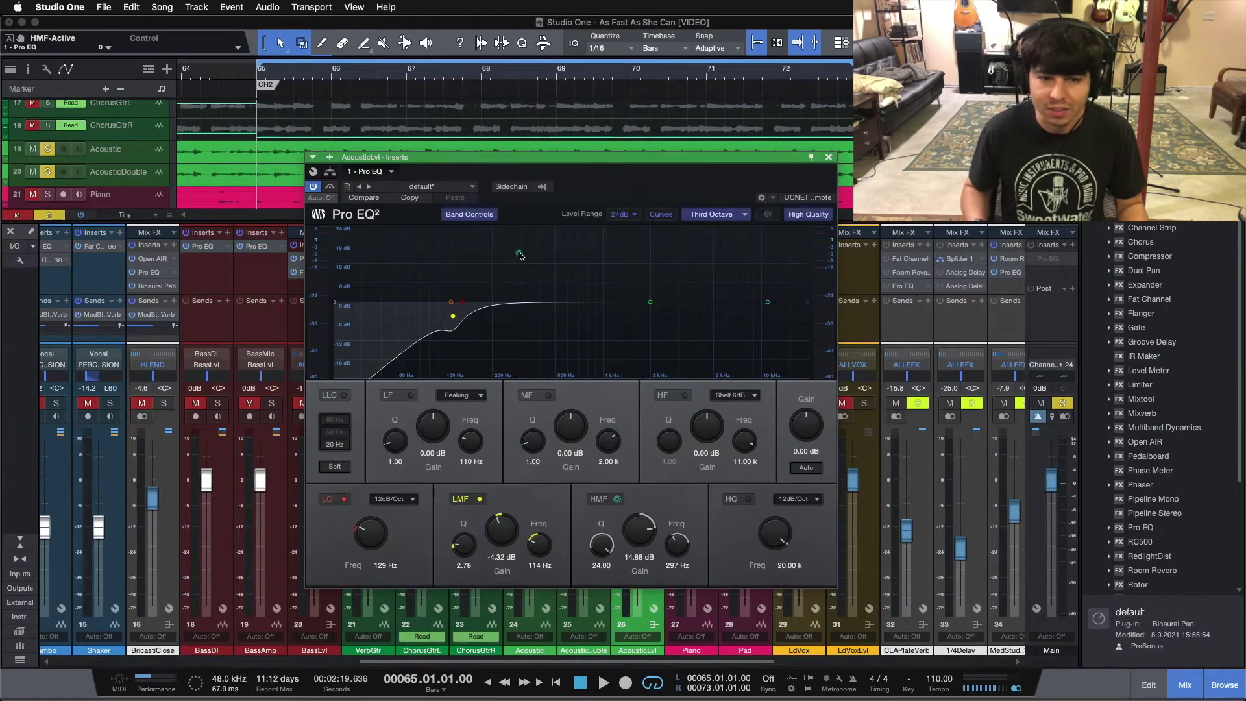
pyautogui.press('space')
pyautogui.moveTo(520, 255); pyautogui.dragTo(536, 257)
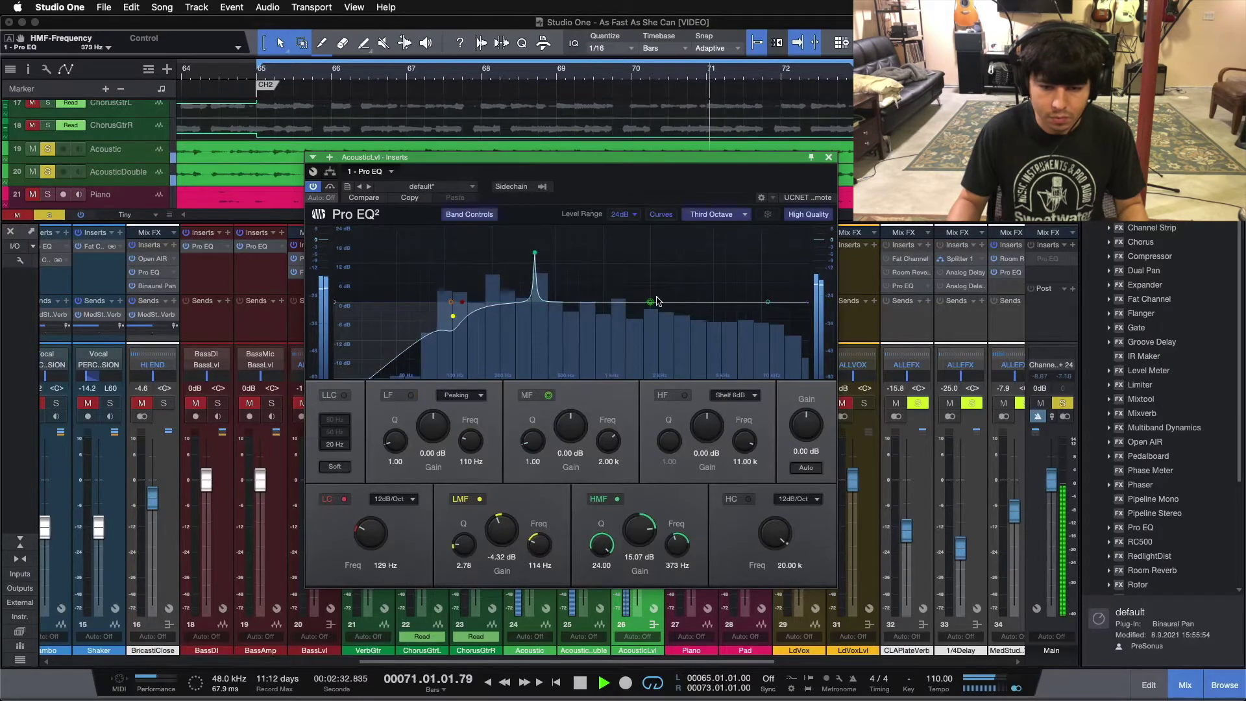
pyautogui.press('space')
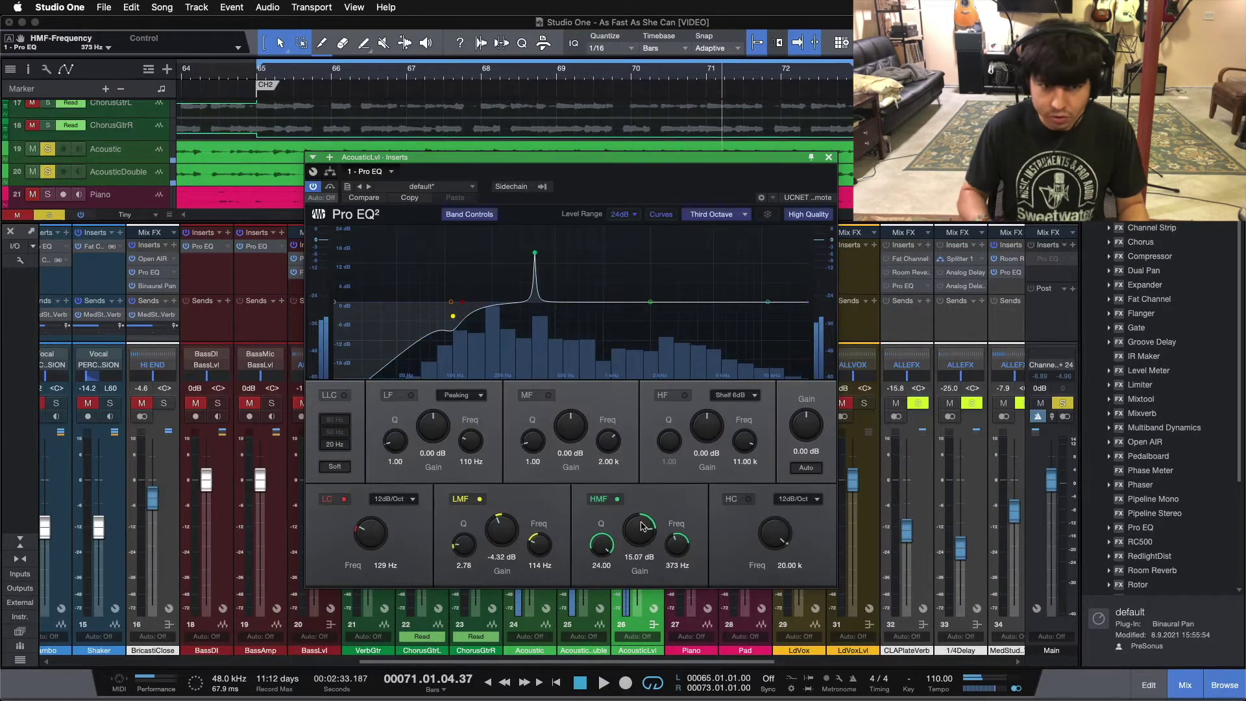
# Turn the HMF gain down to a -7.20 dB cut at 373 Hz while auditioning
pyautogui.press('space')
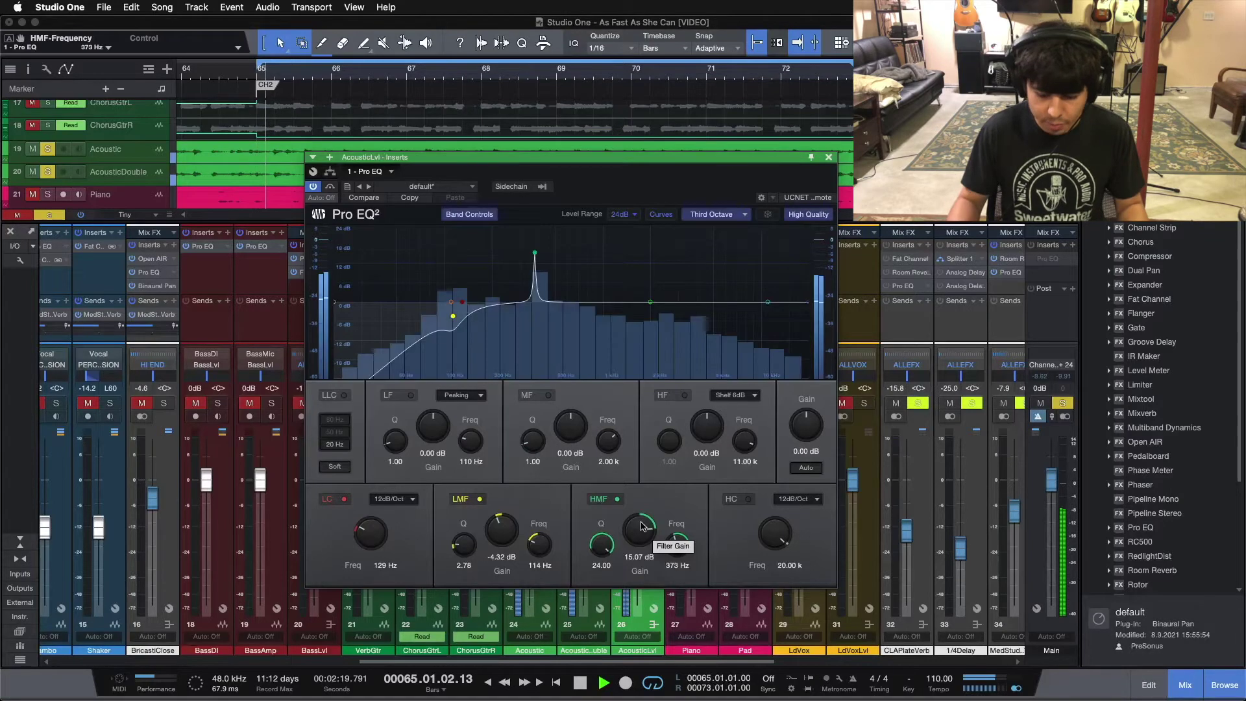
pyautogui.scroll(-3, 641, 526)
pyautogui.scroll(-15, 641, 525)
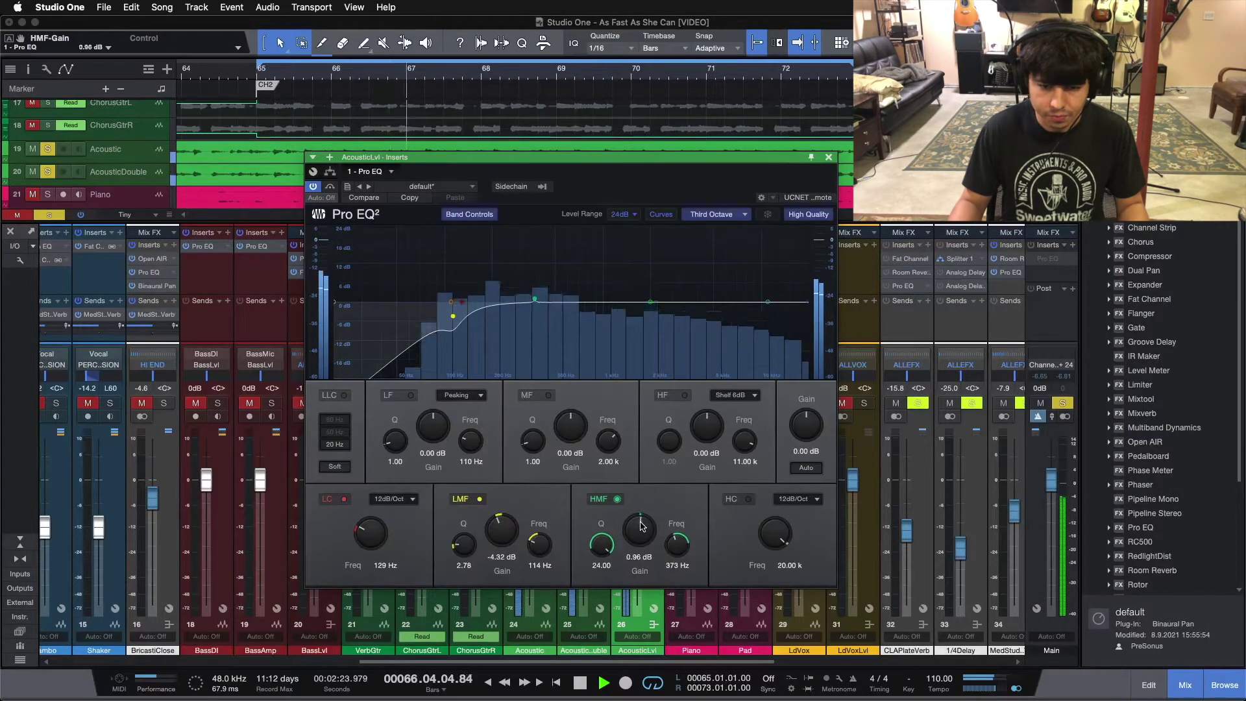
pyautogui.scroll(-5, 641, 526)
pyautogui.scroll(-4, 641, 526)
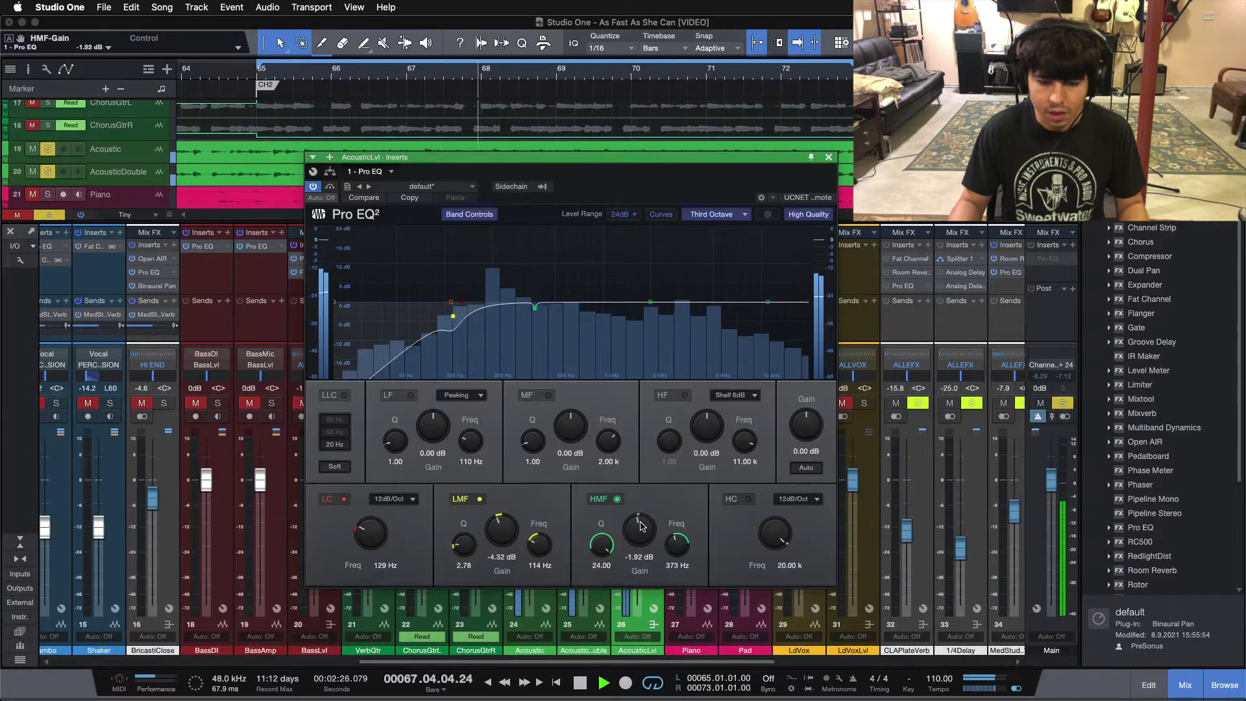
pyautogui.press('space')
pyautogui.scroll(-1, 641, 526)
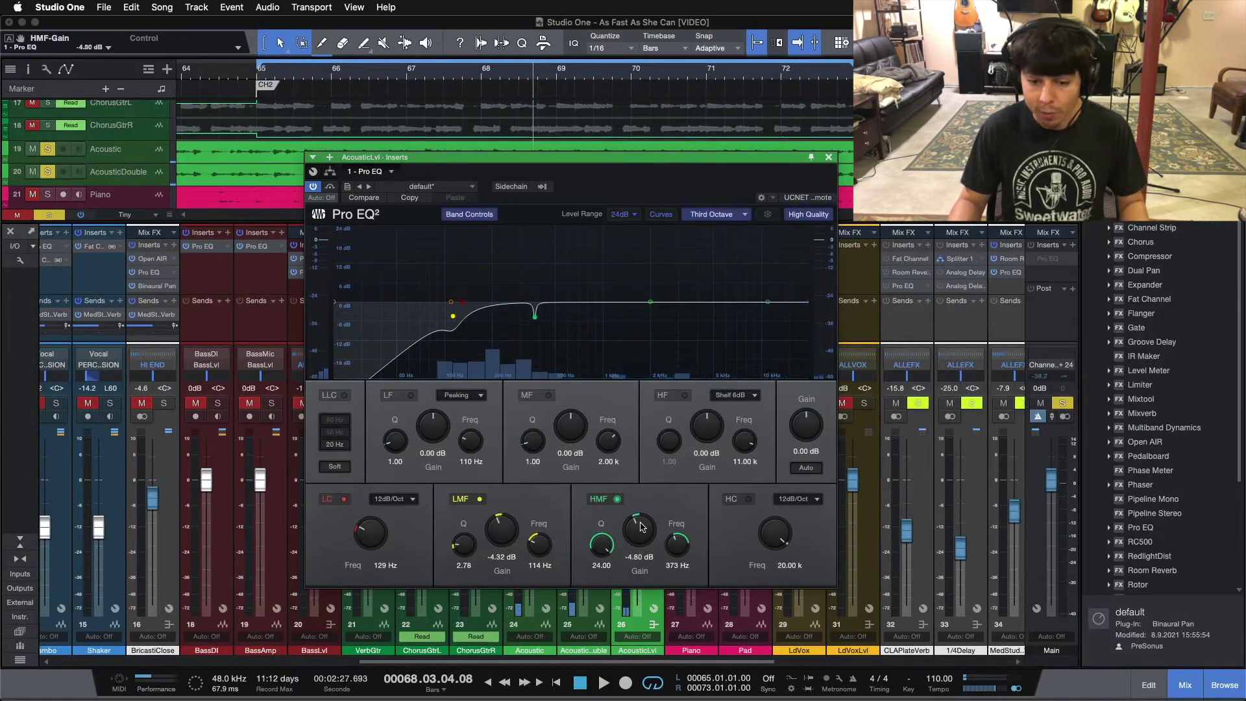
pyautogui.scroll(-3, 641, 526)
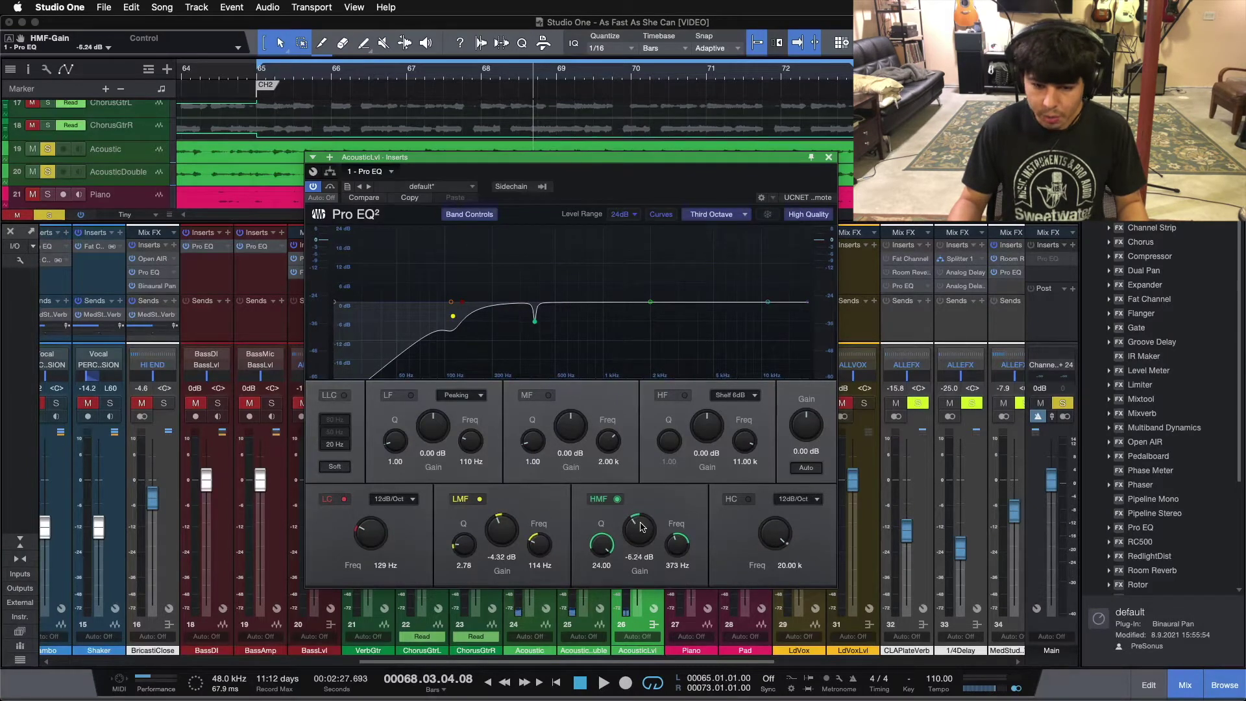
pyautogui.press('Home')
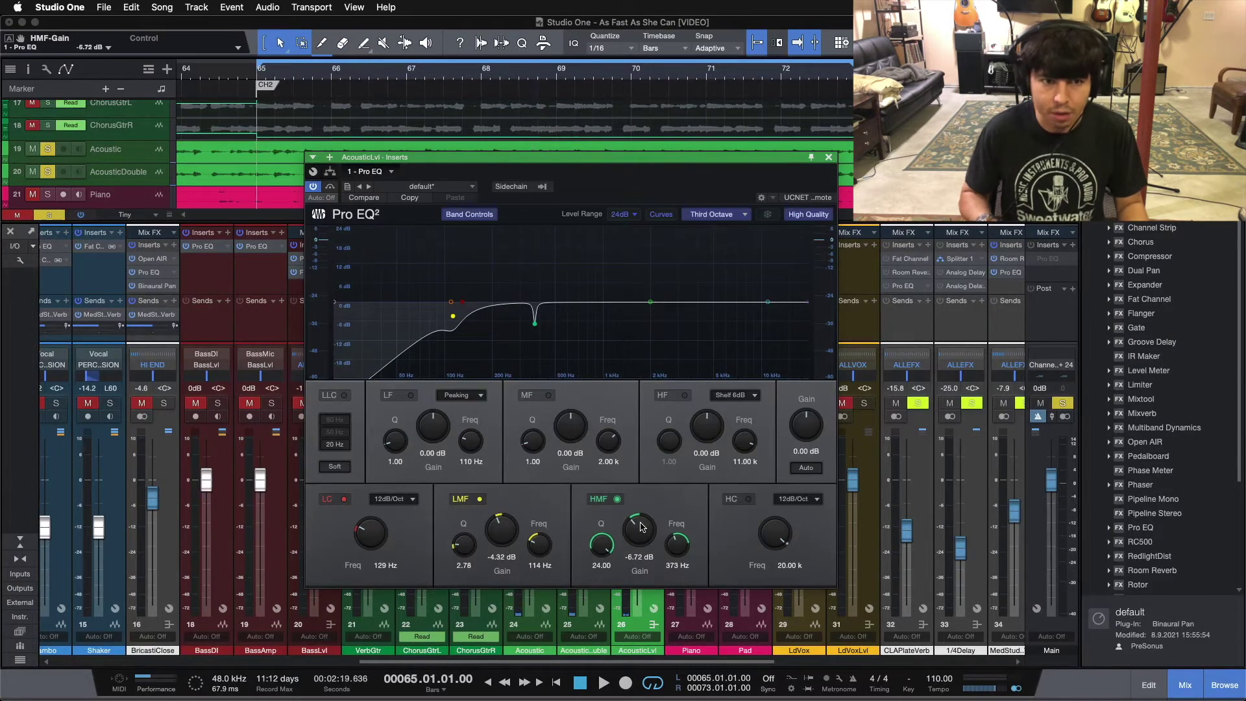
pyautogui.press('space')
pyautogui.scroll(-1, 641, 526)
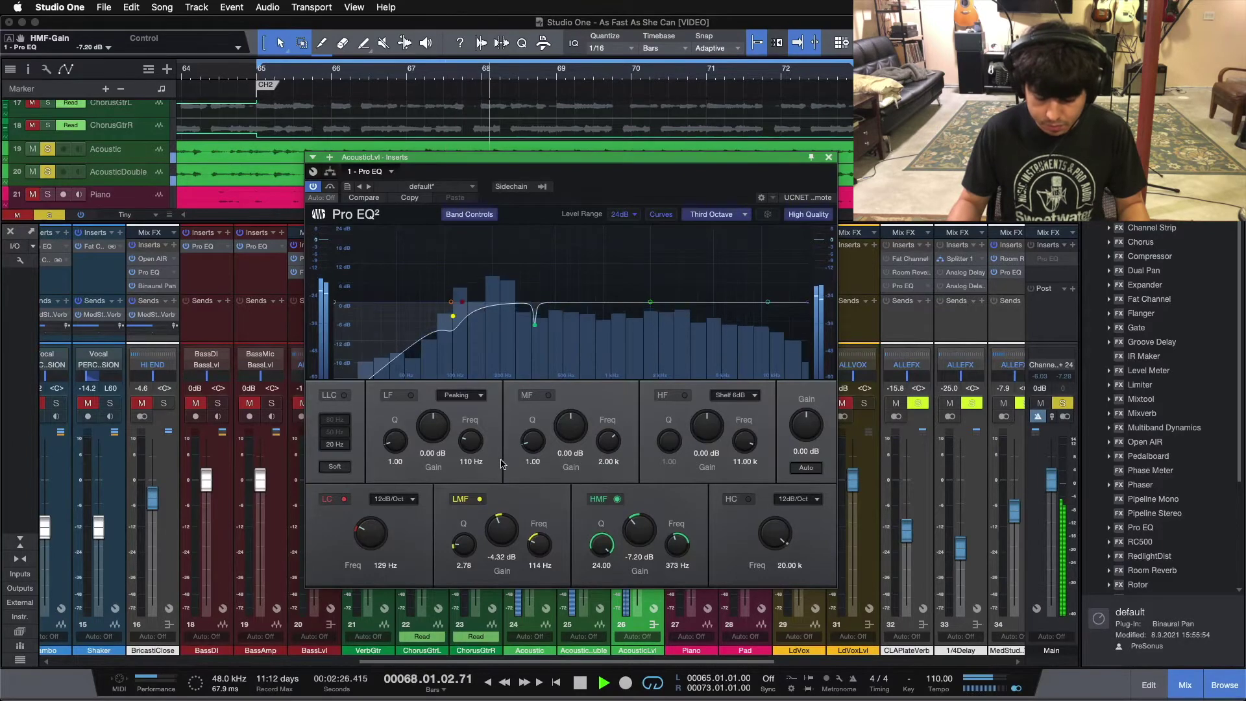
# Narrow the LF band to Q 24 and boost-sweep it from about 100 Hz to hunt resonance
pyautogui.press('space')
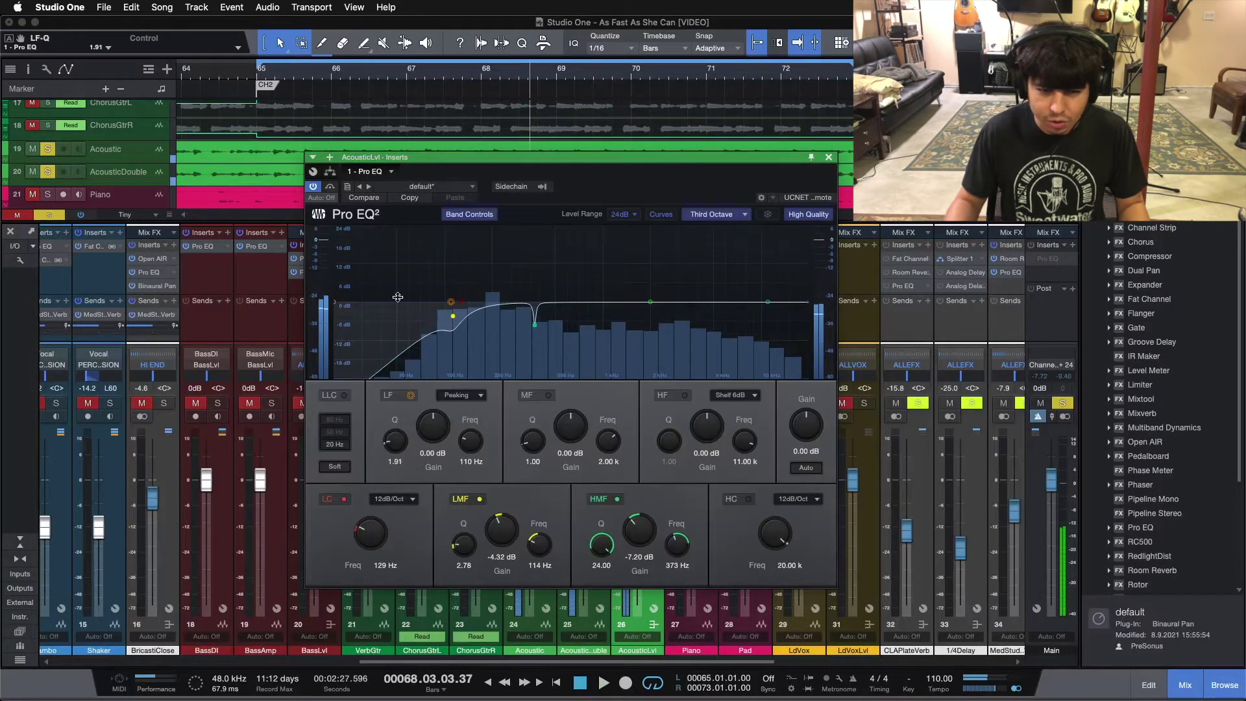
pyautogui.moveTo(395, 444); pyautogui.dragTo(395, 402)
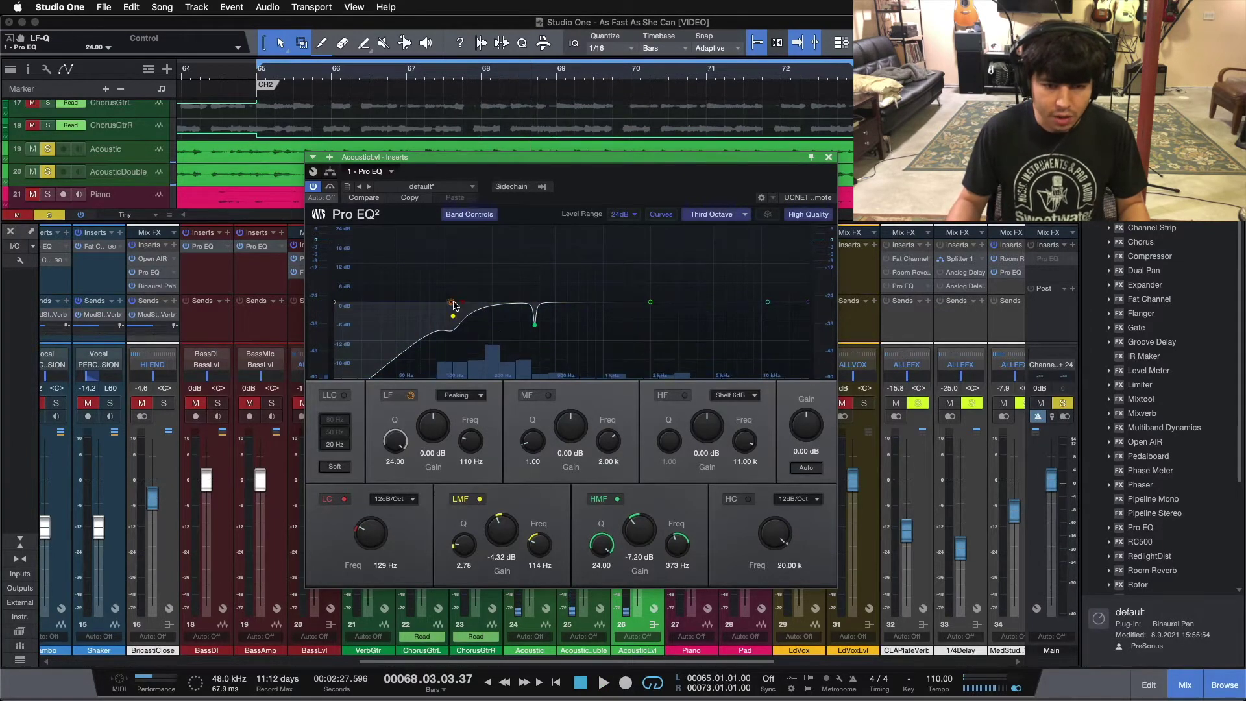
pyautogui.moveTo(452, 301); pyautogui.dragTo(446, 282)
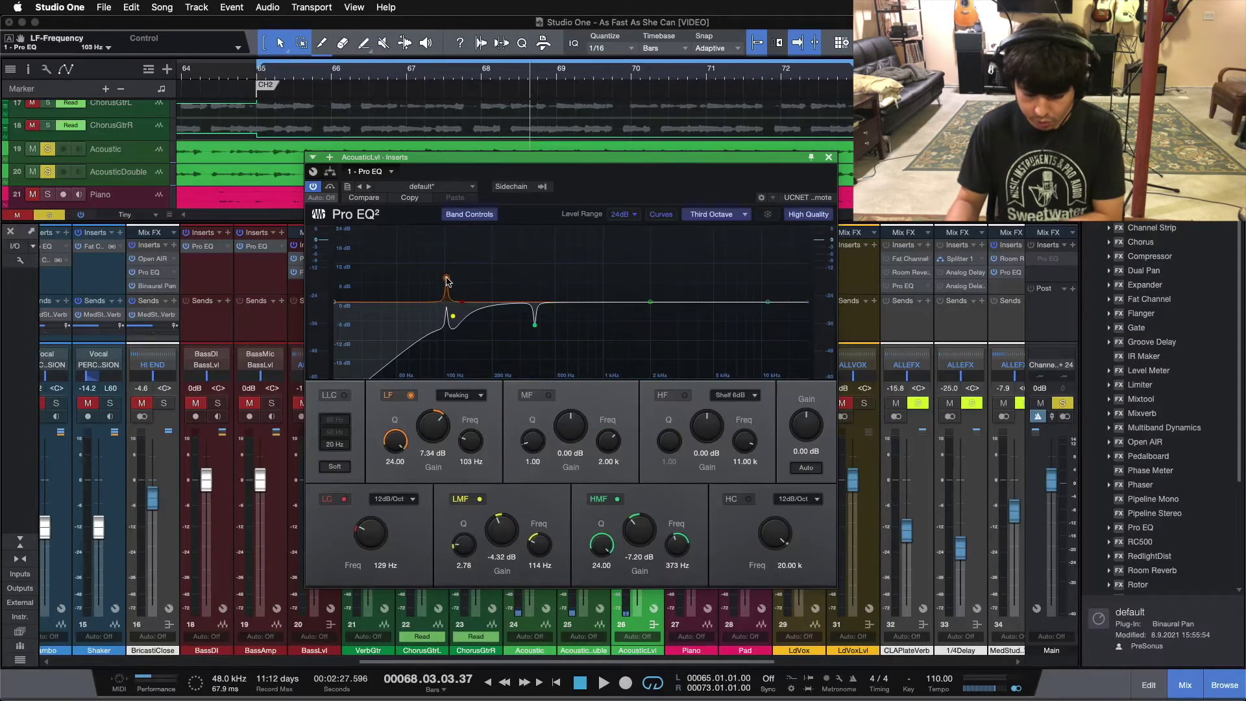
pyautogui.press('space')
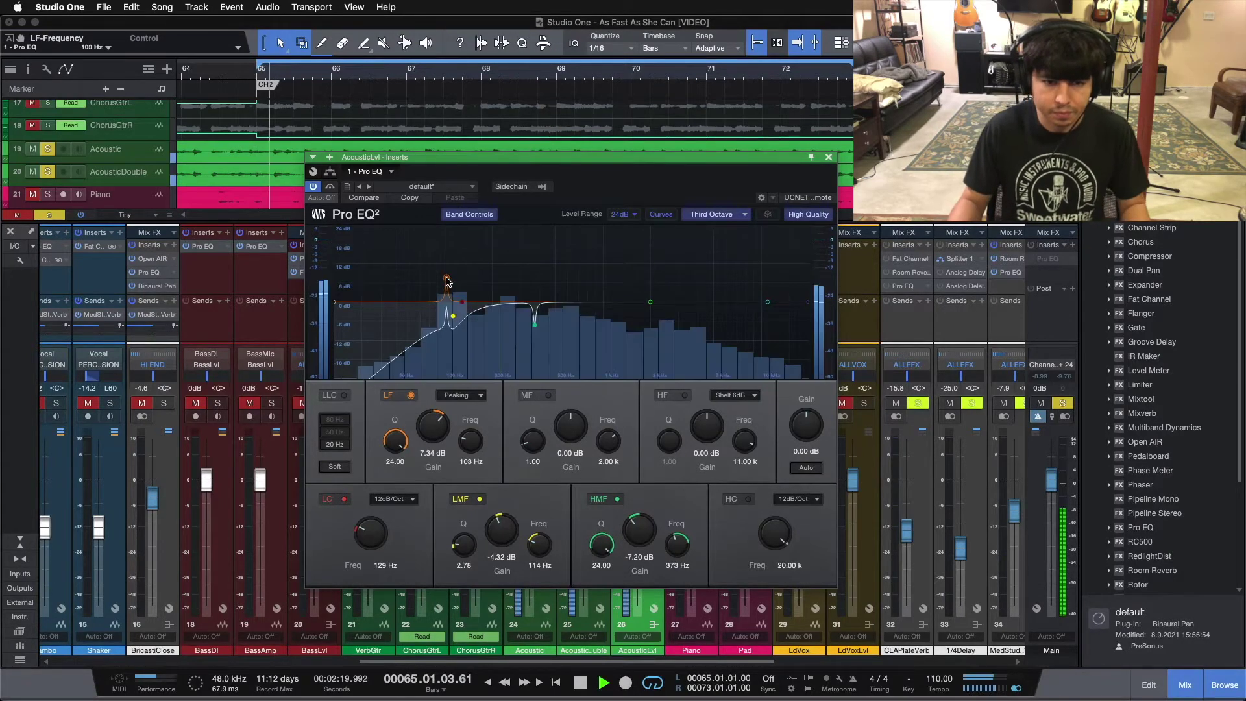
pyautogui.moveTo(446, 281); pyautogui.dragTo(488, 246)
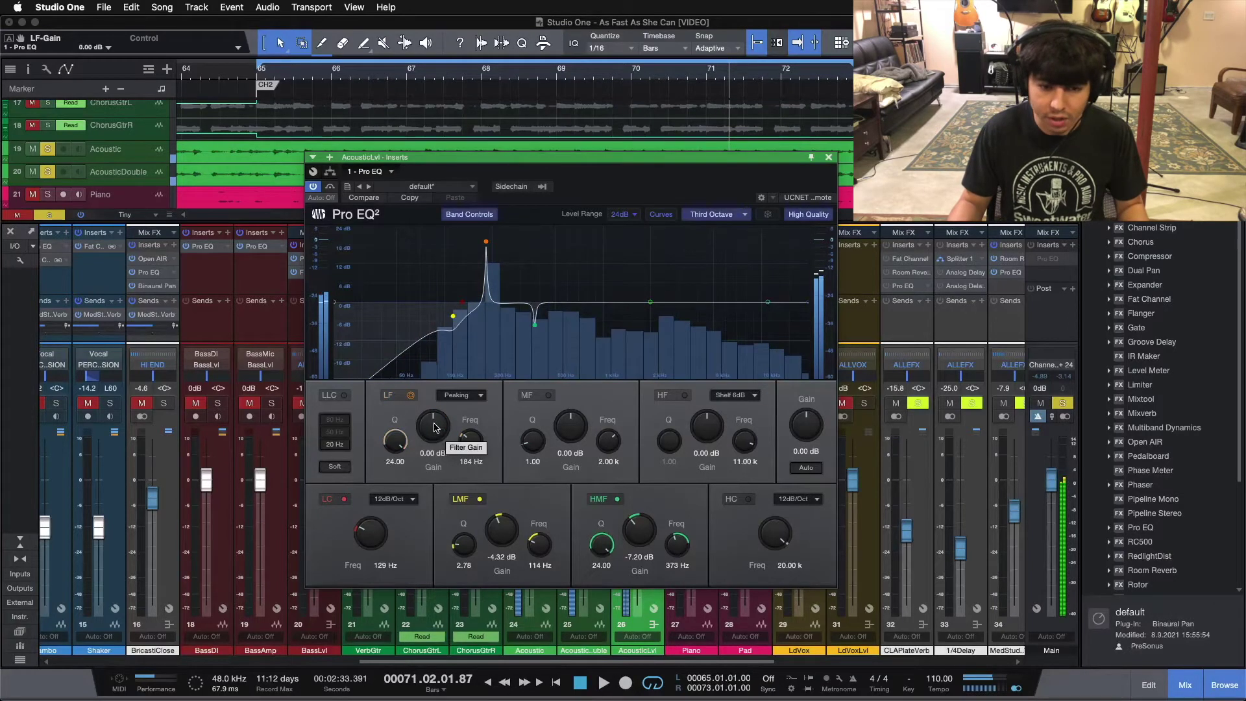
# Lower the LF gain to a -8.64 dB cut at 184 Hz while auditioning
pyautogui.scroll(-15, 434, 426)
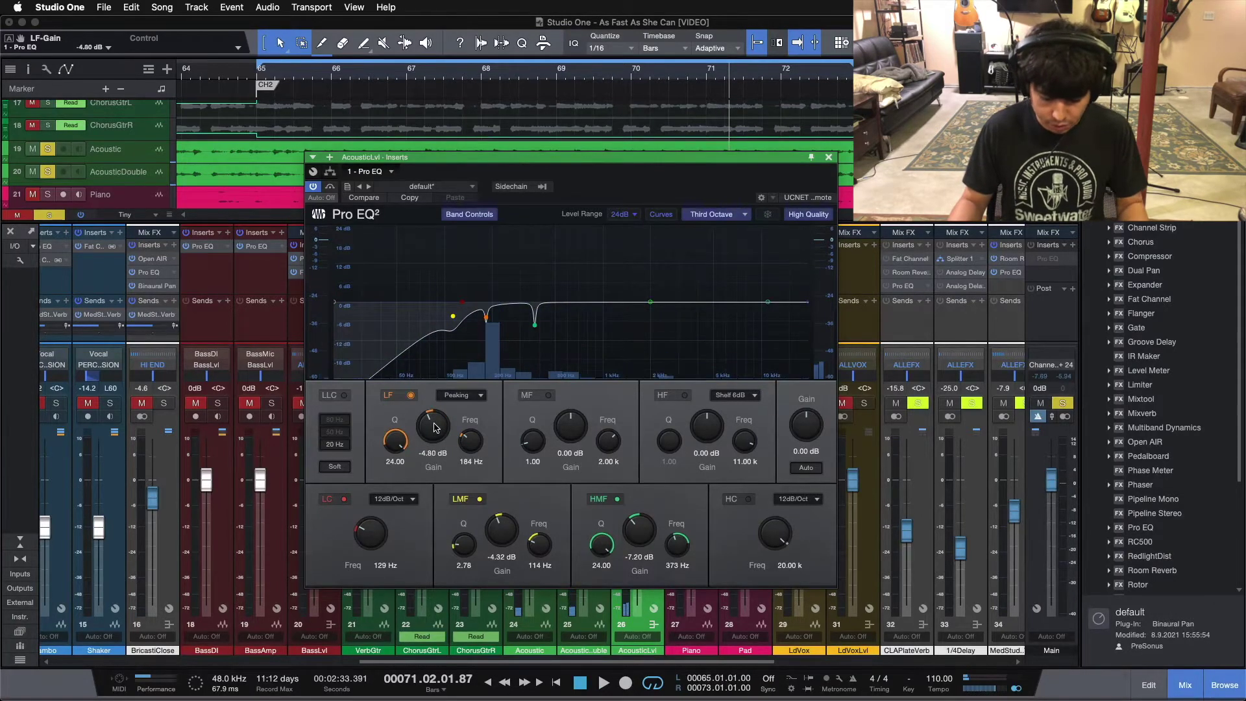
pyautogui.scroll(-3, 435, 427)
pyautogui.press('space')
pyautogui.scroll(-1, 434, 427)
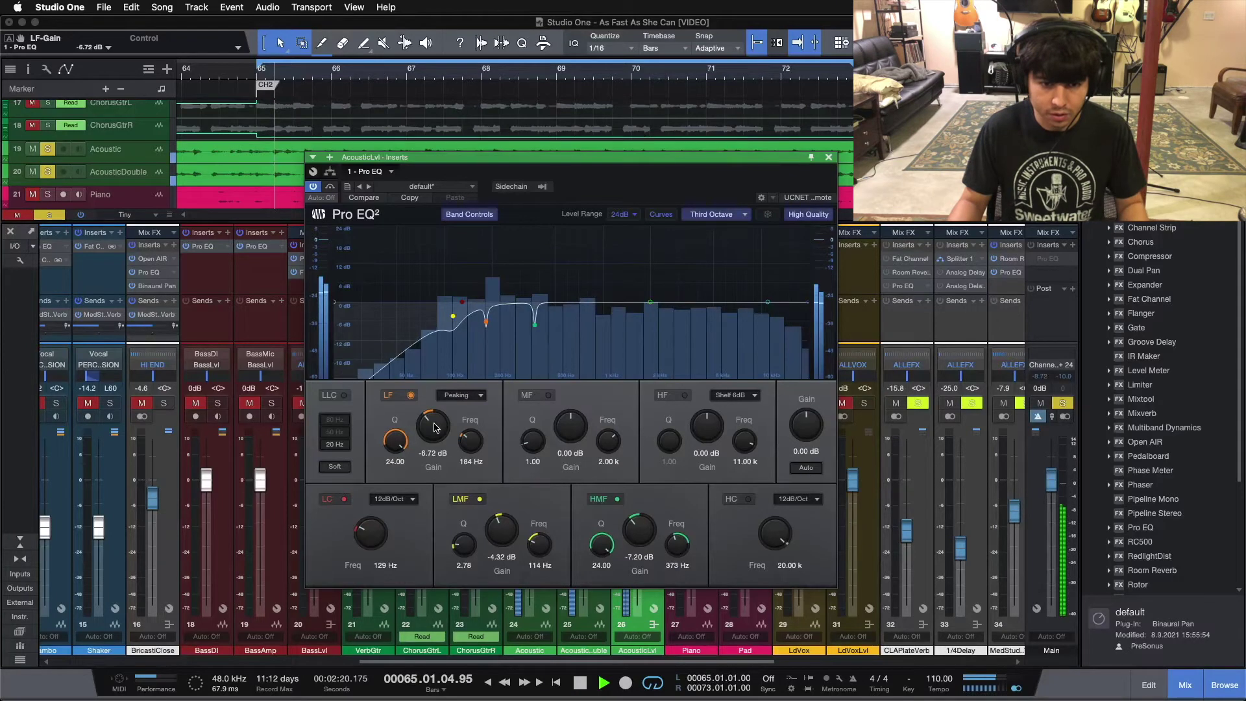
pyautogui.scroll(-1, 434, 426)
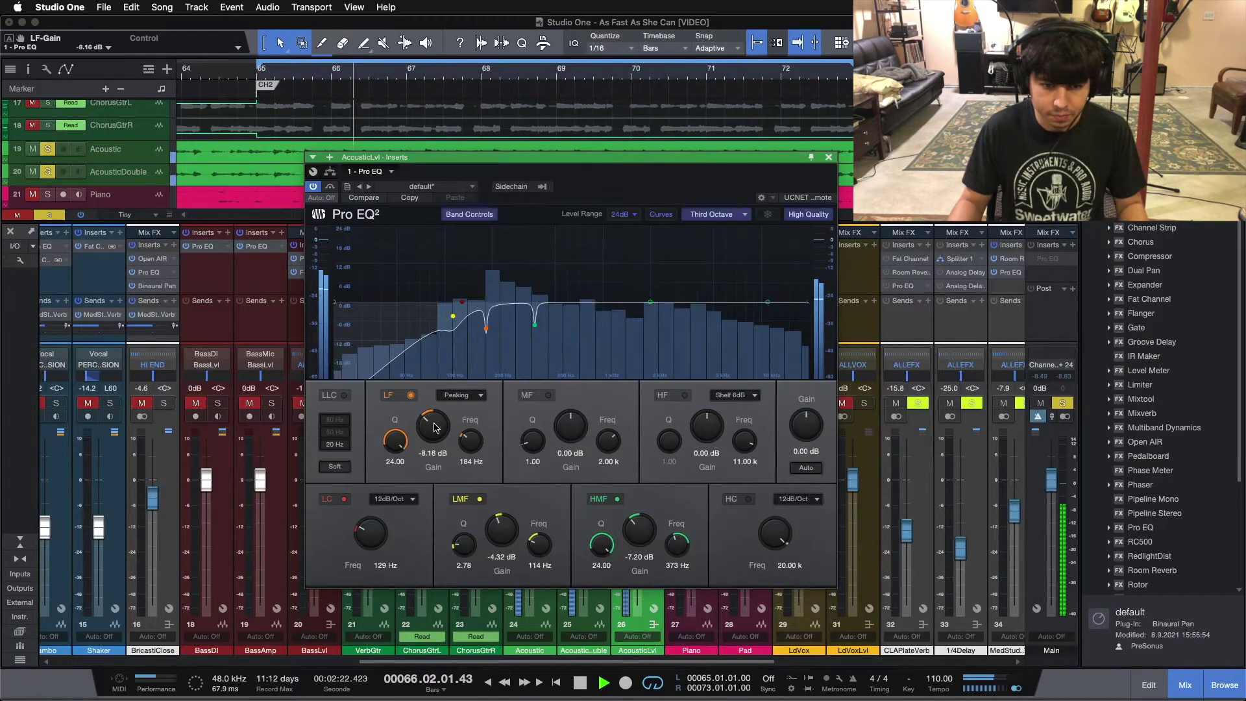
pyautogui.scroll(-1, 434, 426)
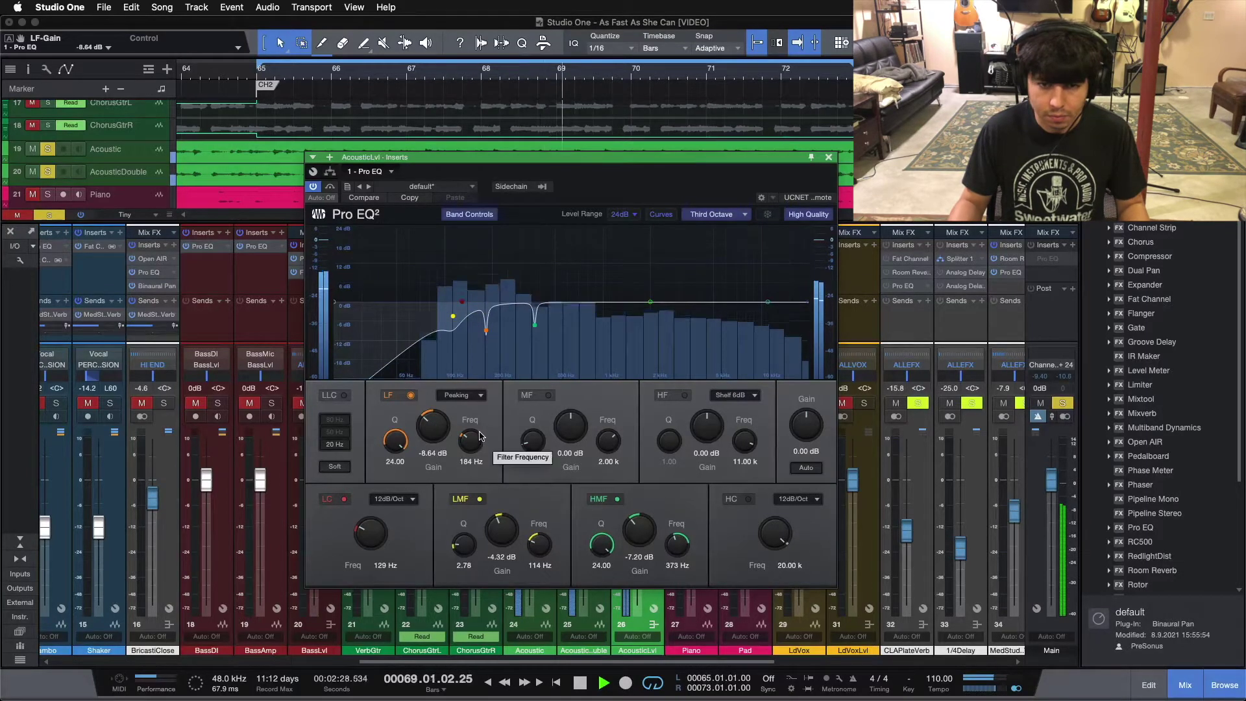
pyautogui.click(549, 395)
pyautogui.press('space')
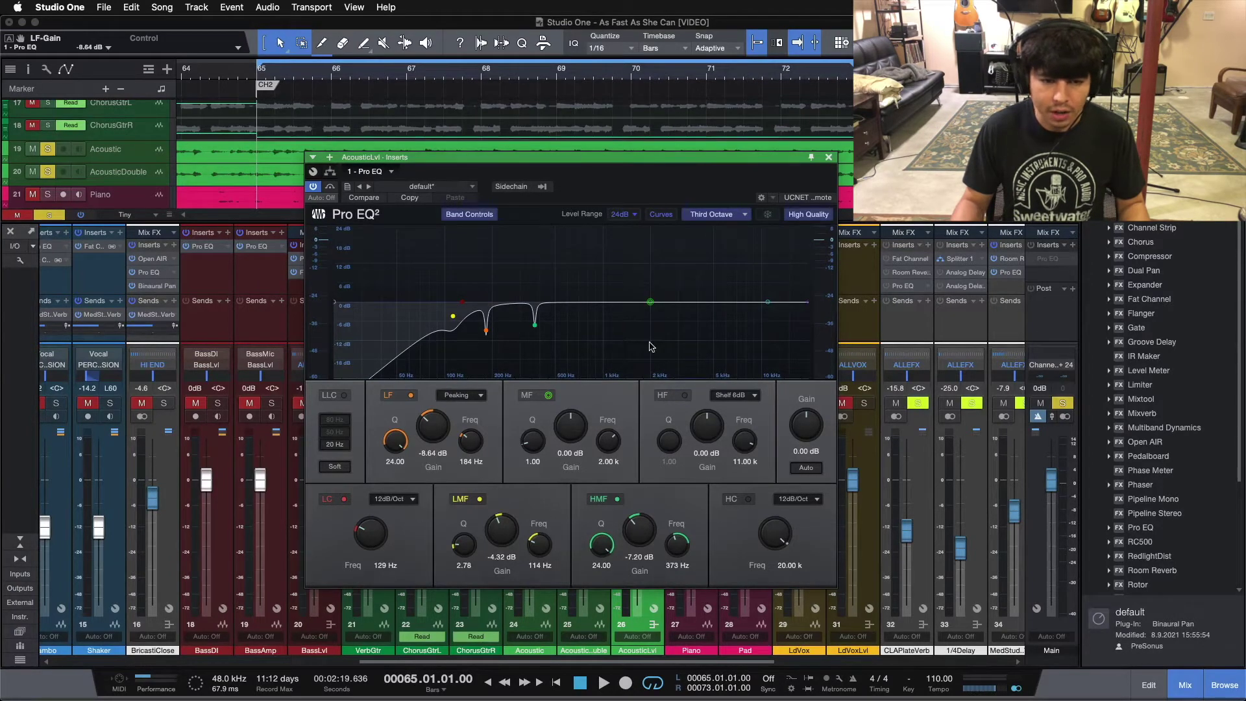
pyautogui.click(596, 553)
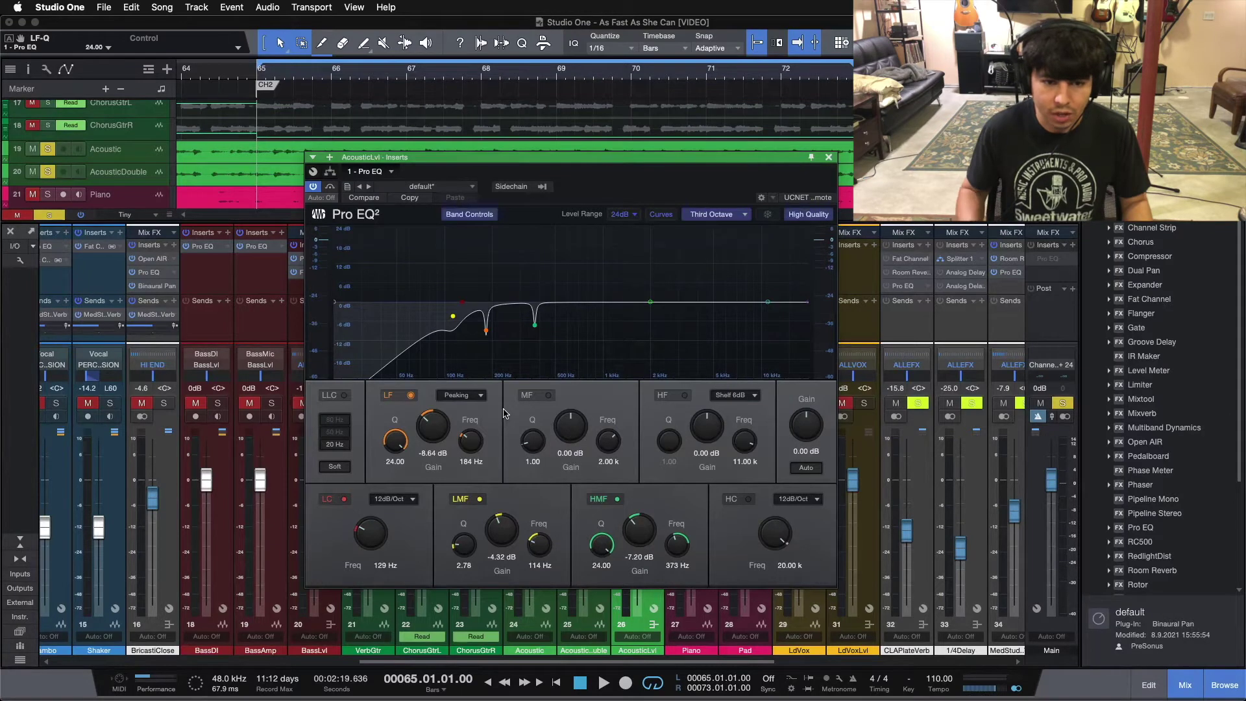
pyautogui.click(314, 187)
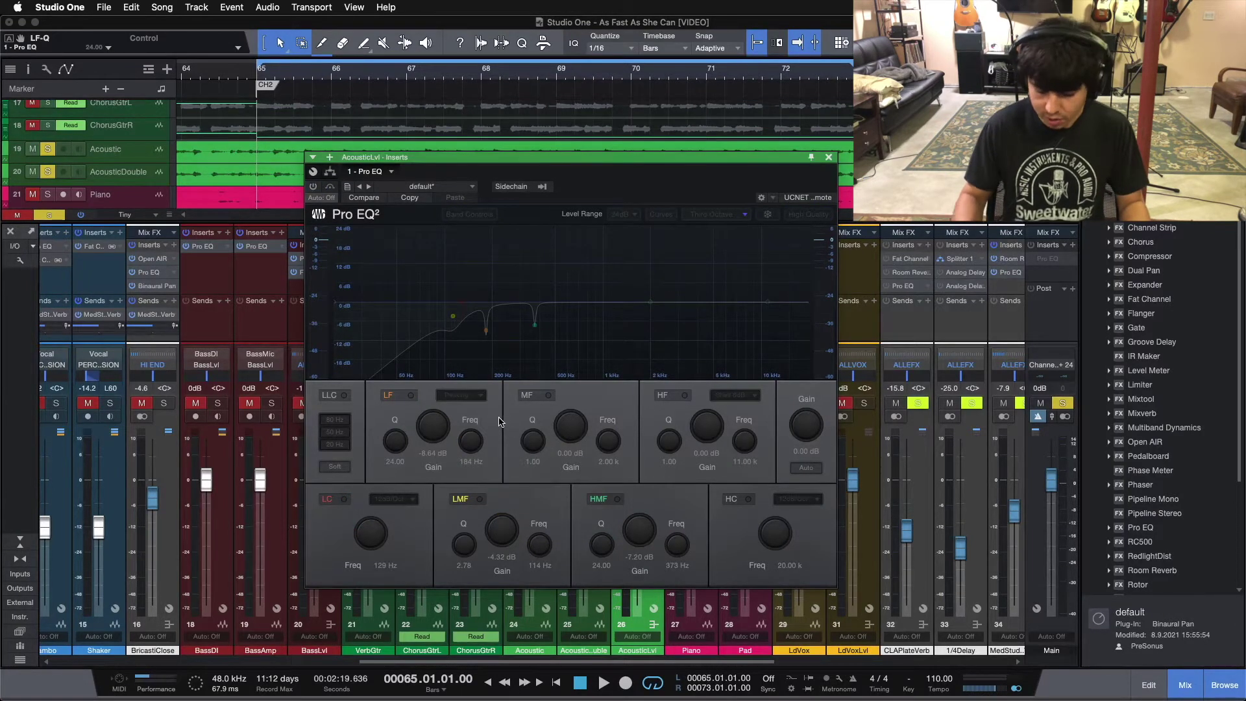
pyautogui.press('space')
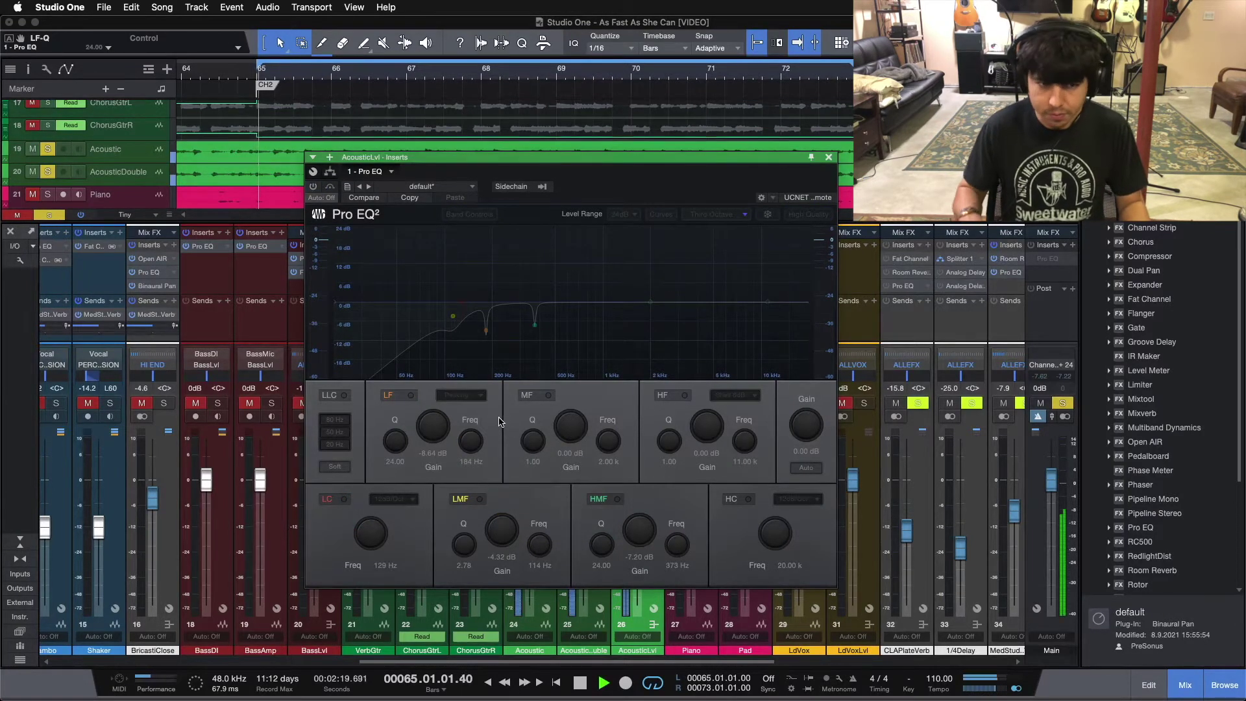
pyautogui.click(314, 188)
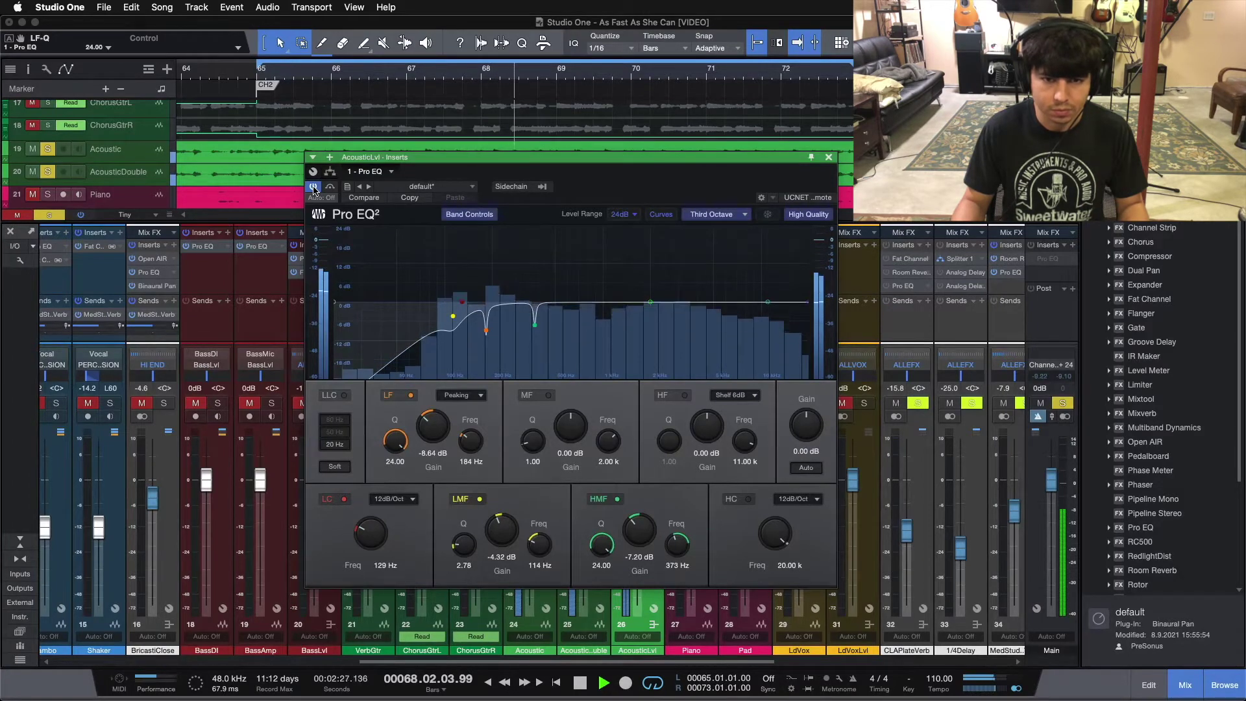
pyautogui.click(313, 187)
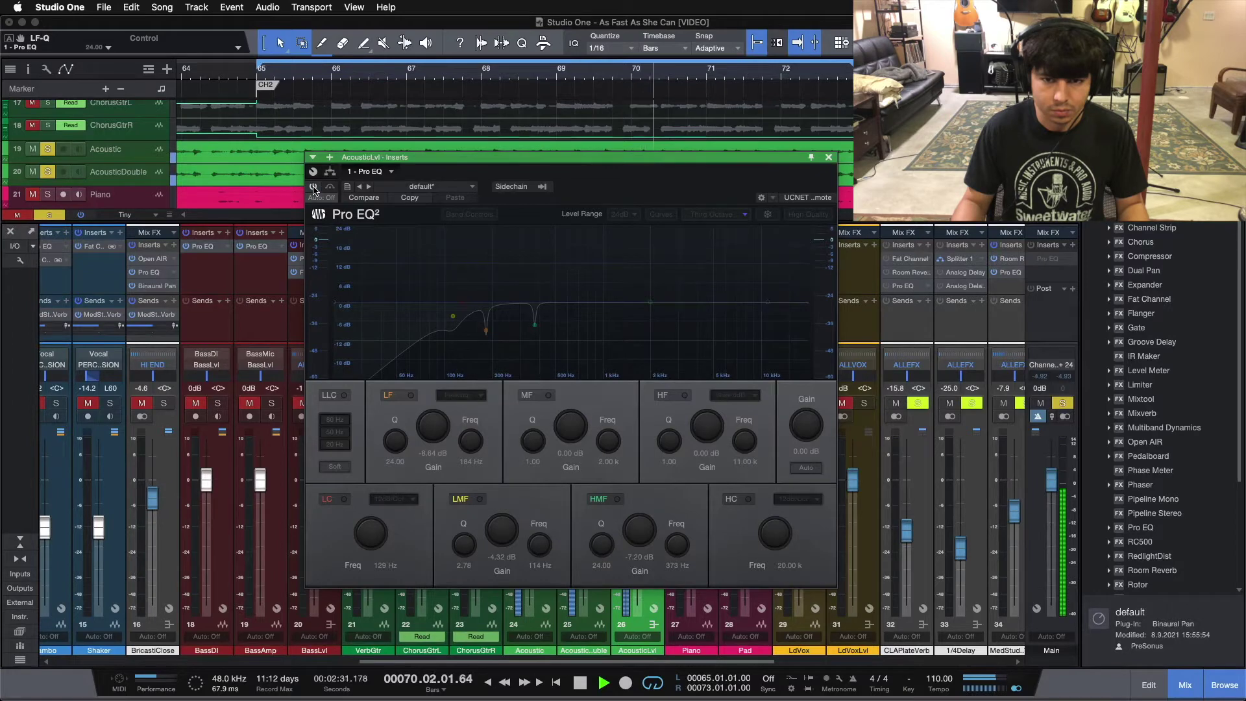
pyautogui.click(313, 187)
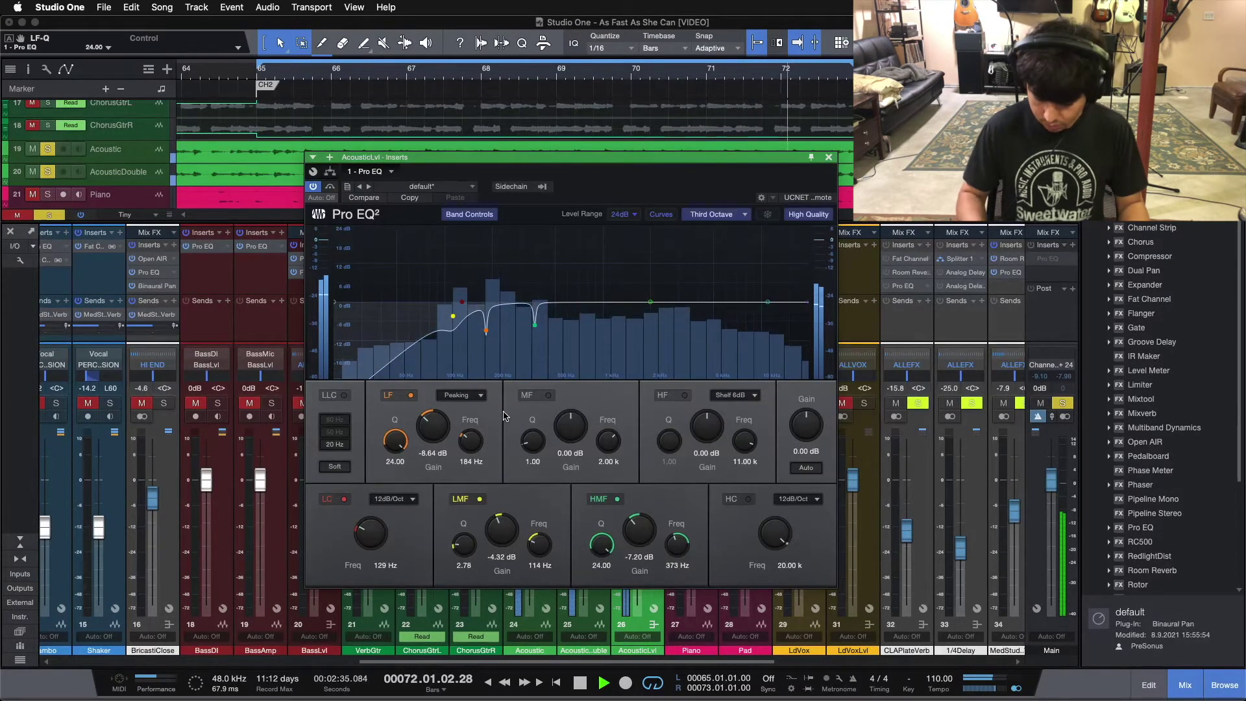
pyautogui.press('space')
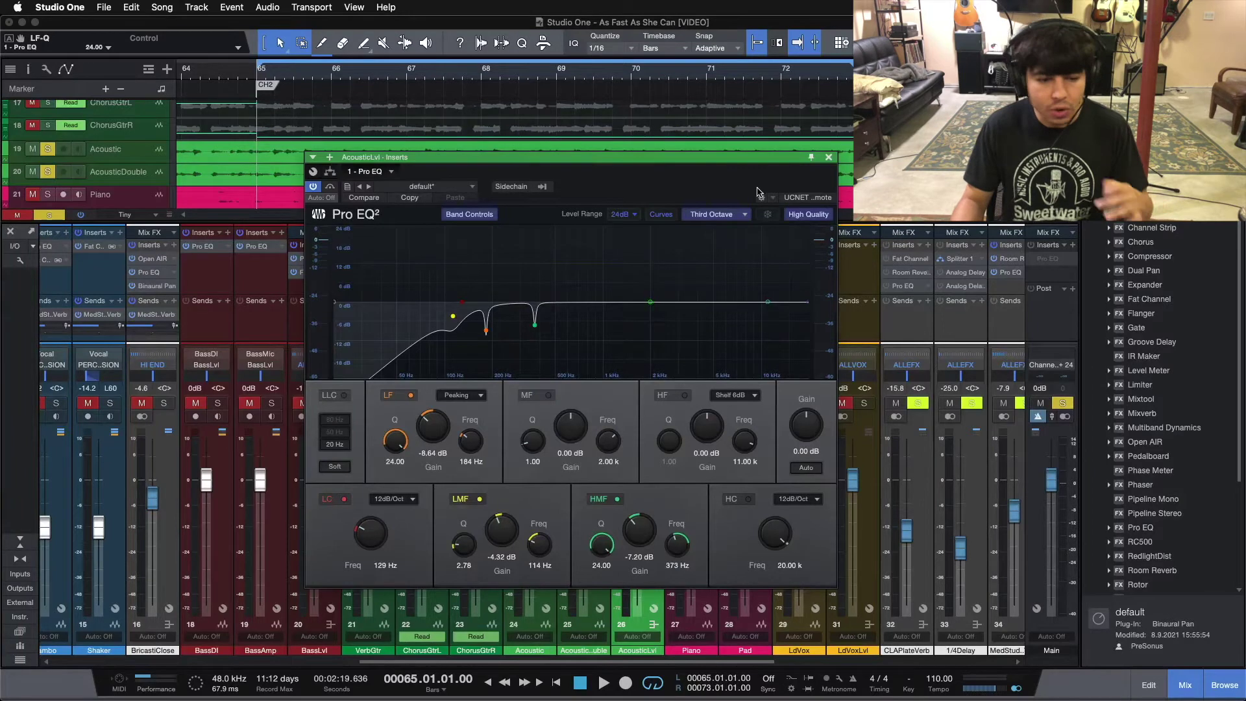
# Close Pro EQ², select ChorusGtrR, BassLvl, StereoKeys and AcousticLvl, then reopen and close its Pro EQ²
pyautogui.click(829, 157)
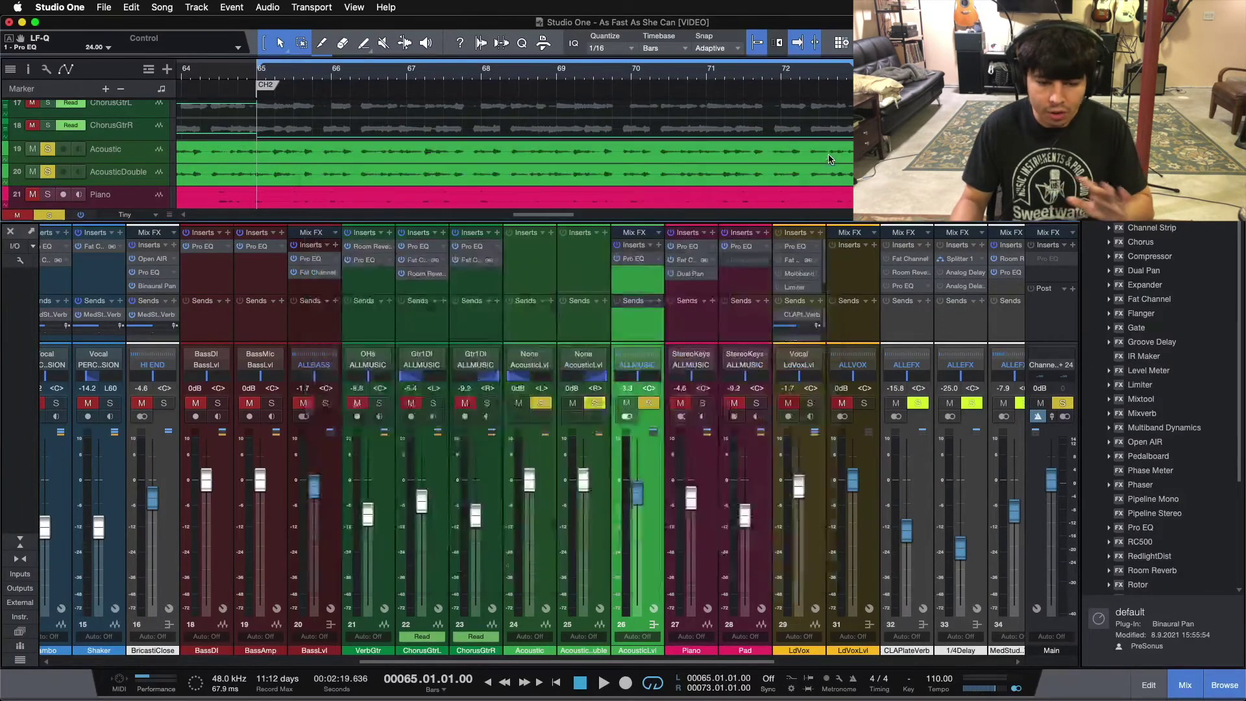
pyautogui.click(479, 328)
pyautogui.click(301, 303)
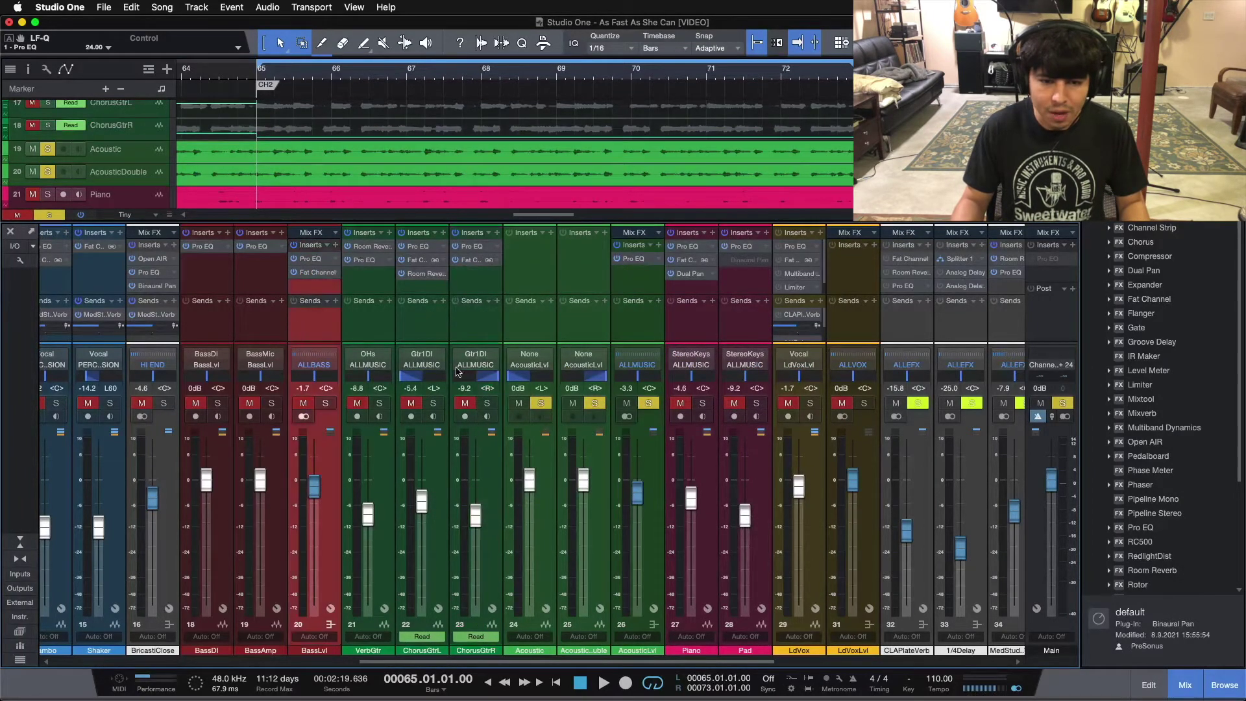
pyautogui.click(706, 339)
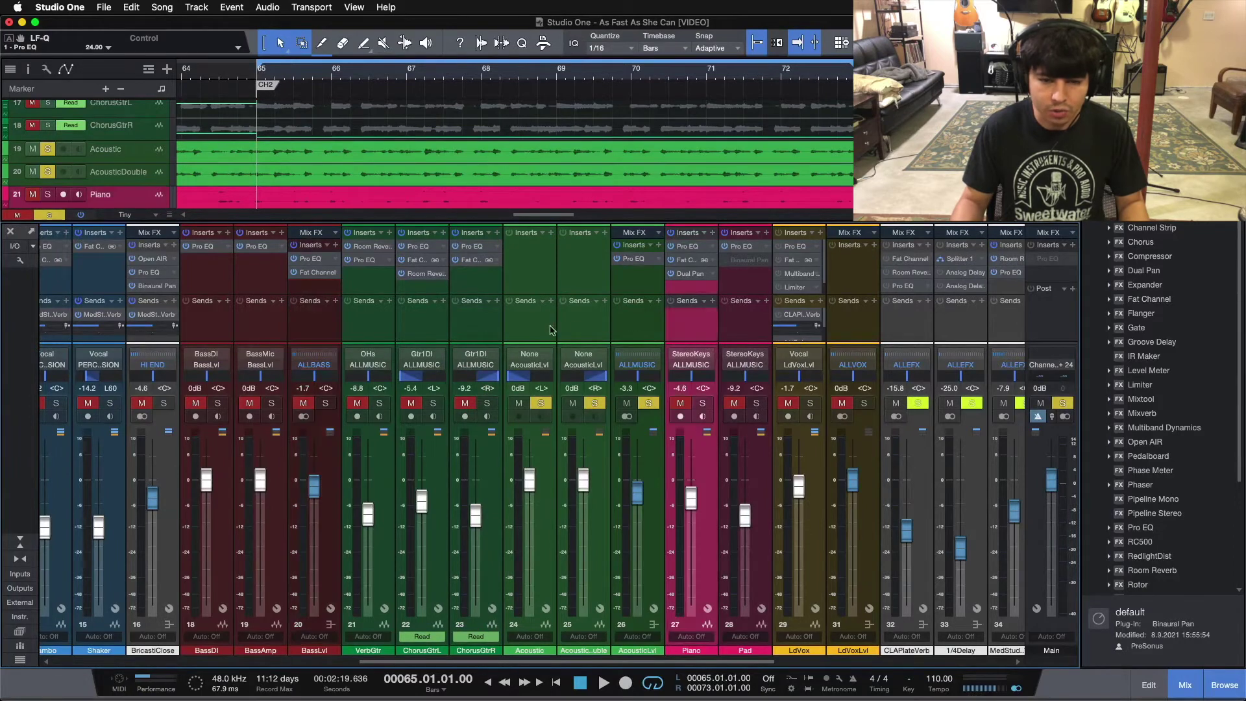
pyautogui.click(651, 315)
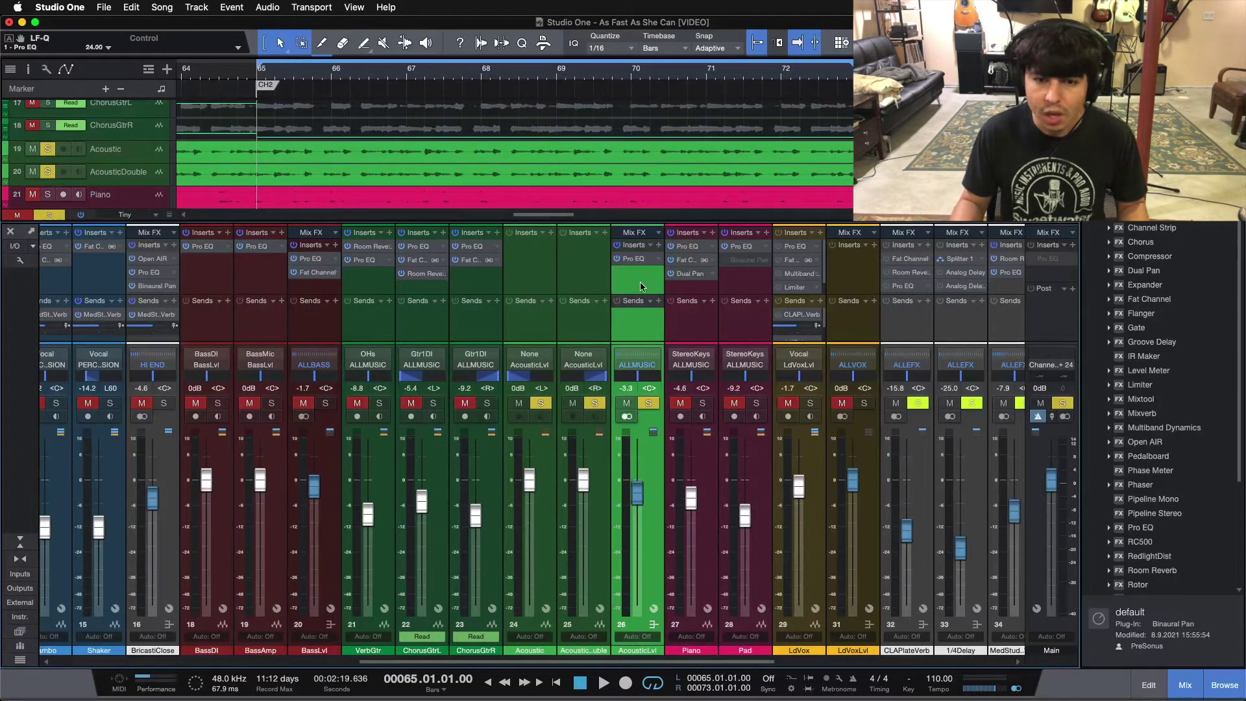
pyautogui.click(634, 259)
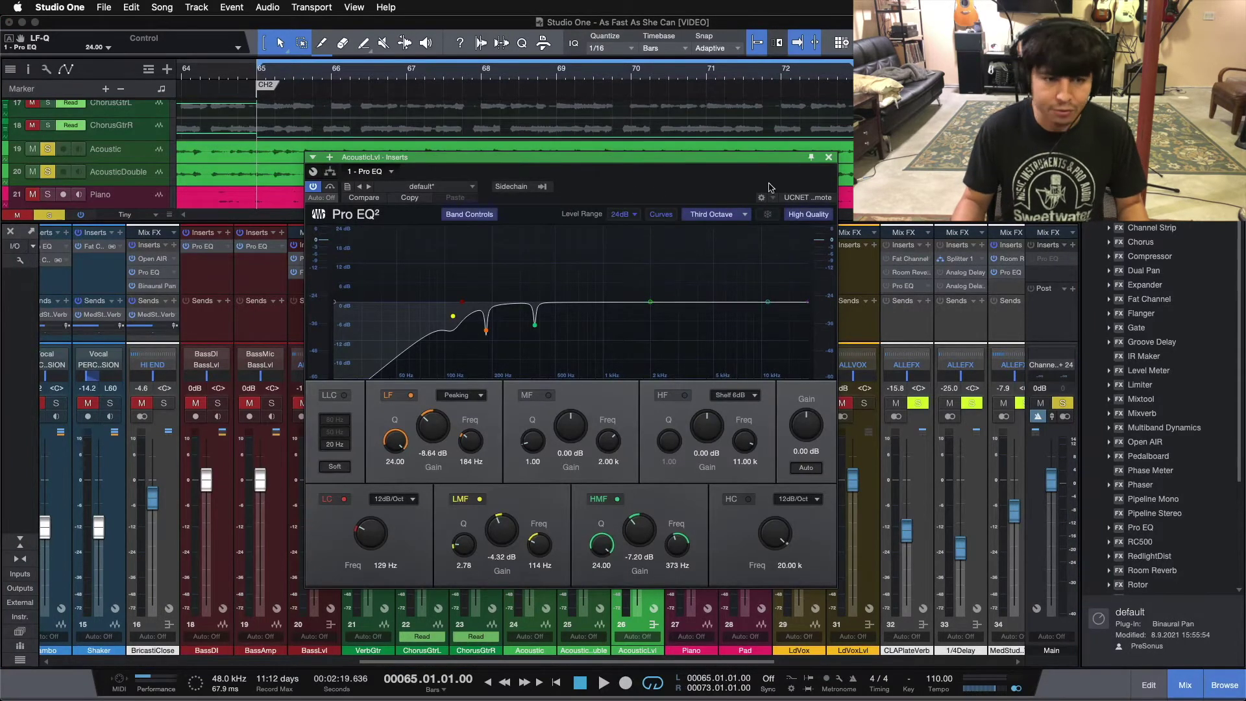
pyautogui.click(829, 157)
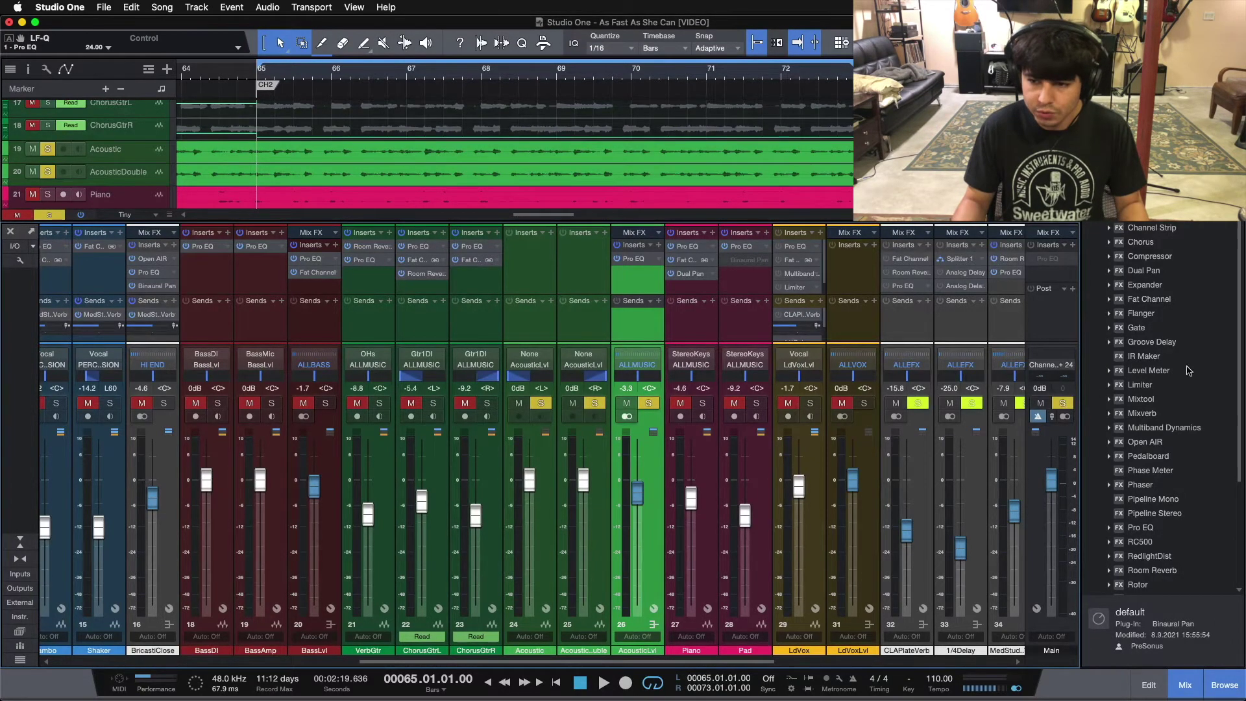
# Insert Fat Channel after Pro EQ² on AcousticLvl with its compressor on, Everest C100A model
pyautogui.moveTo(1165, 305); pyautogui.dragTo(630, 281)
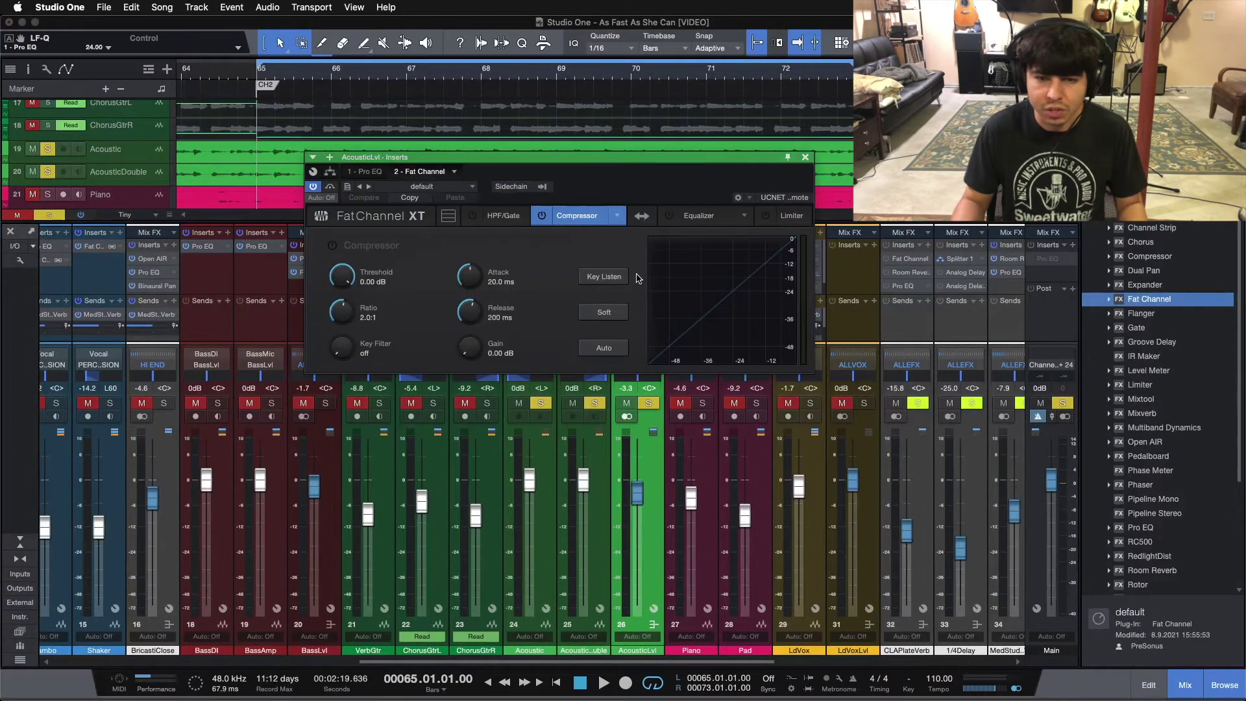
pyautogui.click(542, 216)
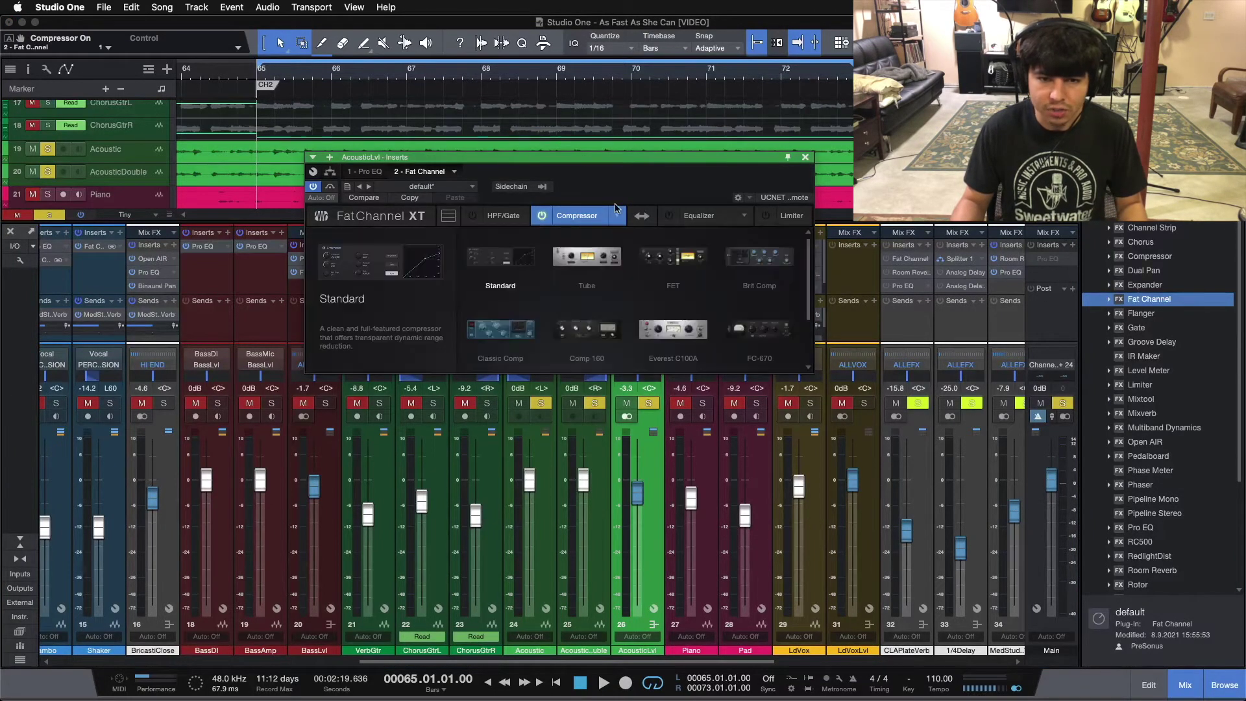
pyautogui.click(674, 330)
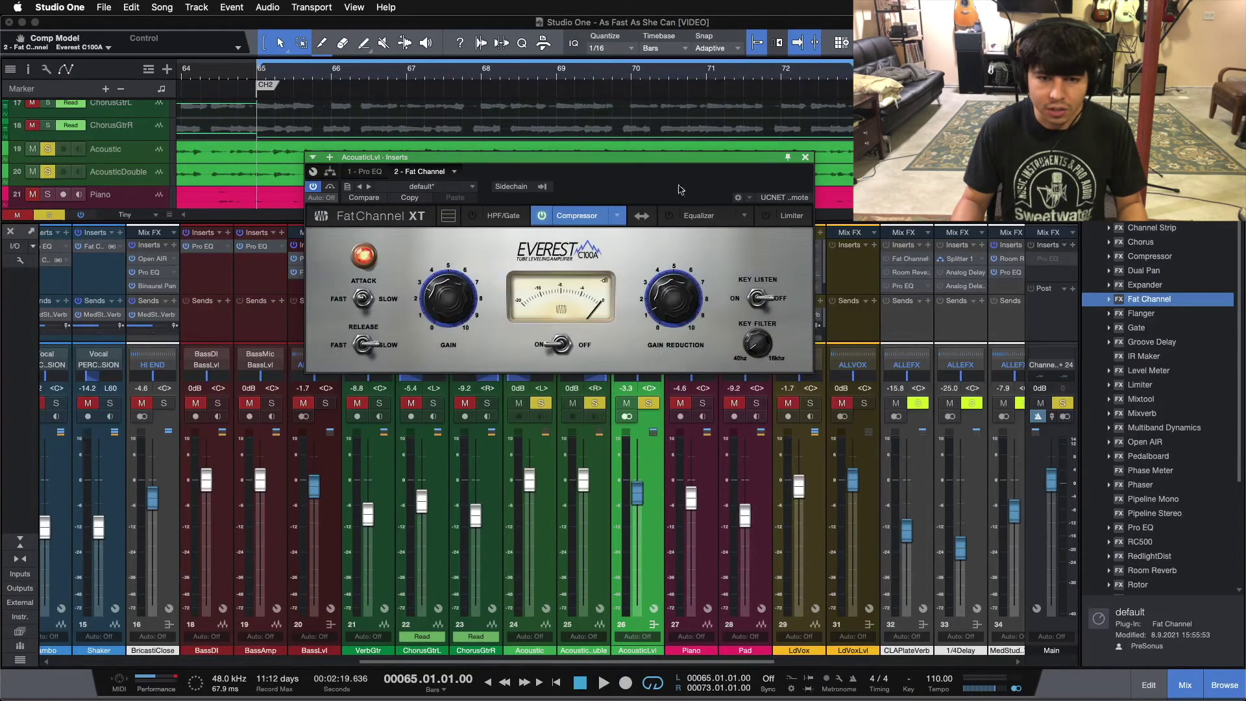
pyautogui.moveTo(597, 186); pyautogui.dragTo(623, 215)
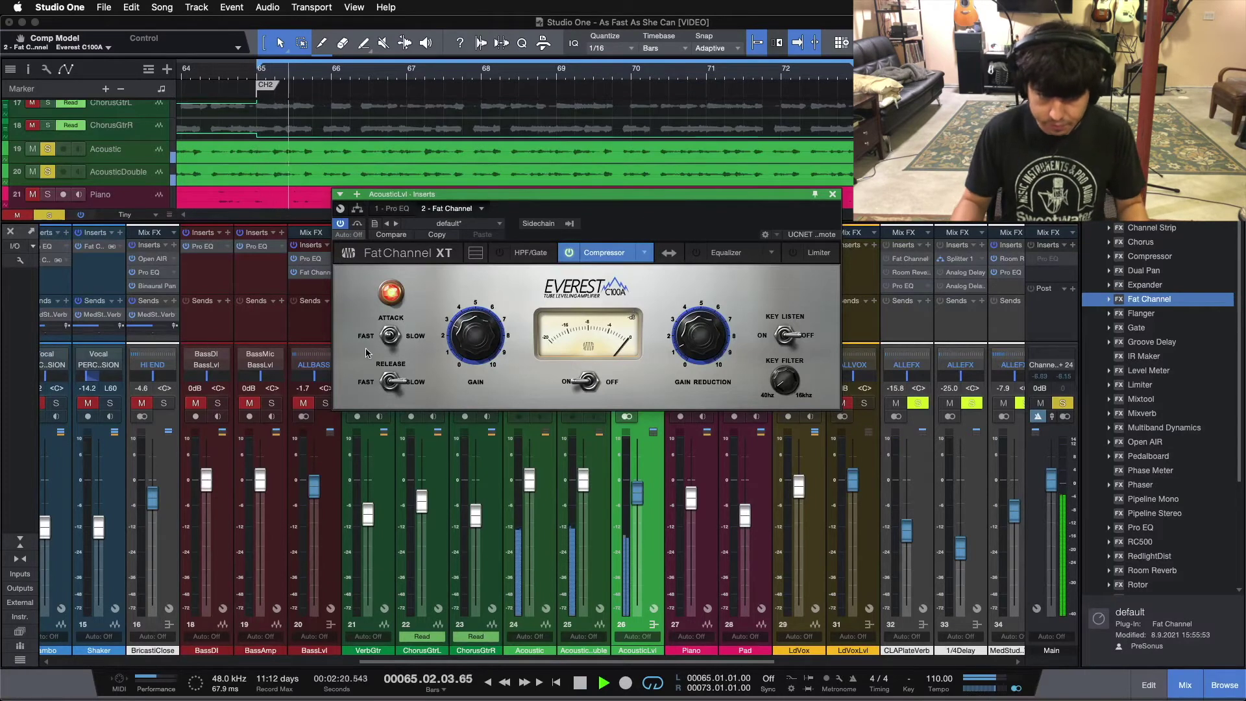
# Raise the Everest gain reduction toward 6.80 while auditioning the loop
pyautogui.moveTo(705, 321); pyautogui.dragTo(706, 282)
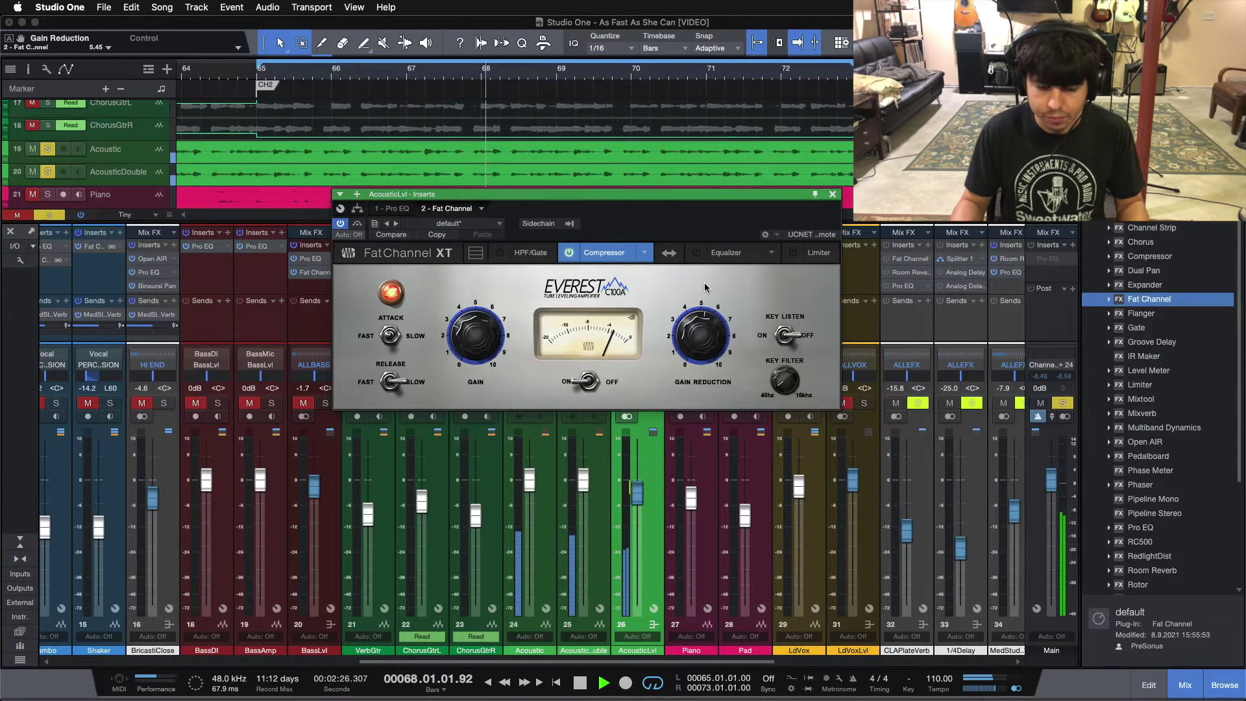
pyautogui.press('space')
pyautogui.moveTo(684, 344); pyautogui.dragTo(684, 326)
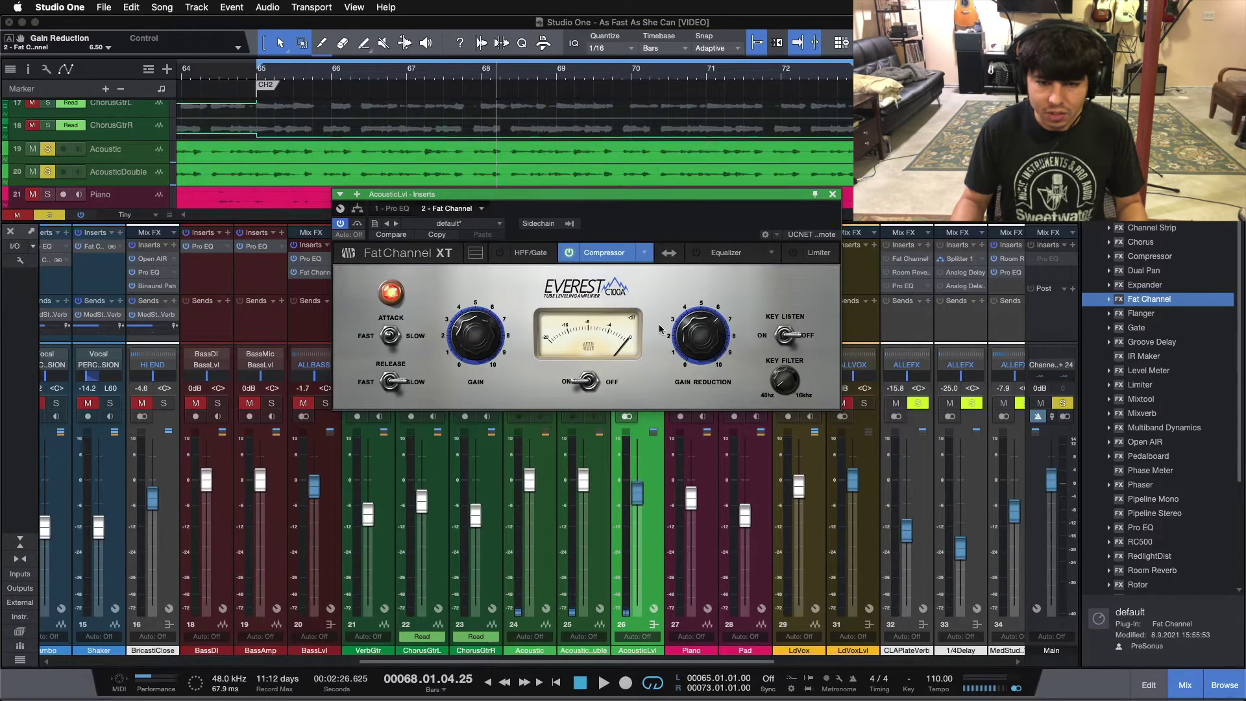
pyautogui.moveTo(698, 349); pyautogui.dragTo(696, 335)
pyautogui.press('space')
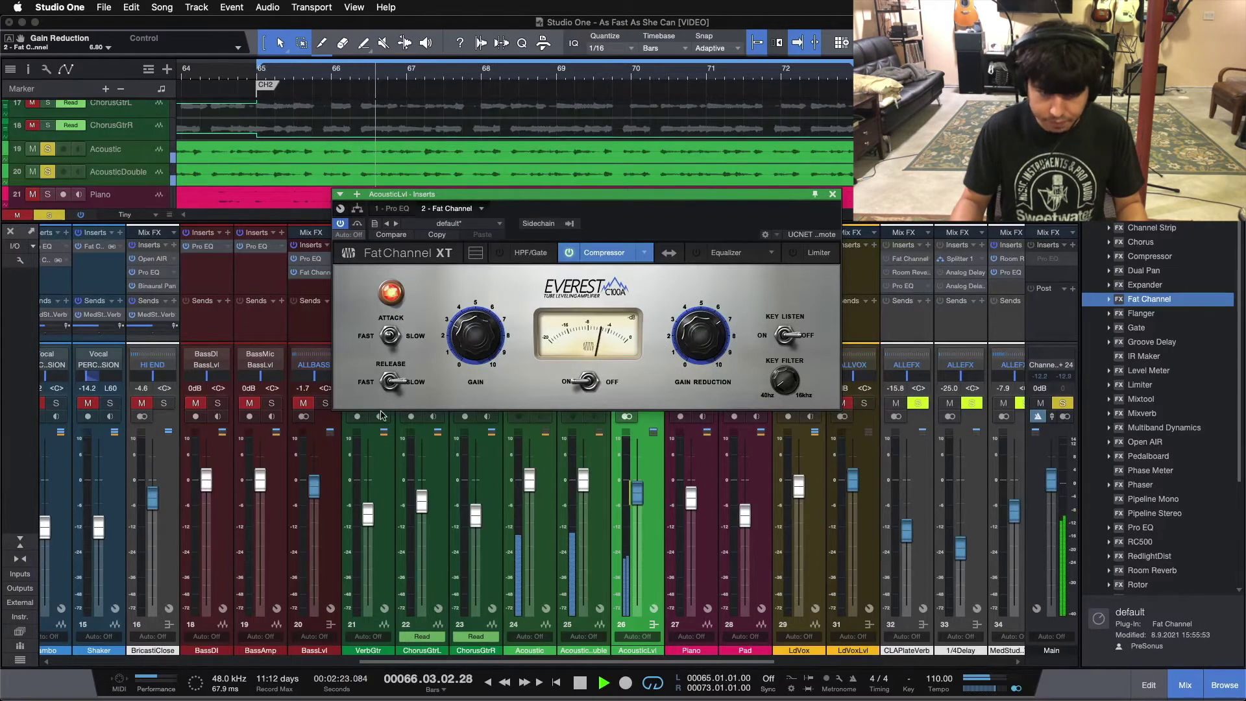
# Set the compressor release to medium and attack to slow, then audition from bar 65
pyautogui.click(392, 383)
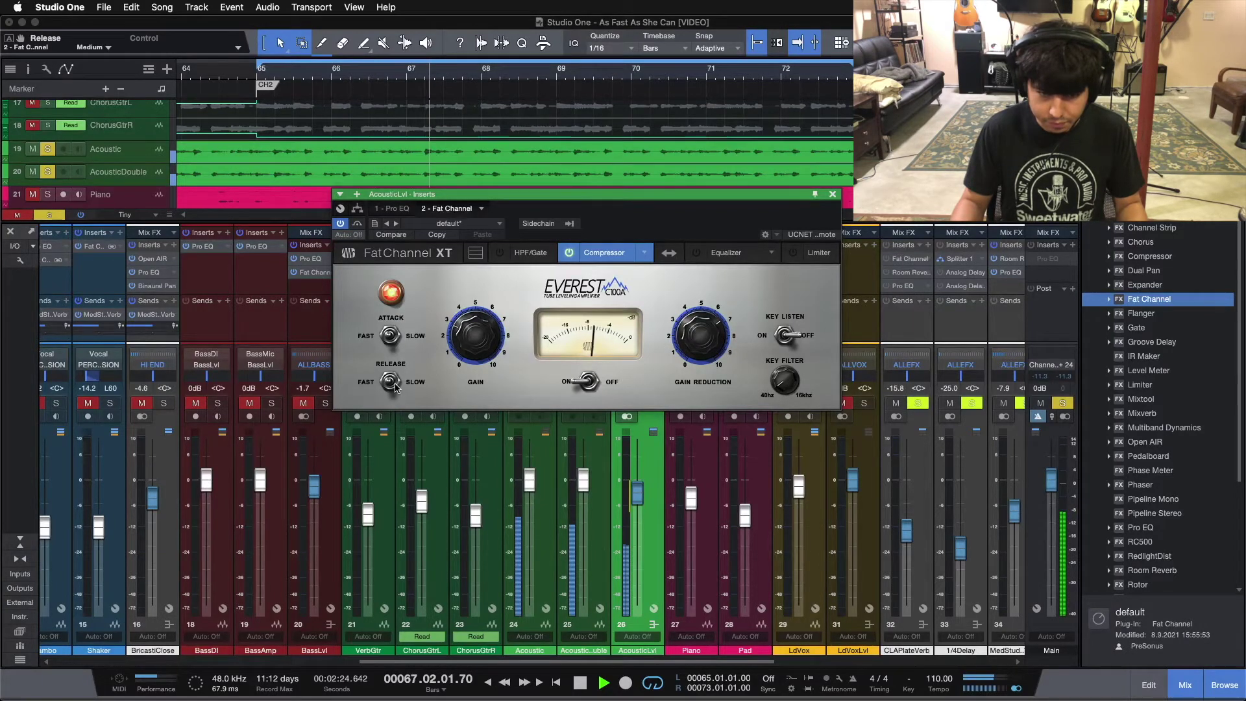
pyautogui.press('space')
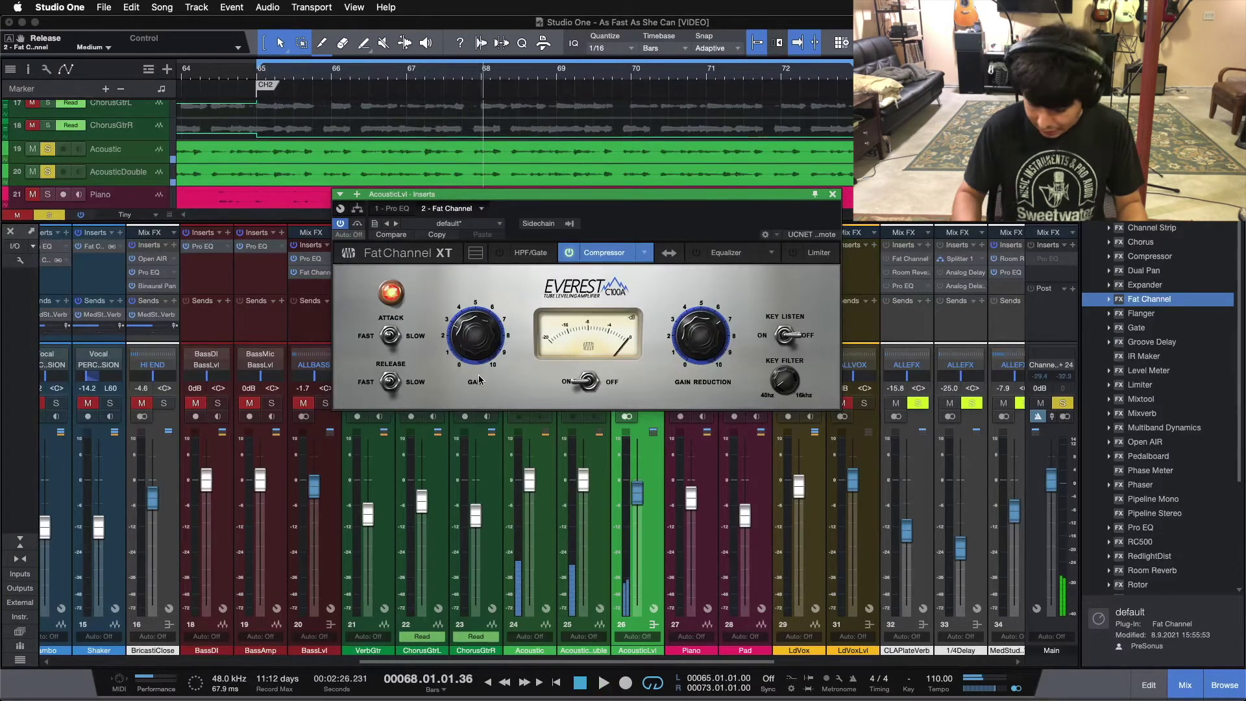
pyautogui.press('space')
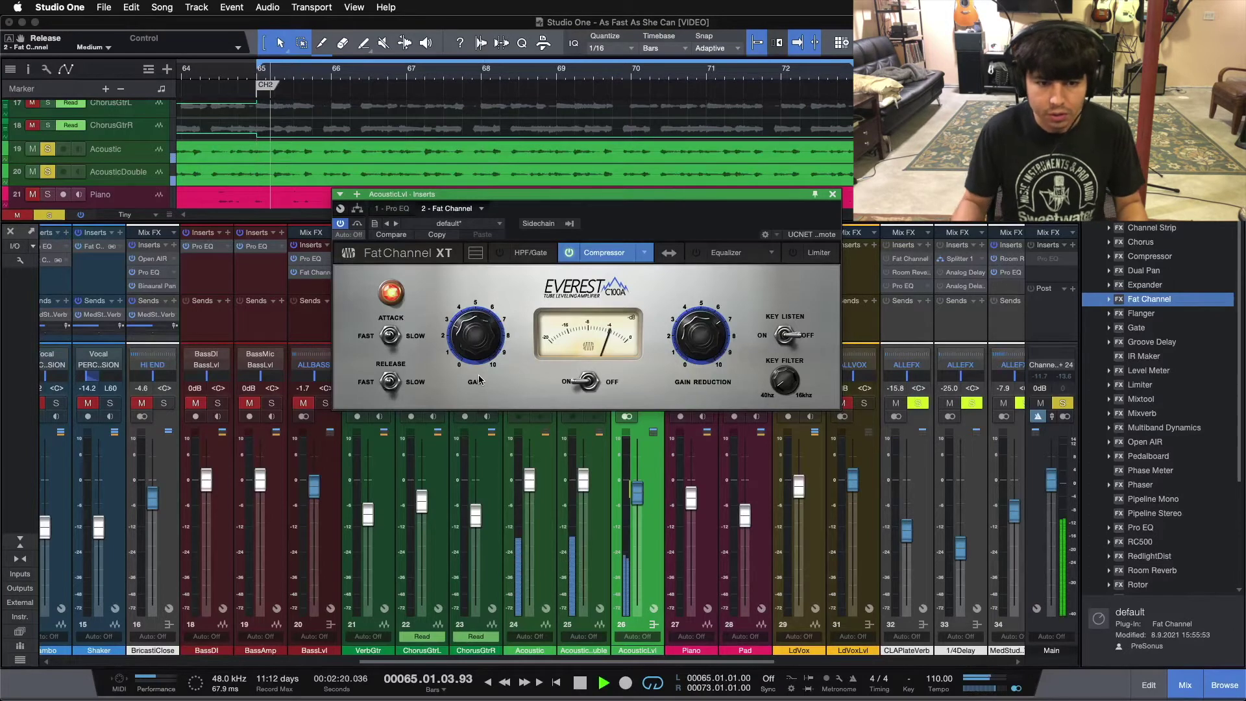
pyautogui.press('space')
pyautogui.click(396, 339)
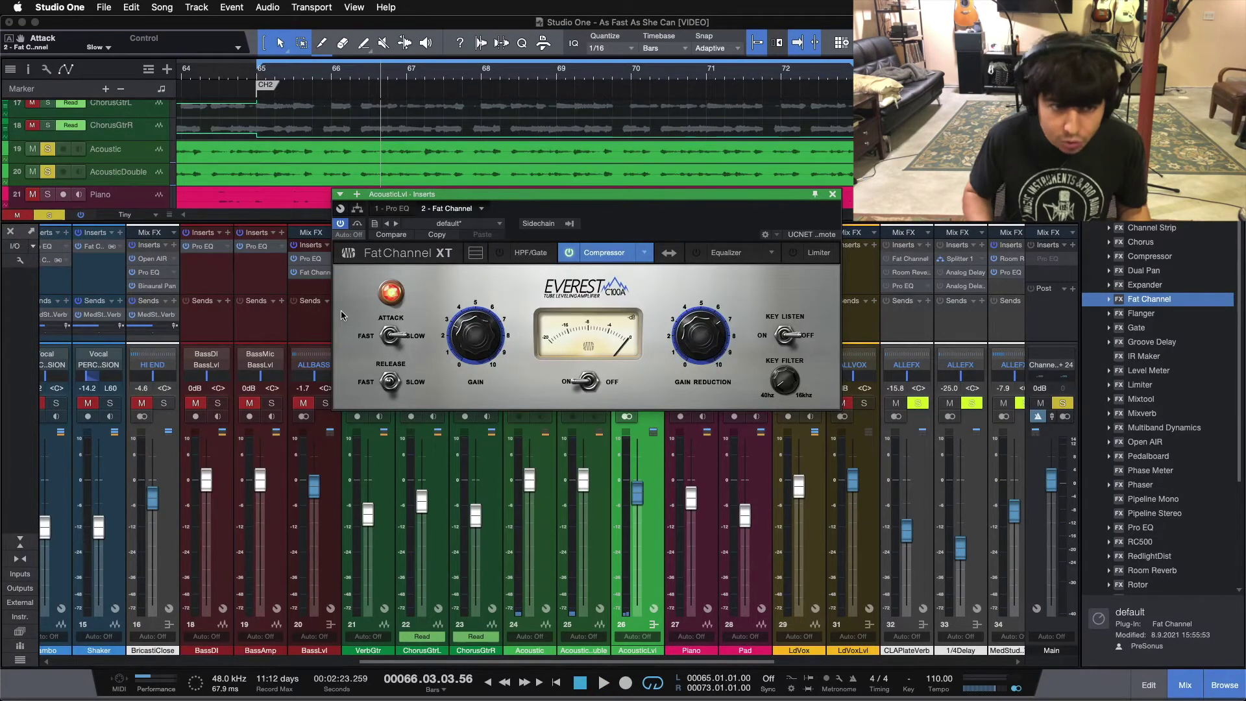
pyautogui.press('Home')
pyautogui.press('space')
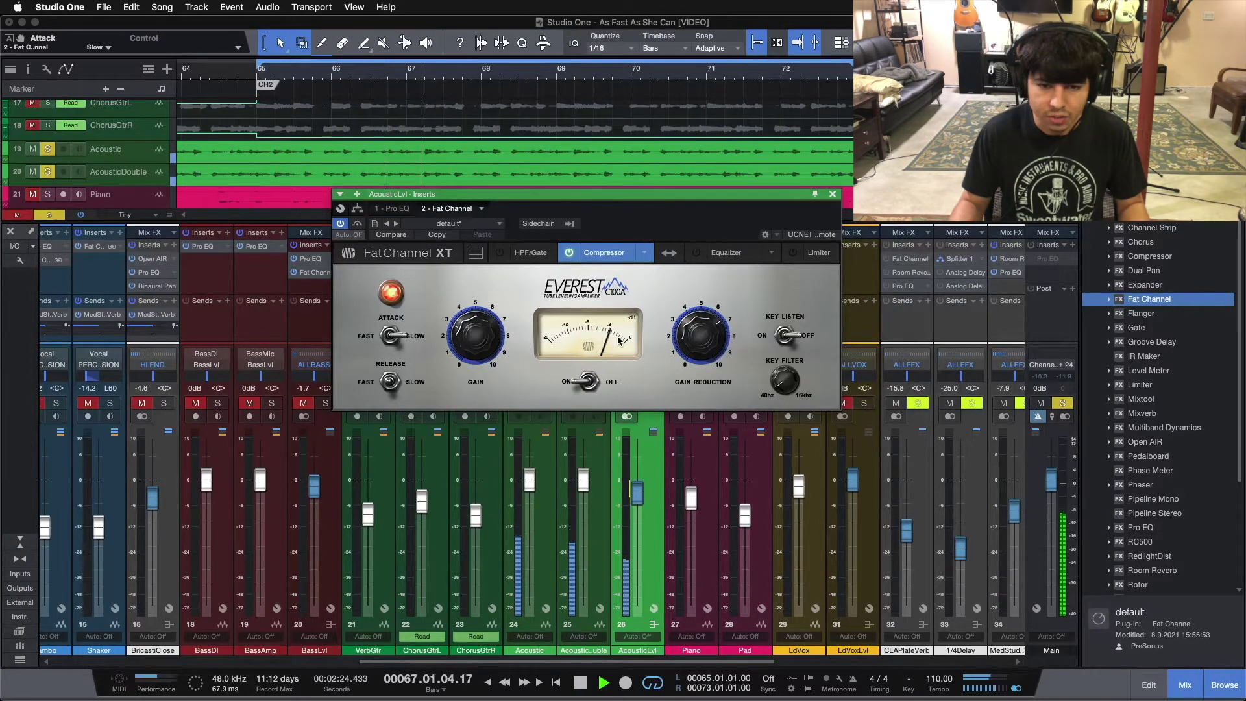
pyautogui.press('space')
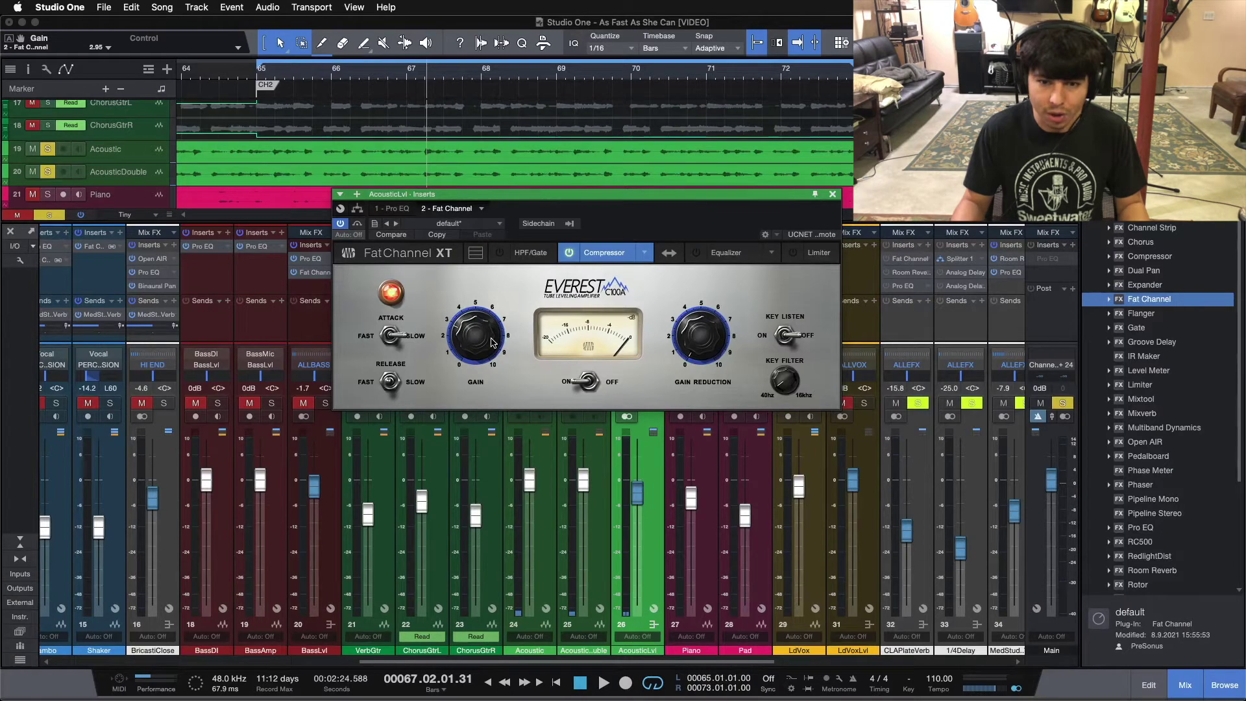
# Bring the Everest gain reduction up to about 4.90 during playback
pyautogui.press('space')
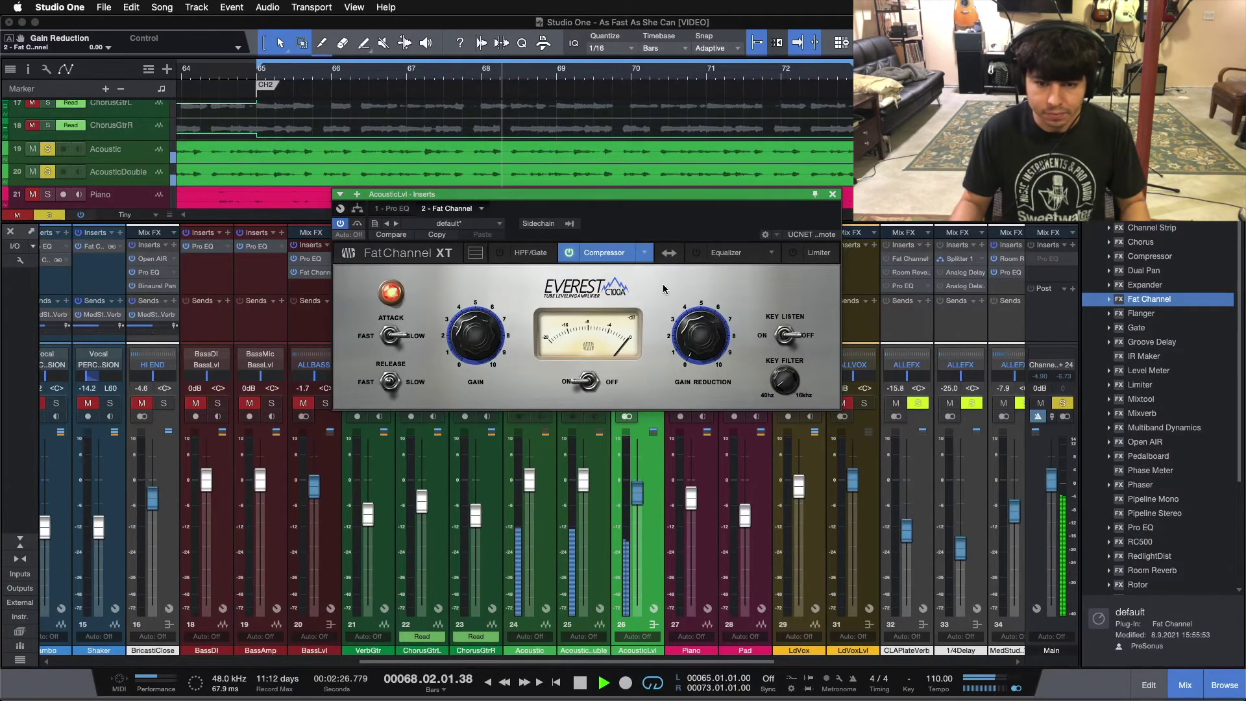
pyautogui.scroll(5, 699, 332)
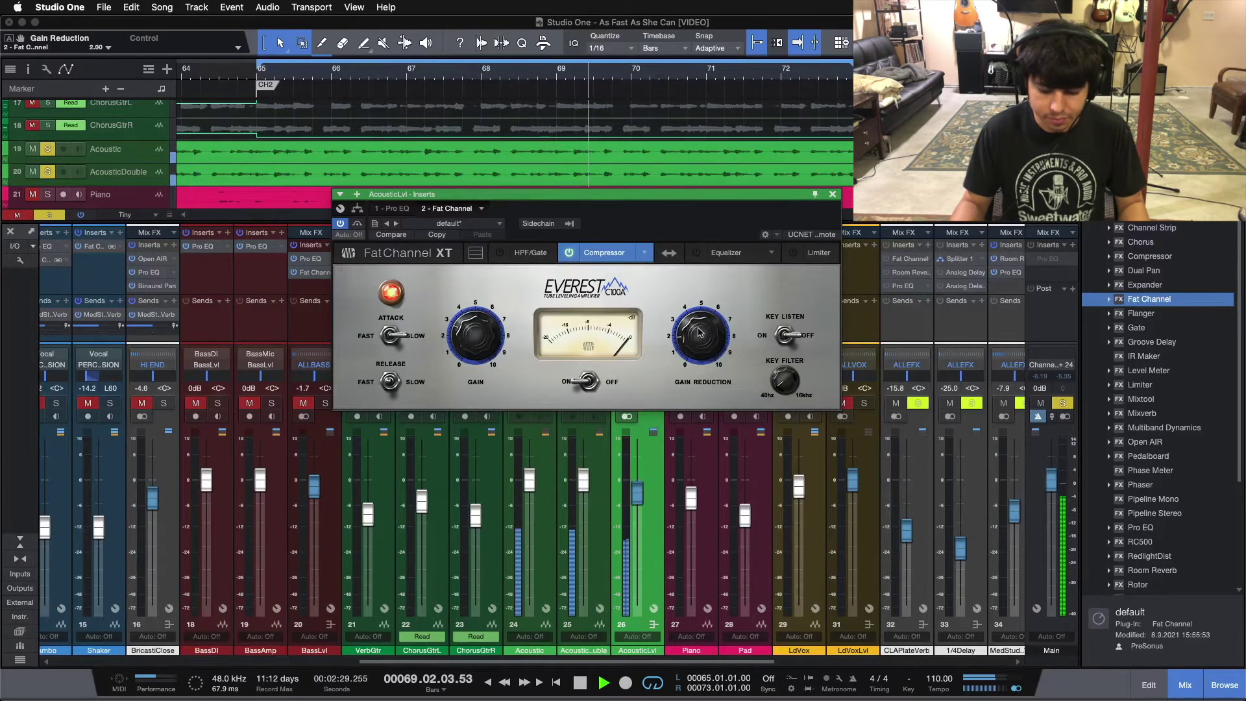
pyautogui.scroll(3, 700, 332)
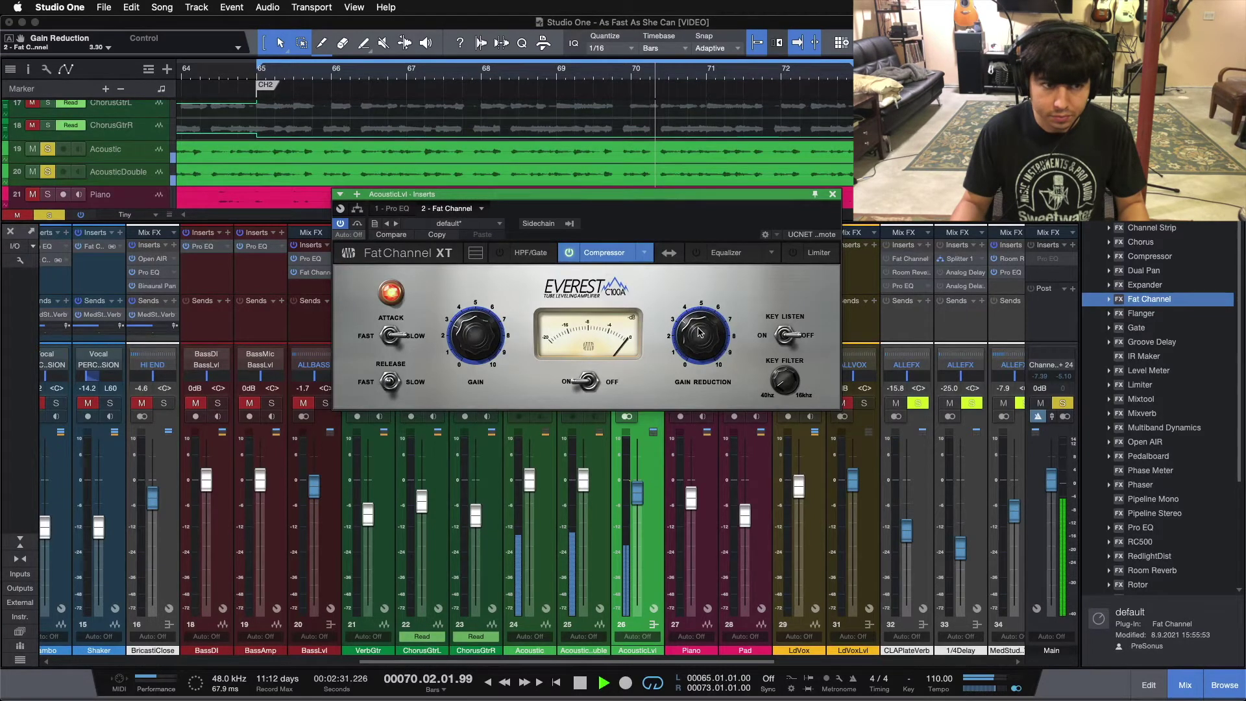
pyautogui.scroll(3, 699, 333)
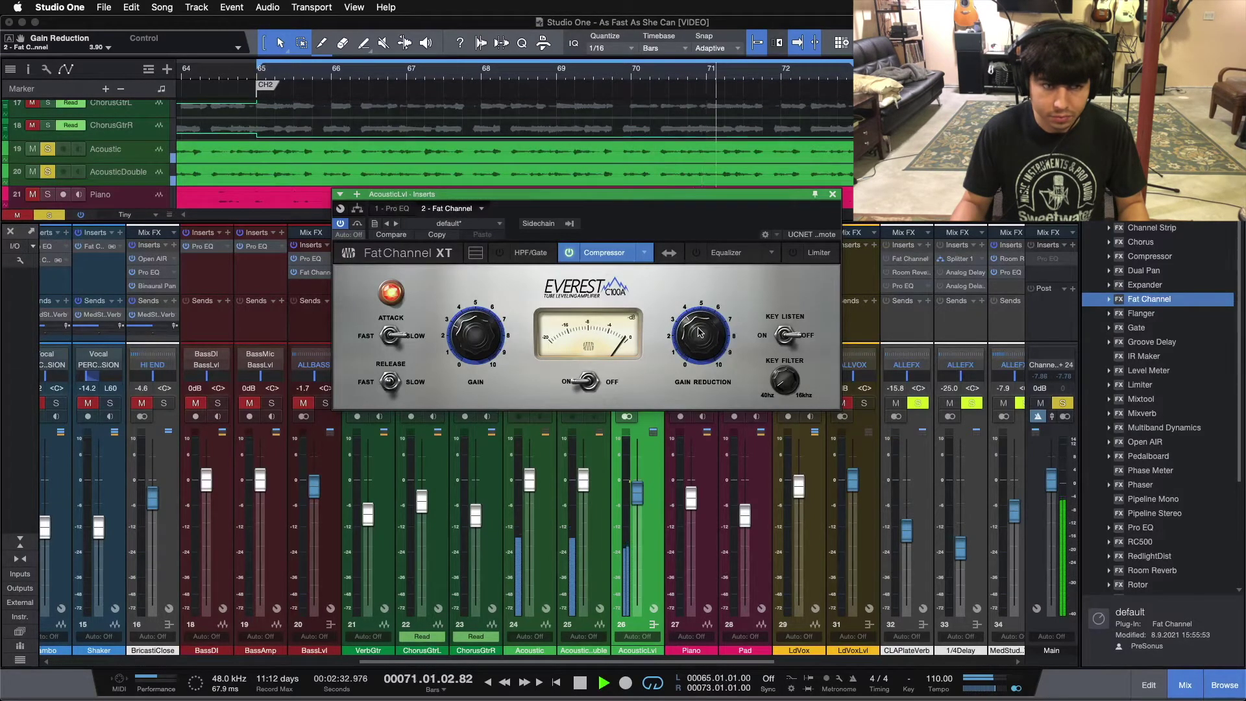
pyautogui.scroll(1, 699, 332)
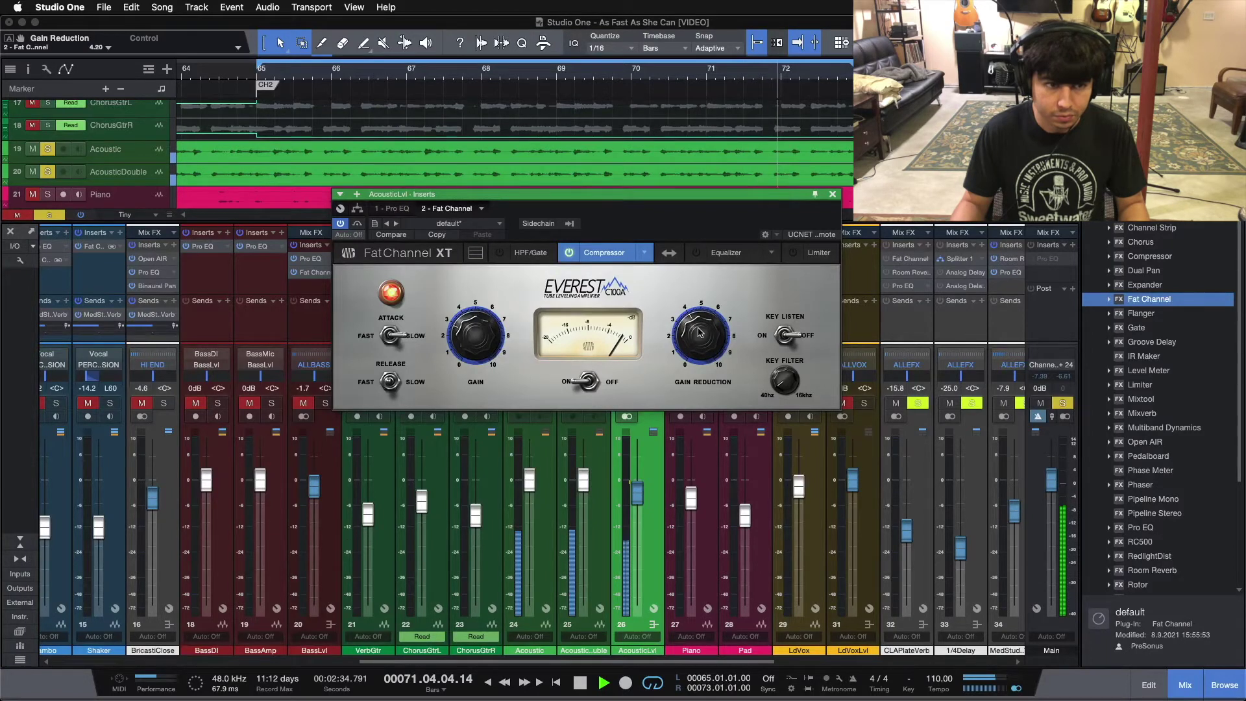
pyautogui.scroll(2, 699, 332)
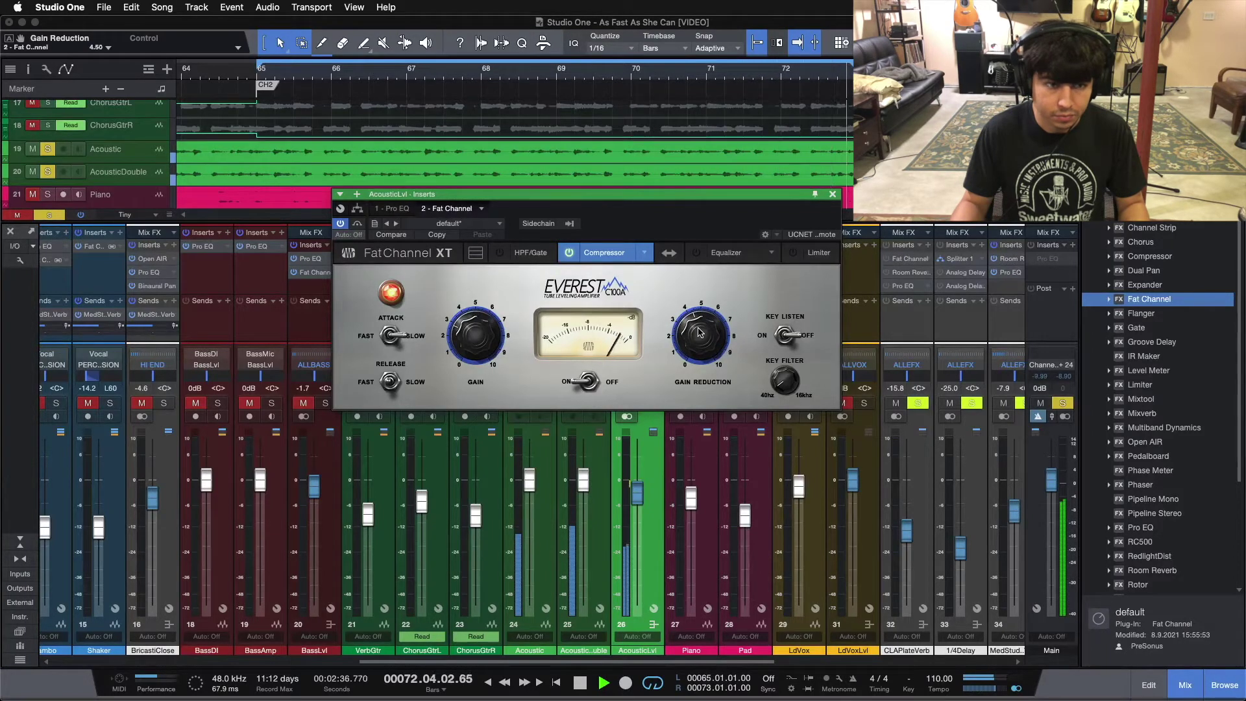
pyautogui.scroll(1, 699, 333)
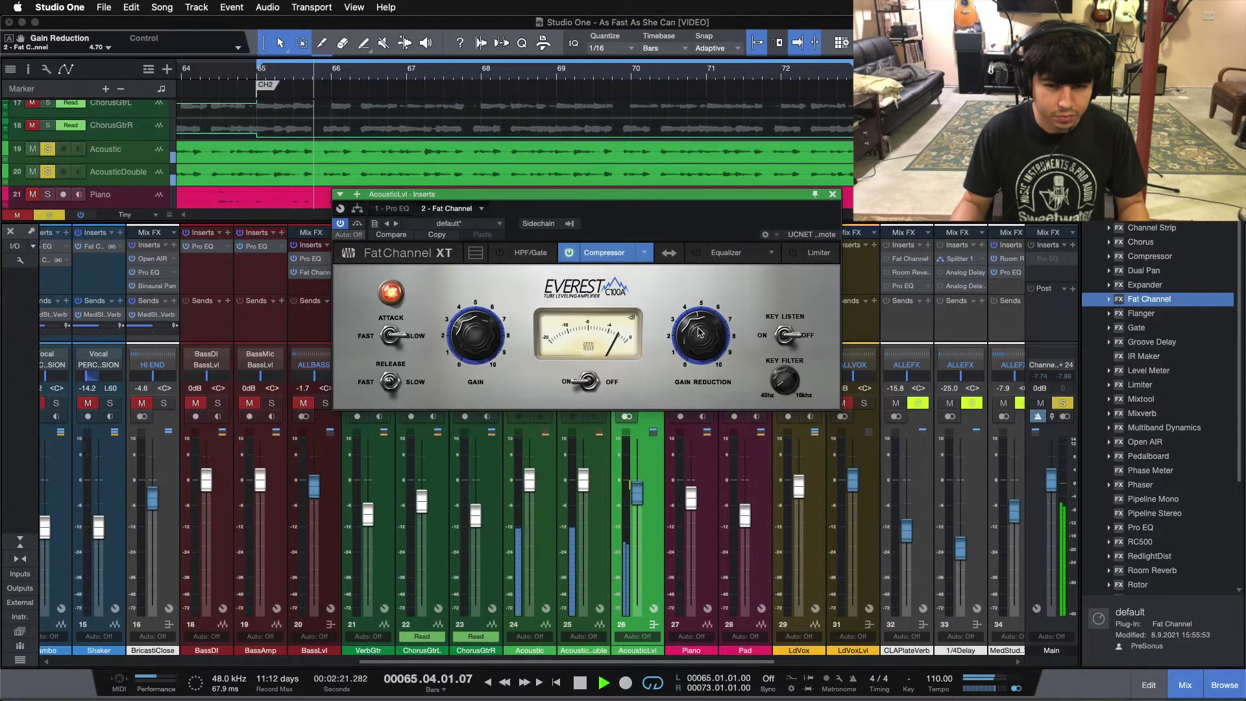
pyautogui.scroll(1, 699, 333)
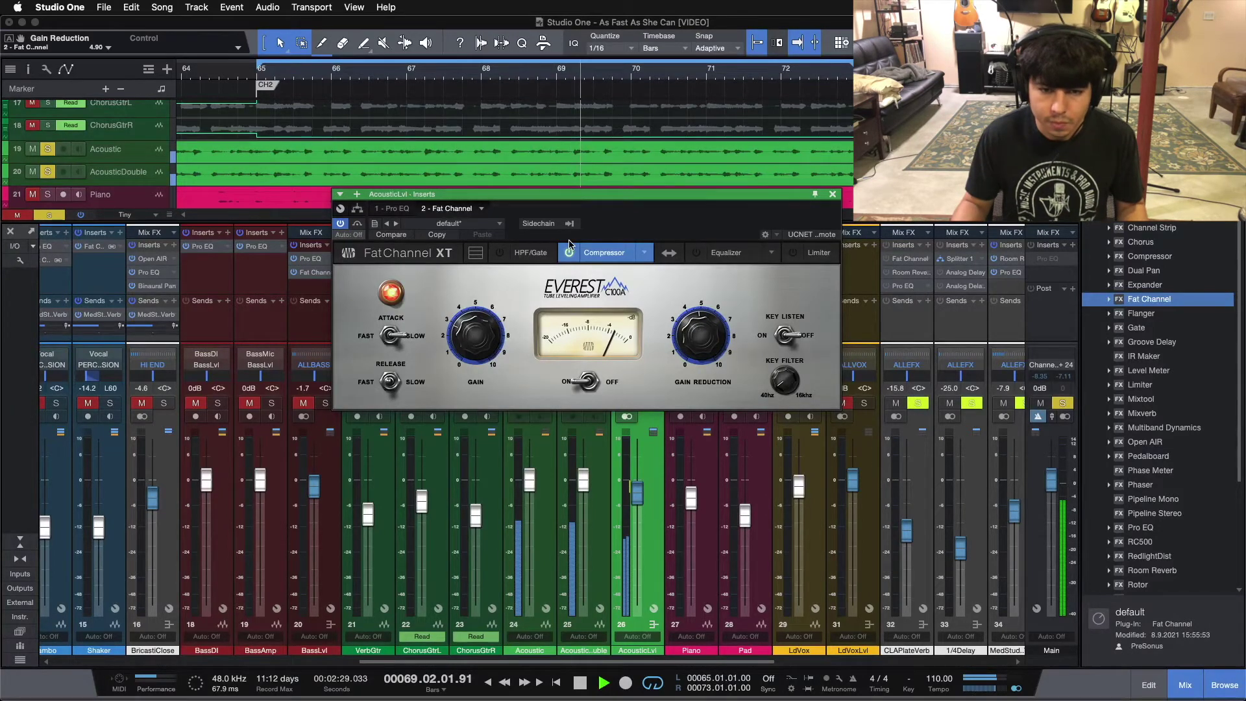
# Replay from bar 65, raise the Everest output Gain to 3.10 and bypass to compare
pyautogui.press('space')
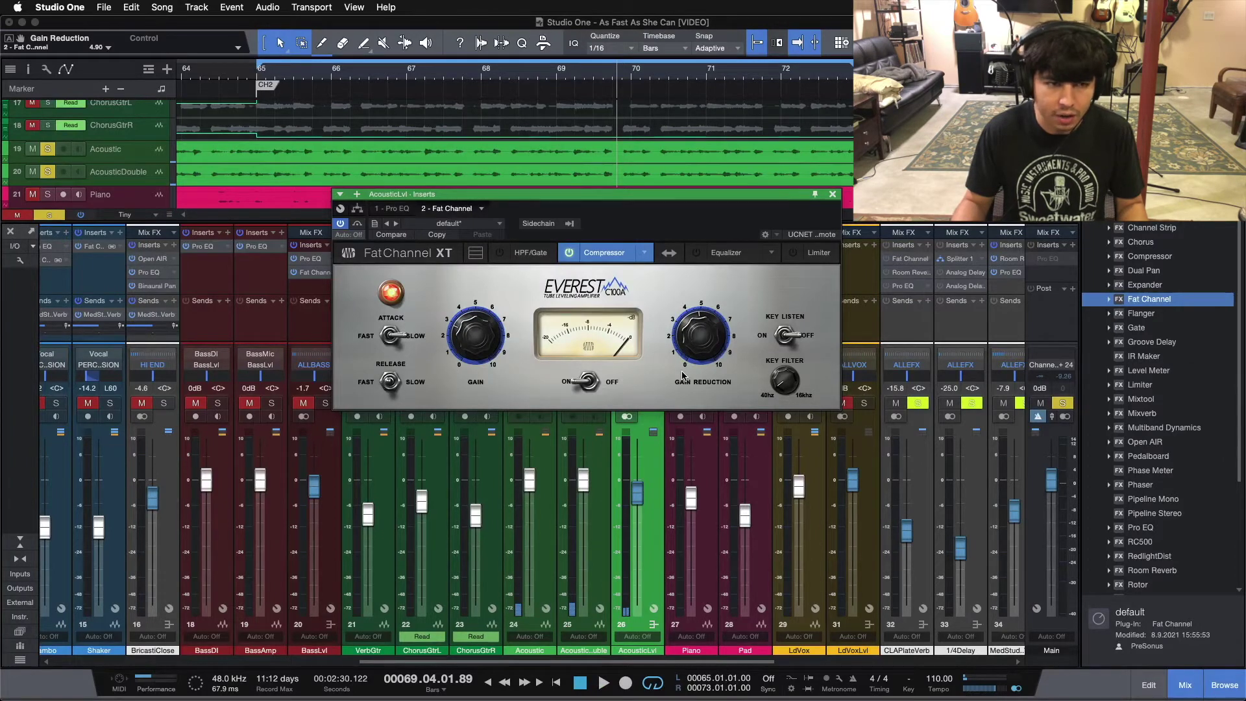
pyautogui.press('KP_1')
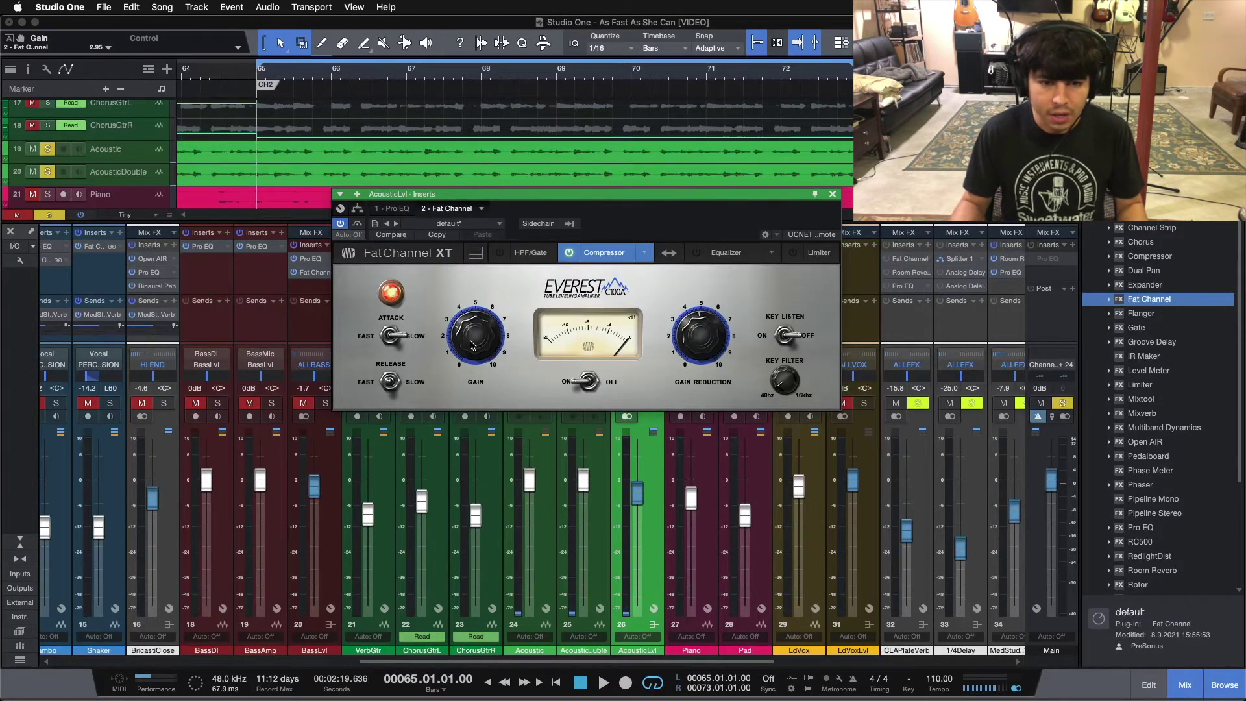
pyautogui.press('space')
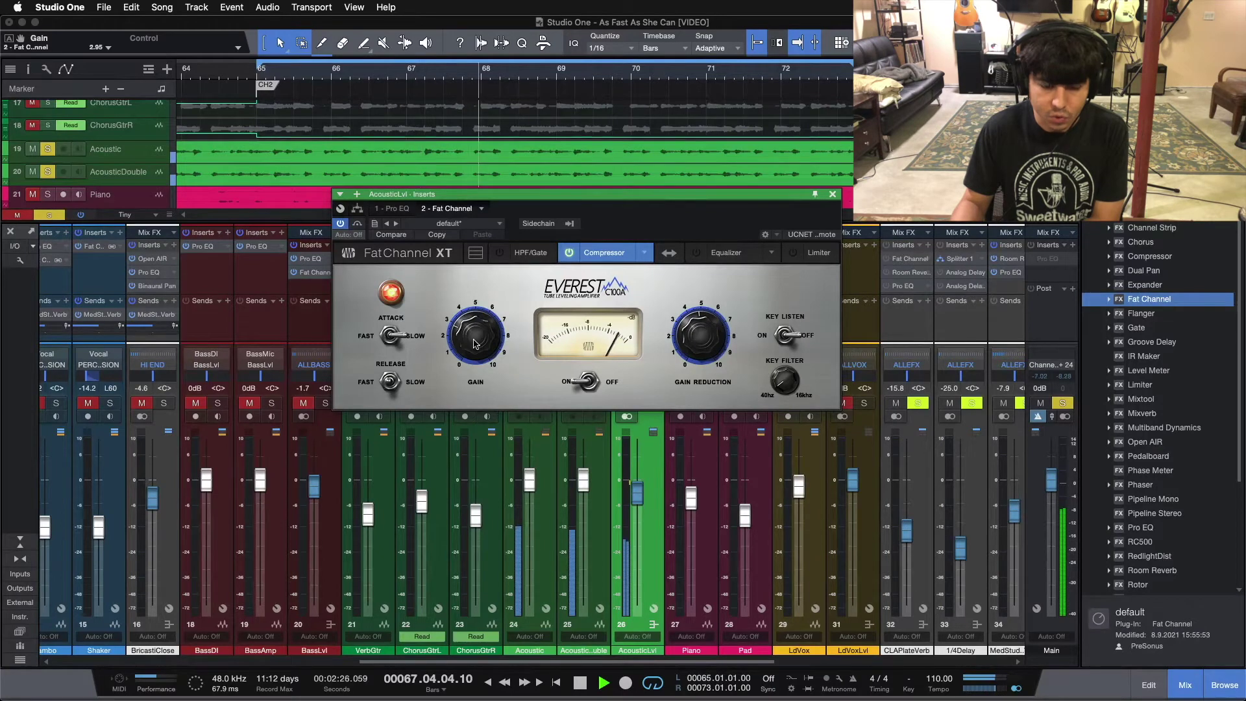
pyautogui.scroll(1, 474, 344)
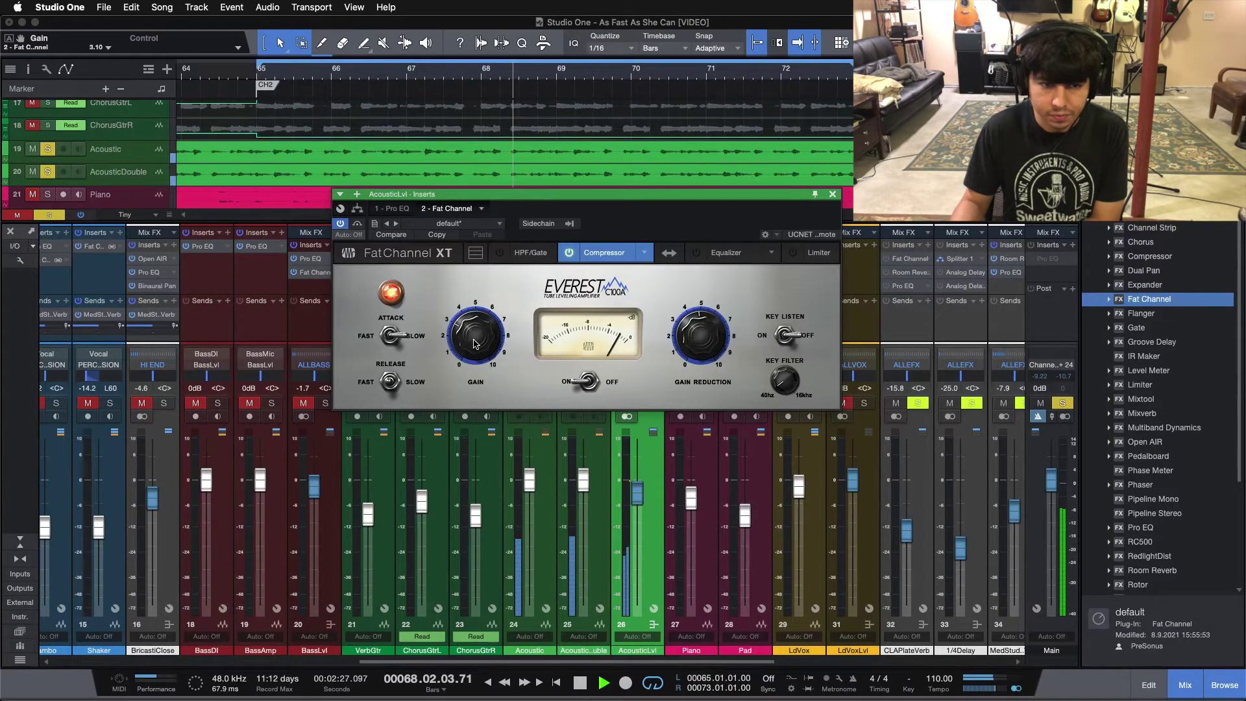
pyautogui.click(341, 224)
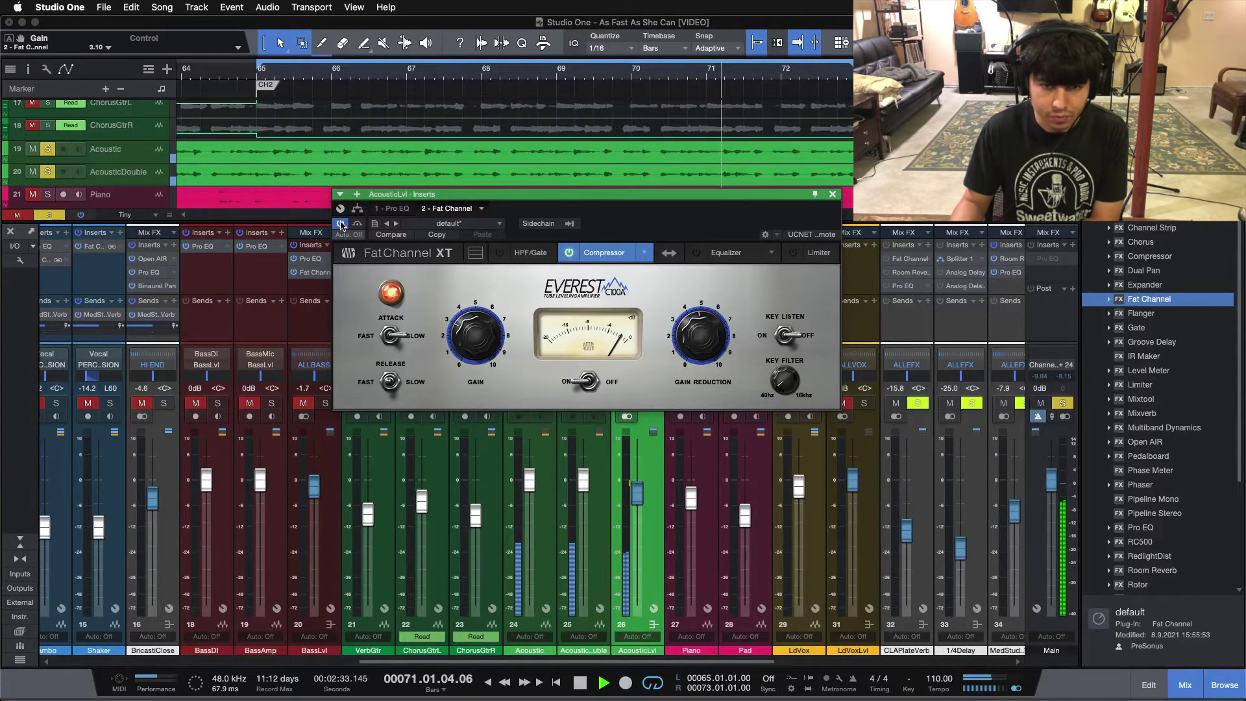
# Set the Everest compressor gain to 3.20 and close the Fat Channel window
pyautogui.moveTo(699, 229); pyautogui.dragTo(972, 252)
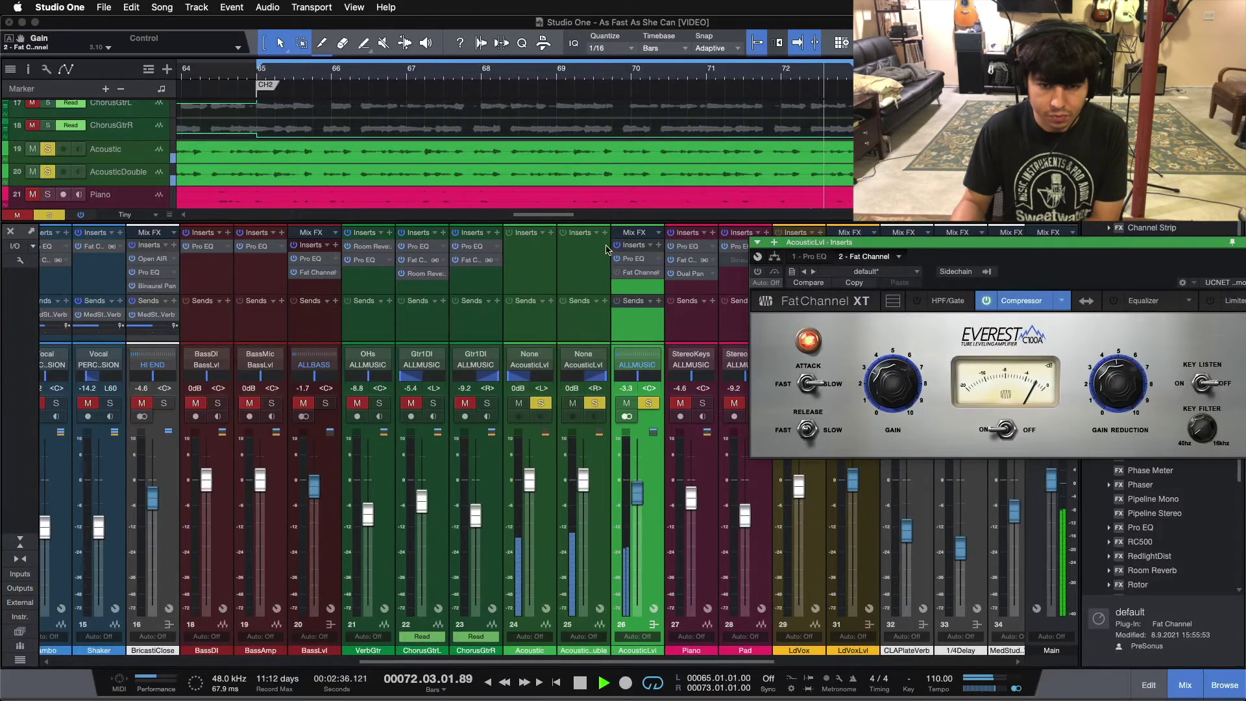
pyautogui.click(619, 248)
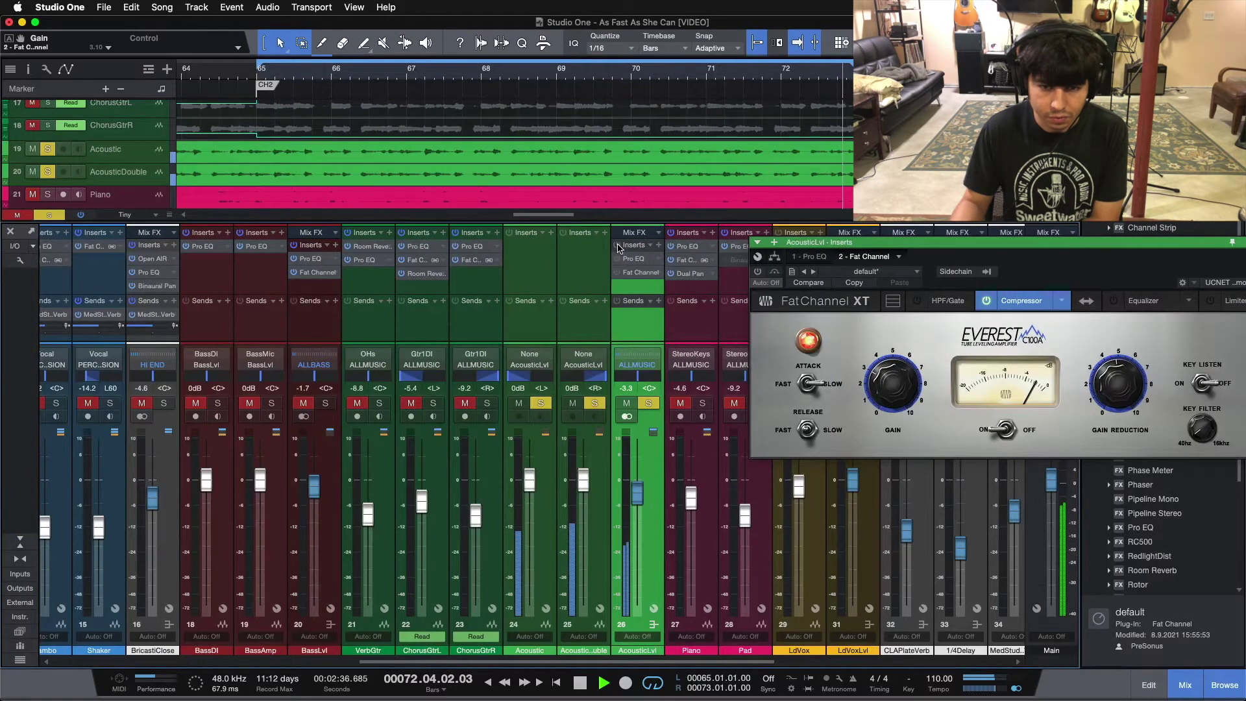
pyautogui.moveTo(889, 389); pyautogui.dragTo(890, 386)
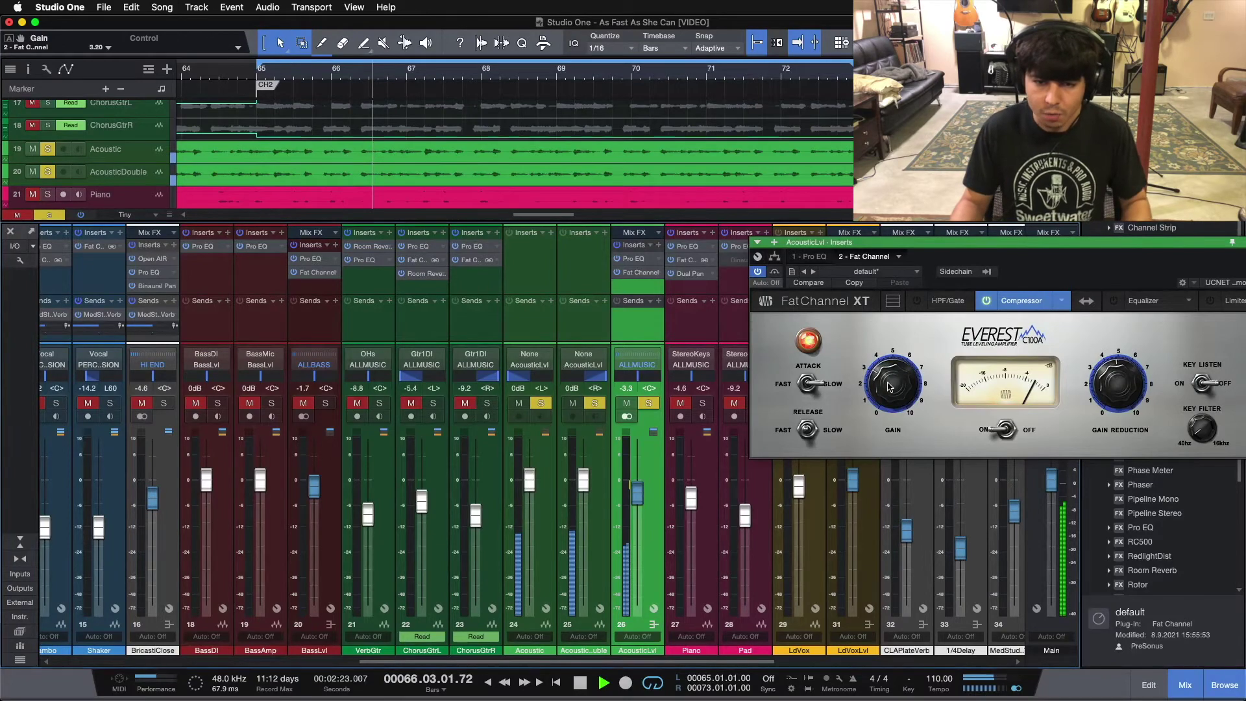
pyautogui.press('space')
pyautogui.moveTo(844, 242); pyautogui.dragTo(441, 280)
pyautogui.click(848, 280)
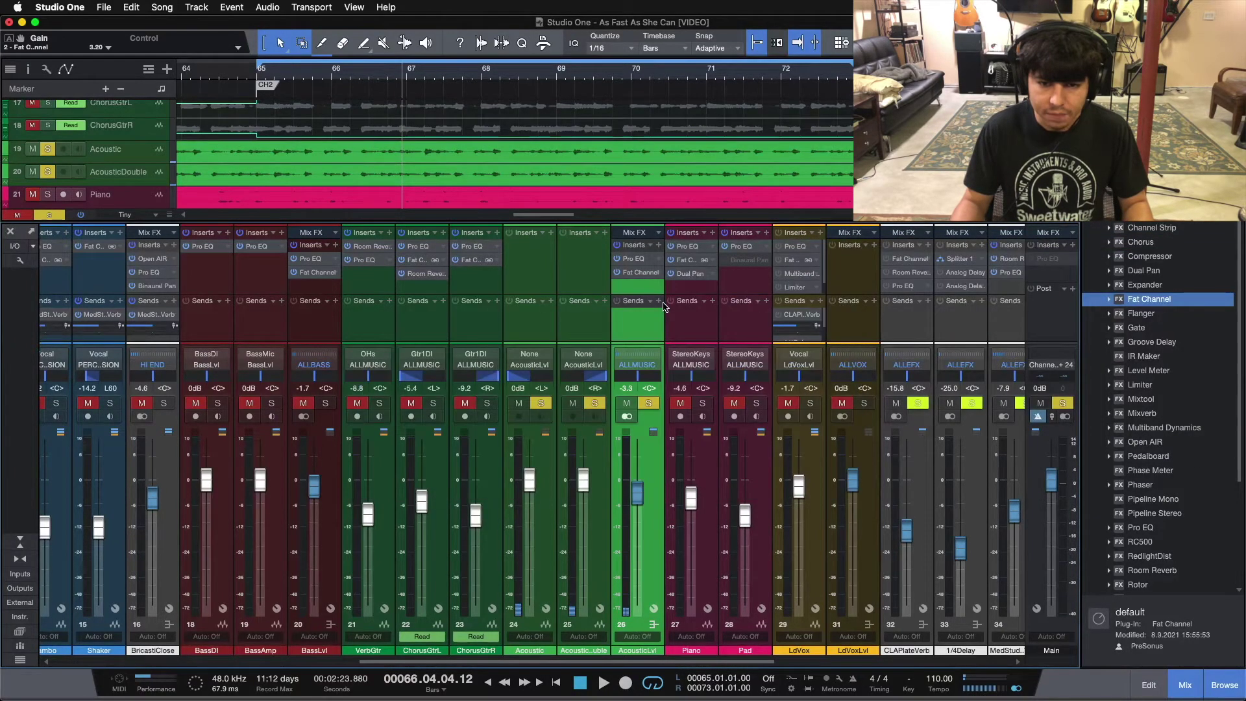
# A/B the Everest compressor with its bypass button during playback, leaving it active
pyautogui.click(631, 273)
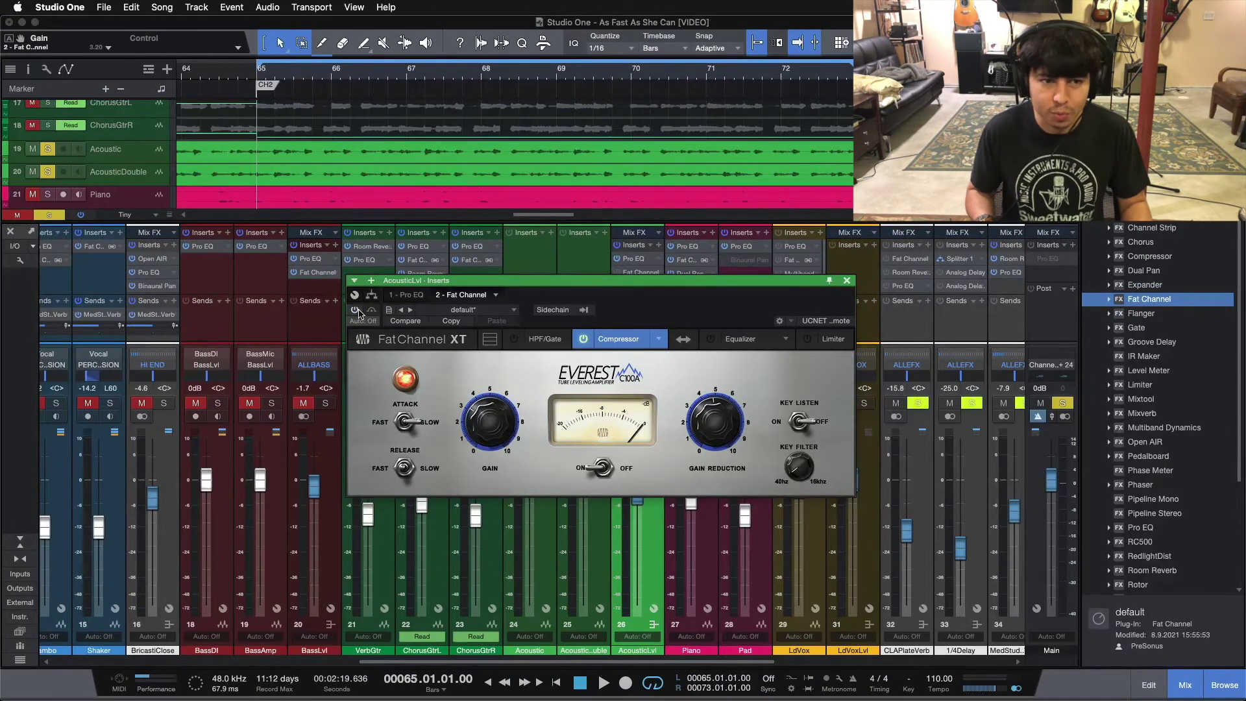
pyautogui.press('space')
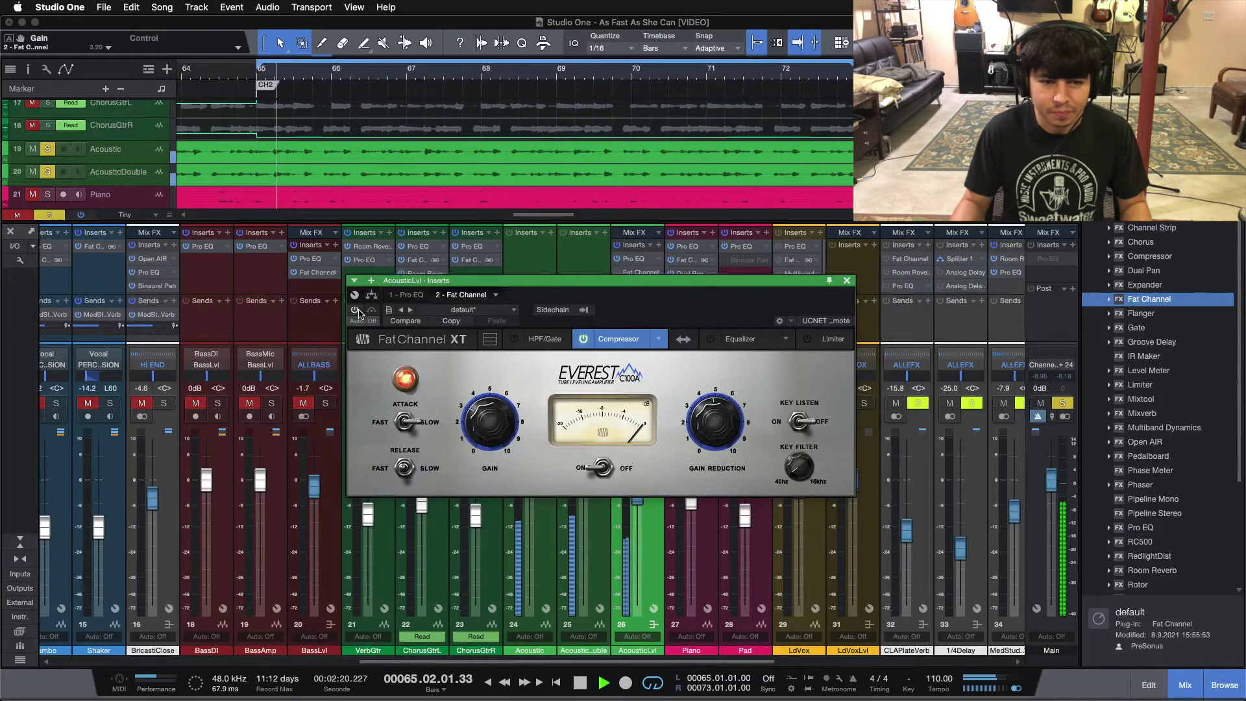
pyautogui.click(359, 314)
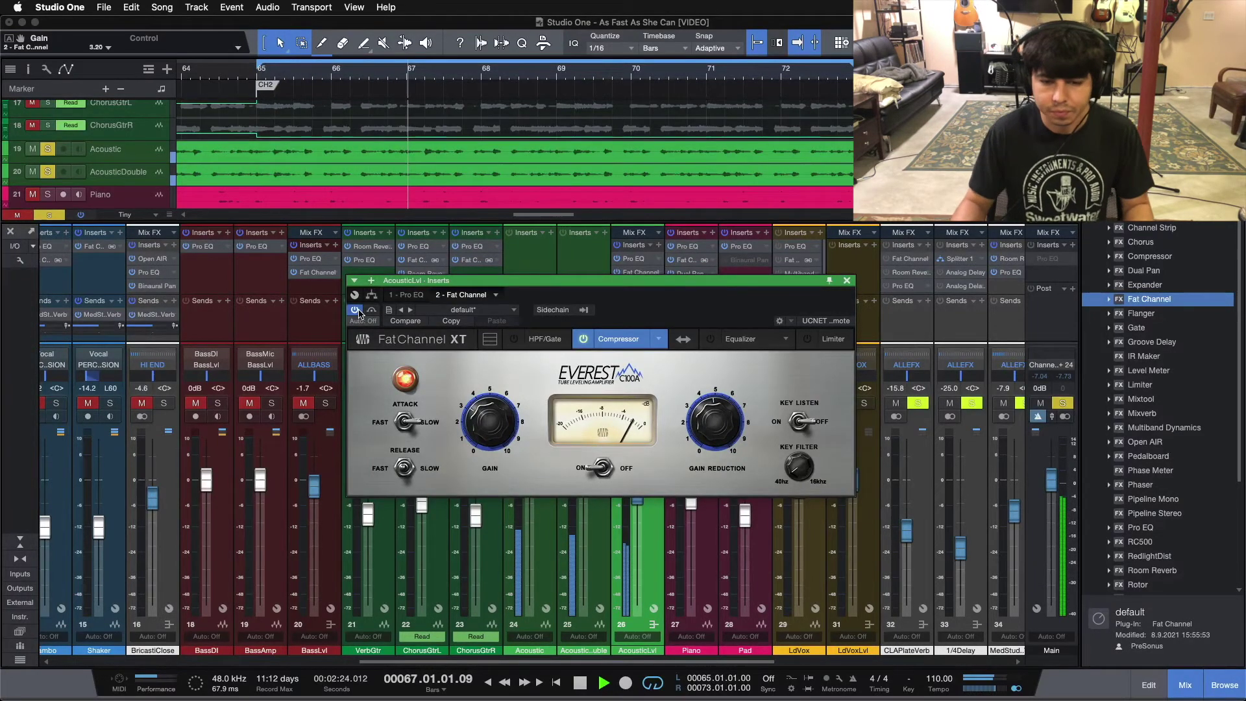
pyautogui.click(359, 314)
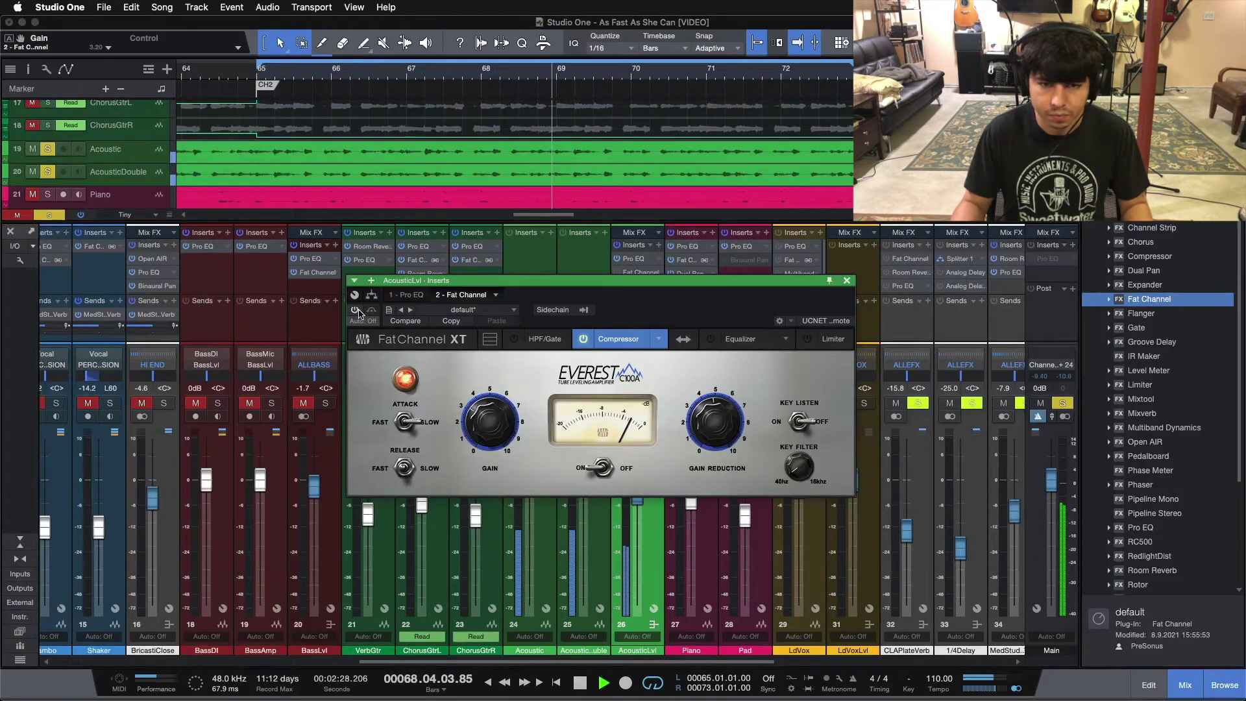
pyautogui.press('space')
pyautogui.click(359, 314)
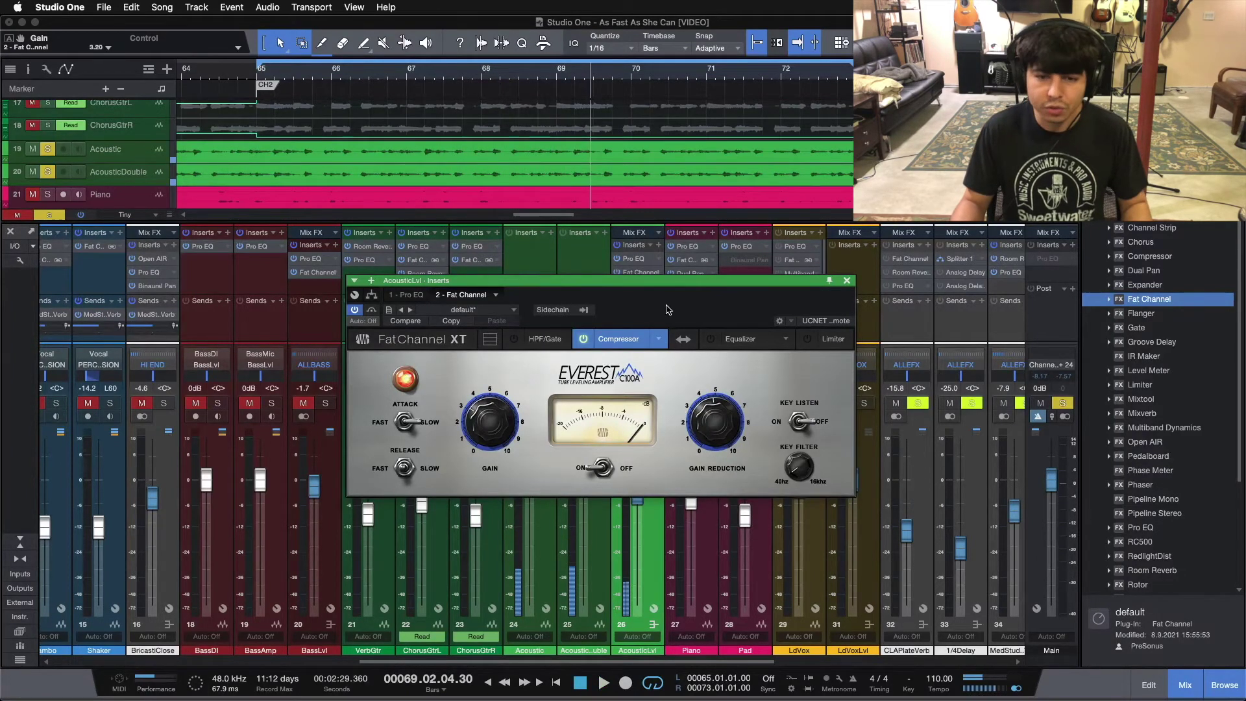
# Check the Pro EQ settings, return to Fat Channel, audition from bar 65, then close it
pyautogui.click(645, 263)
pyautogui.click(645, 263)
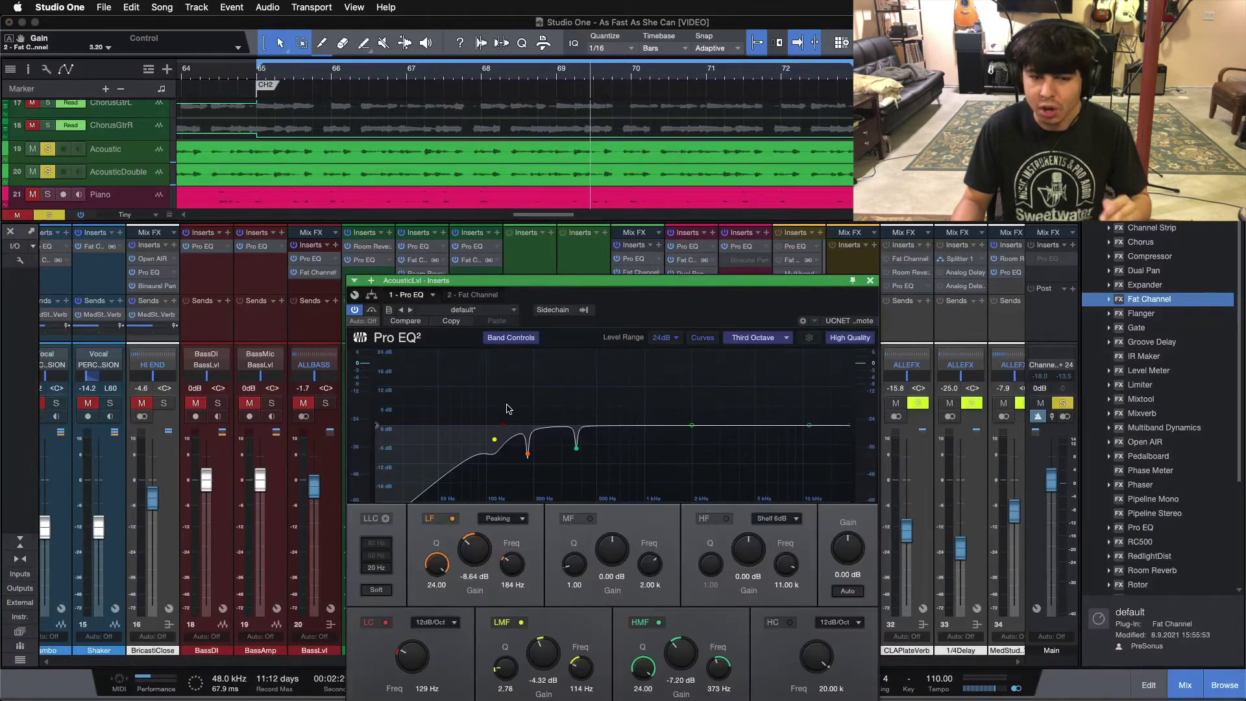
pyautogui.click(477, 295)
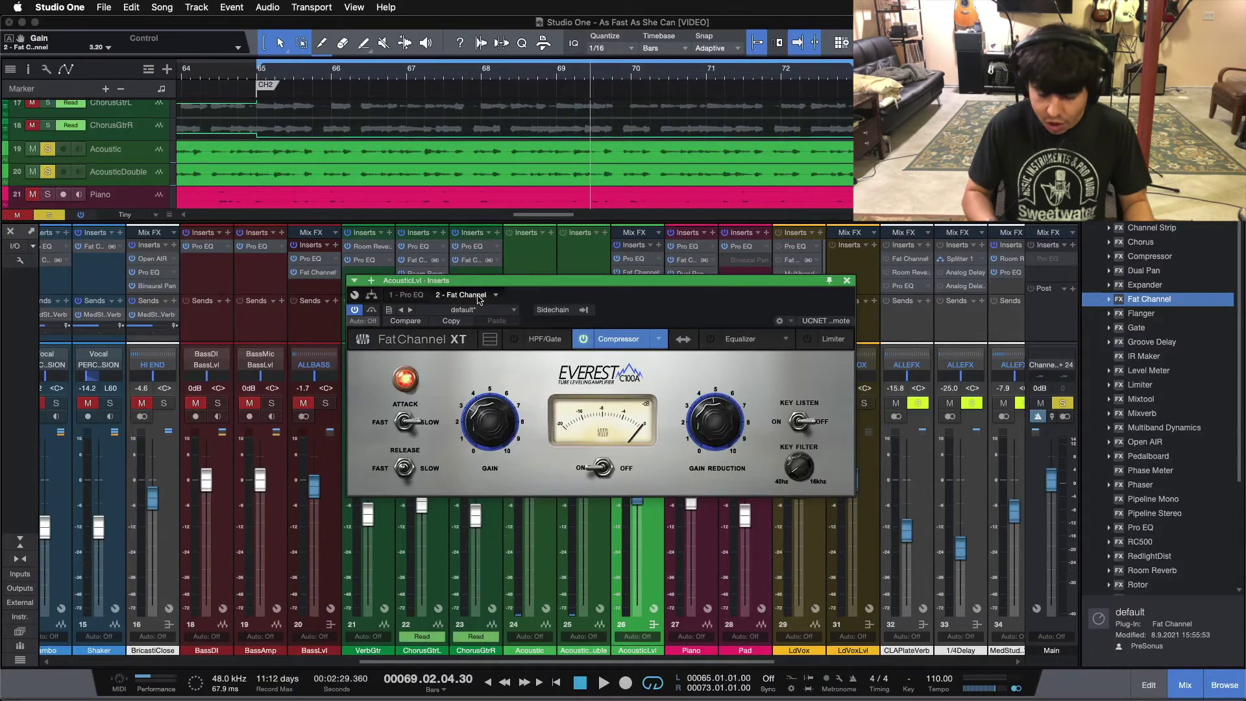
pyautogui.press('space')
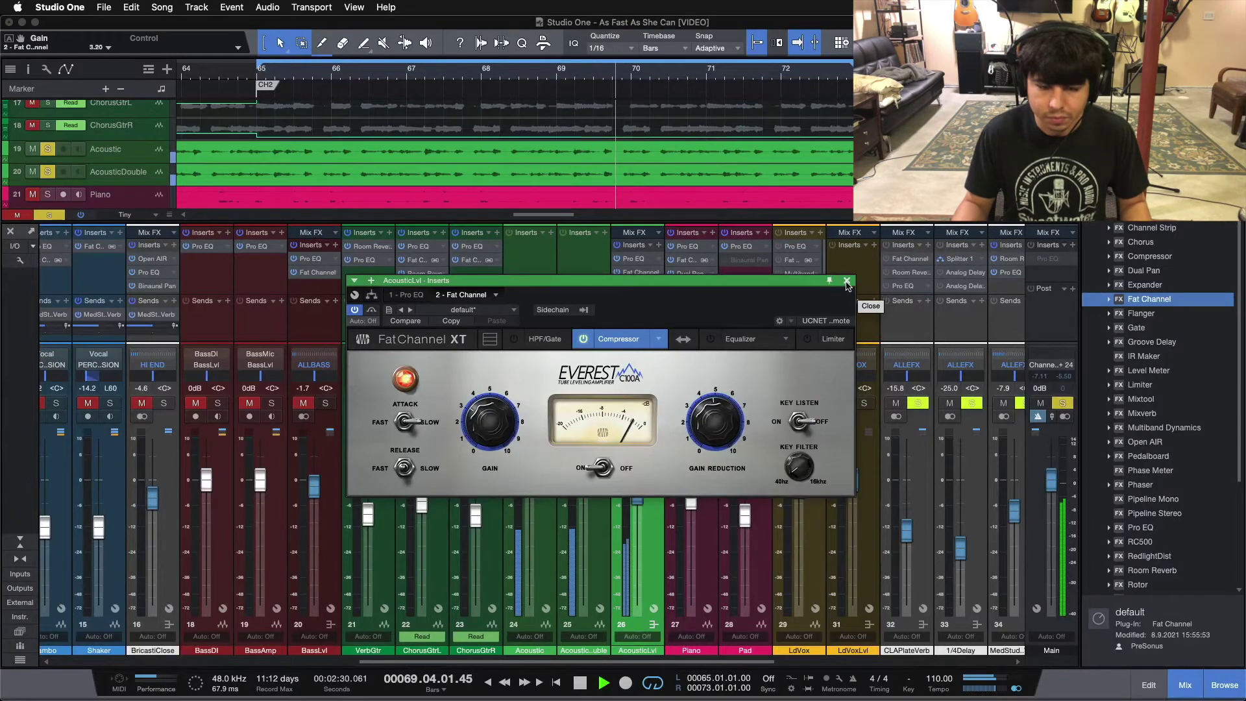
pyautogui.press('space')
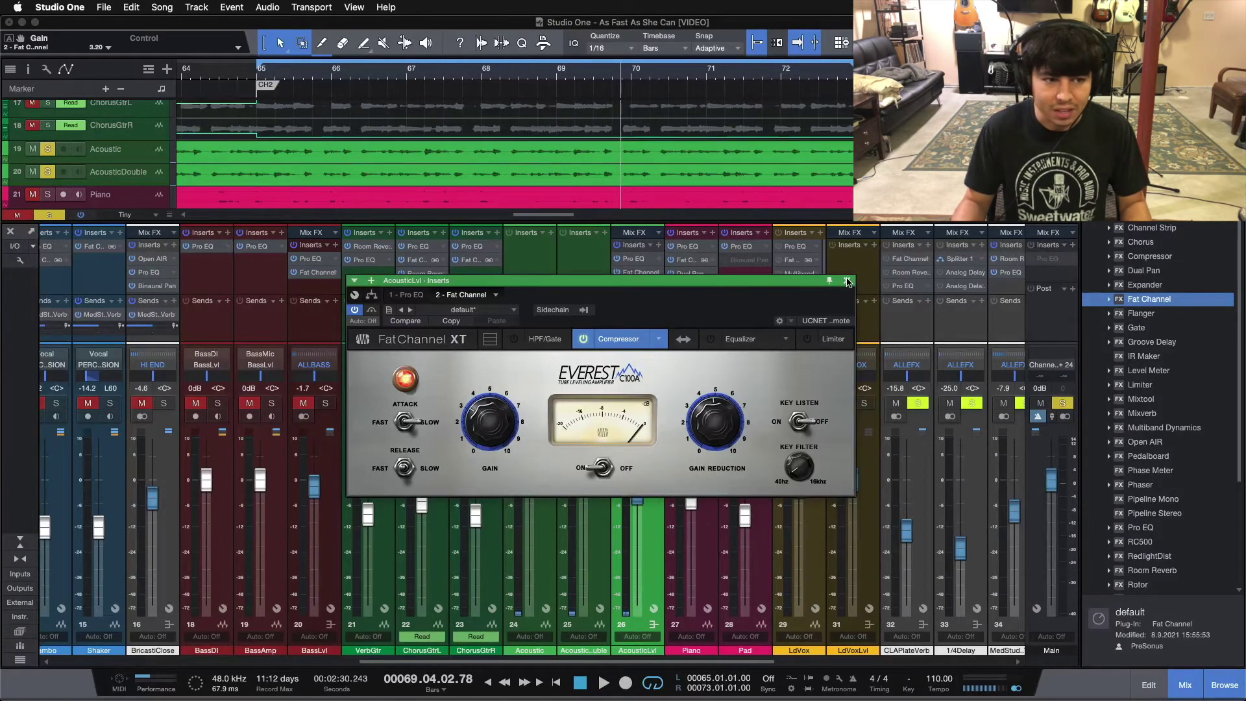
pyautogui.click(847, 281)
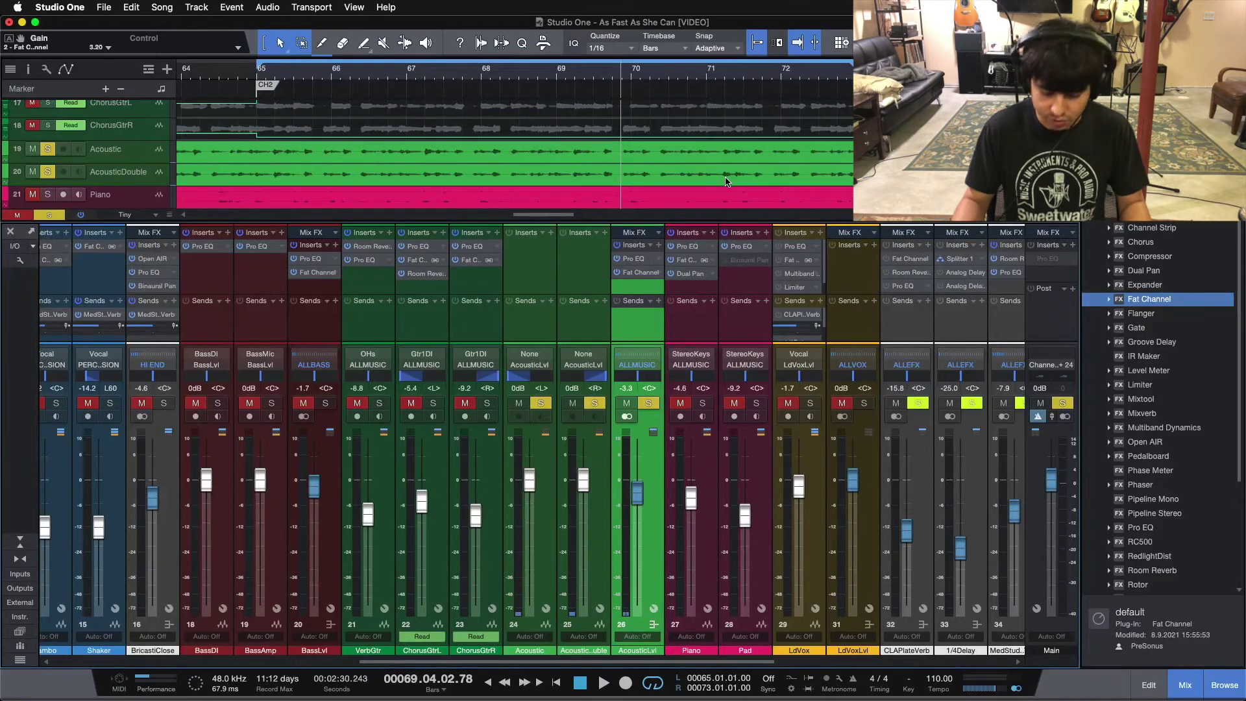
# Clear all solos, play the full mix from bar 65, then open AcousticLvl's Pro EQ higher up
pyautogui.press('KP_1')
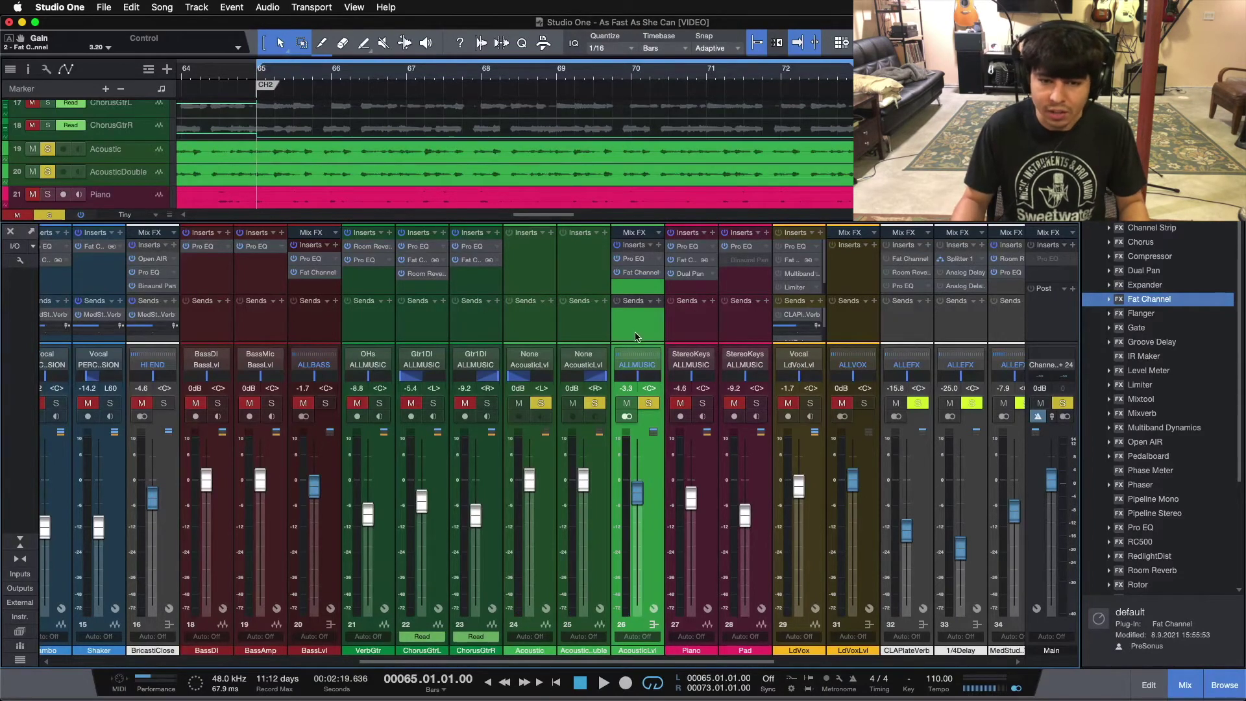
pyautogui.hotkey('shift', 's')
pyautogui.press('space')
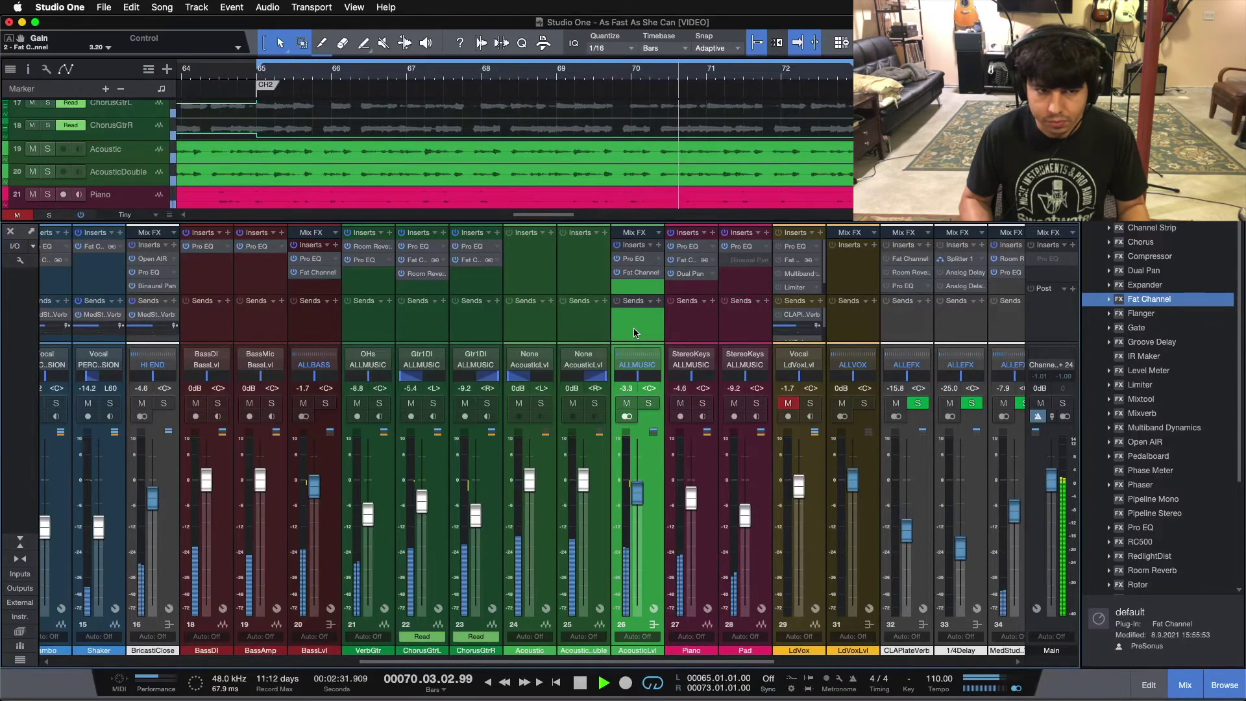
pyautogui.press('space')
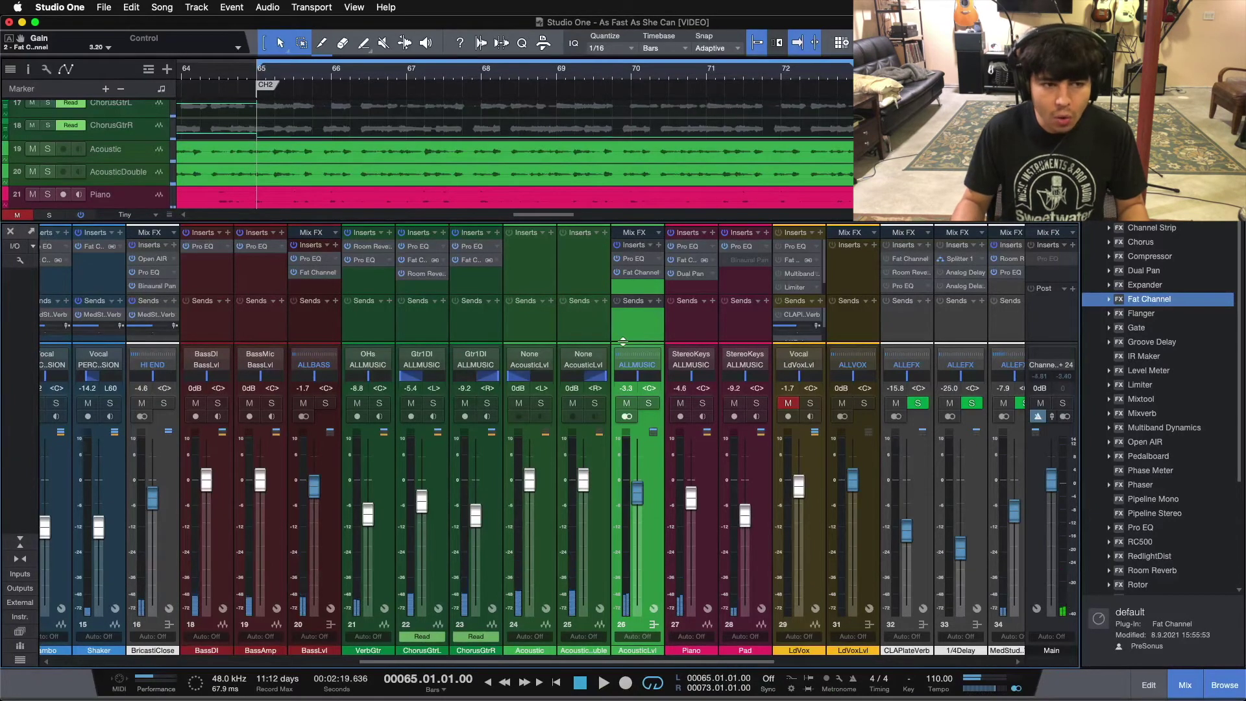
pyautogui.click(642, 265)
pyautogui.moveTo(713, 353); pyautogui.dragTo(634, 226)
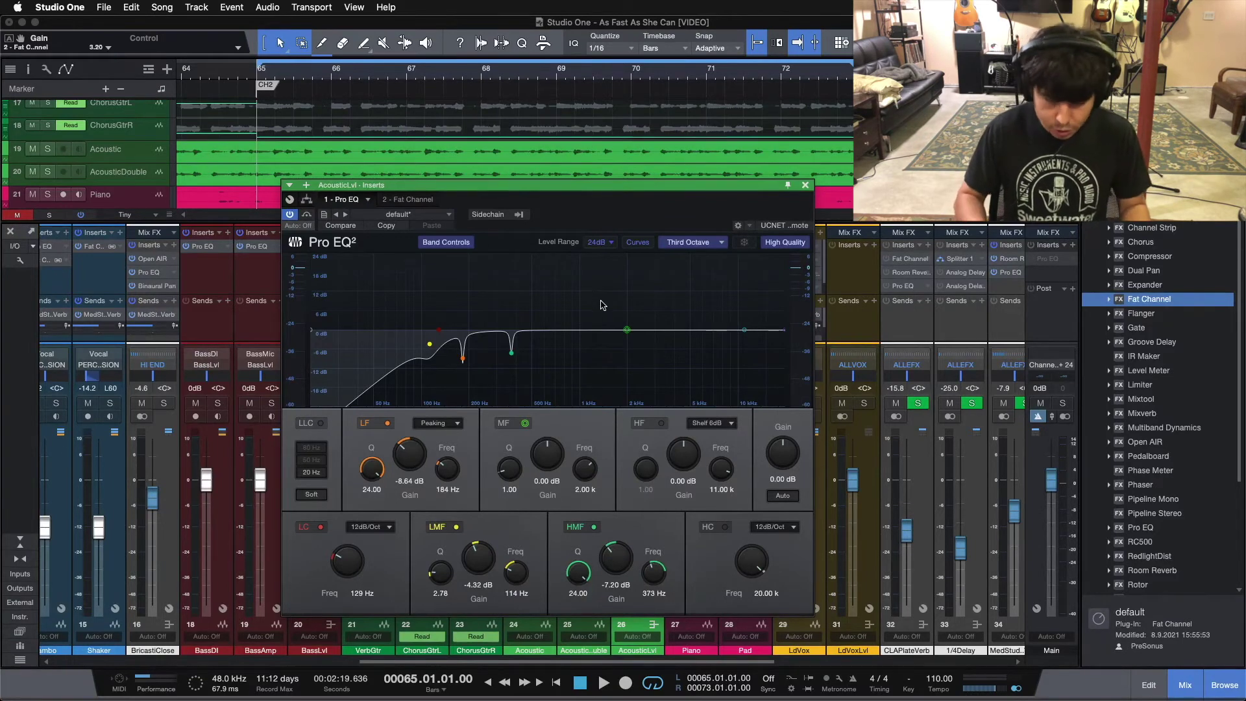
# Raise the MF band into a boost and sweep it up to about 7 kHz while auditioning
pyautogui.press('space')
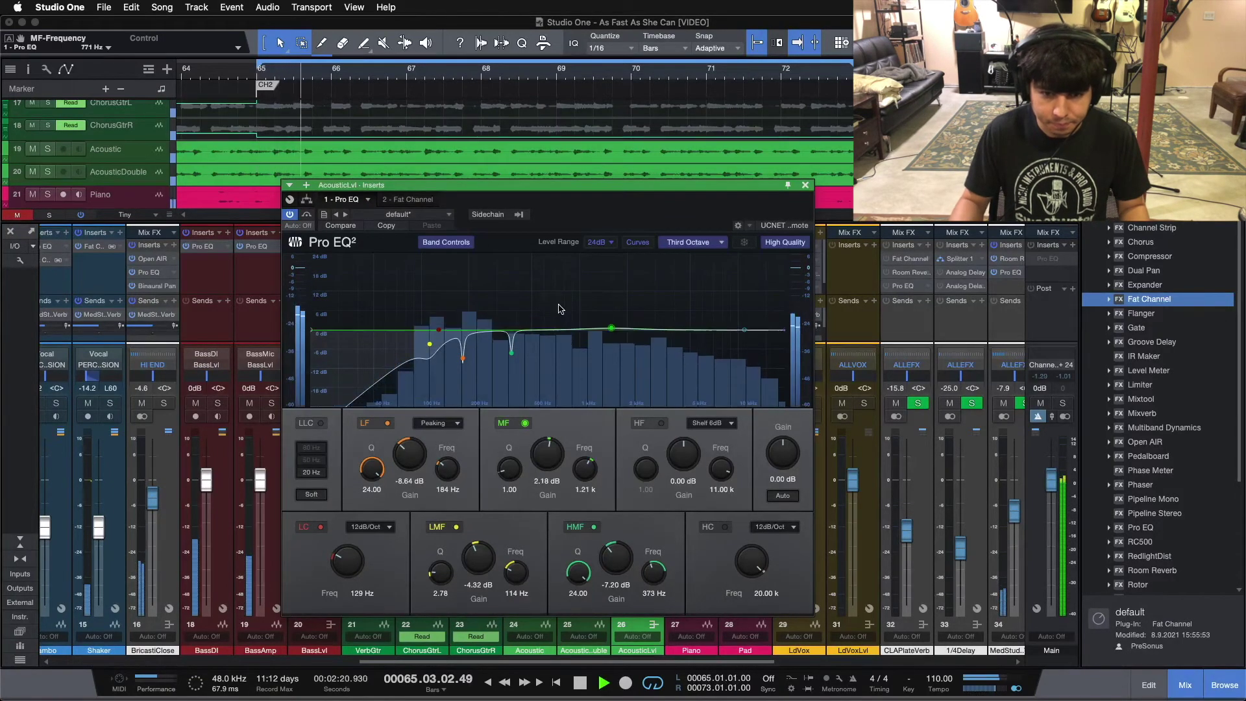
pyautogui.moveTo(627, 330); pyautogui.dragTo(609, 300)
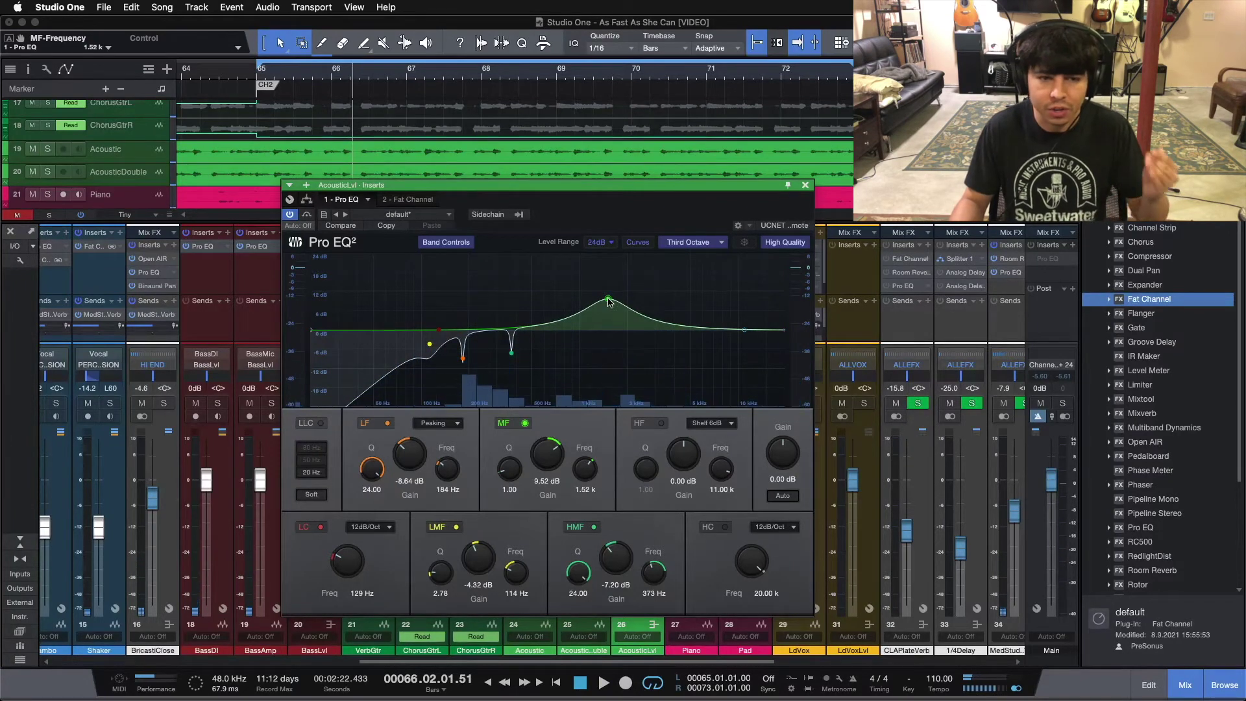
pyautogui.moveTo(609, 300); pyautogui.dragTo(715, 280)
pyautogui.press('space')
pyautogui.press('space')
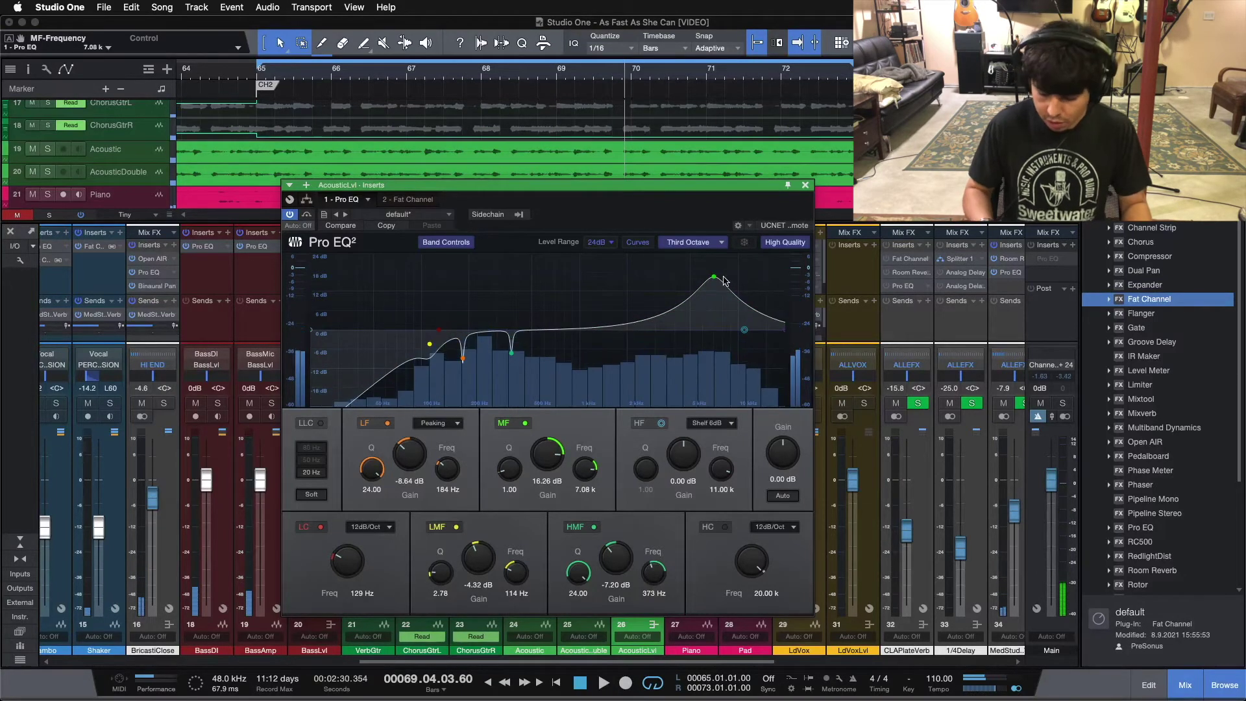
pyautogui.press('KP_0')
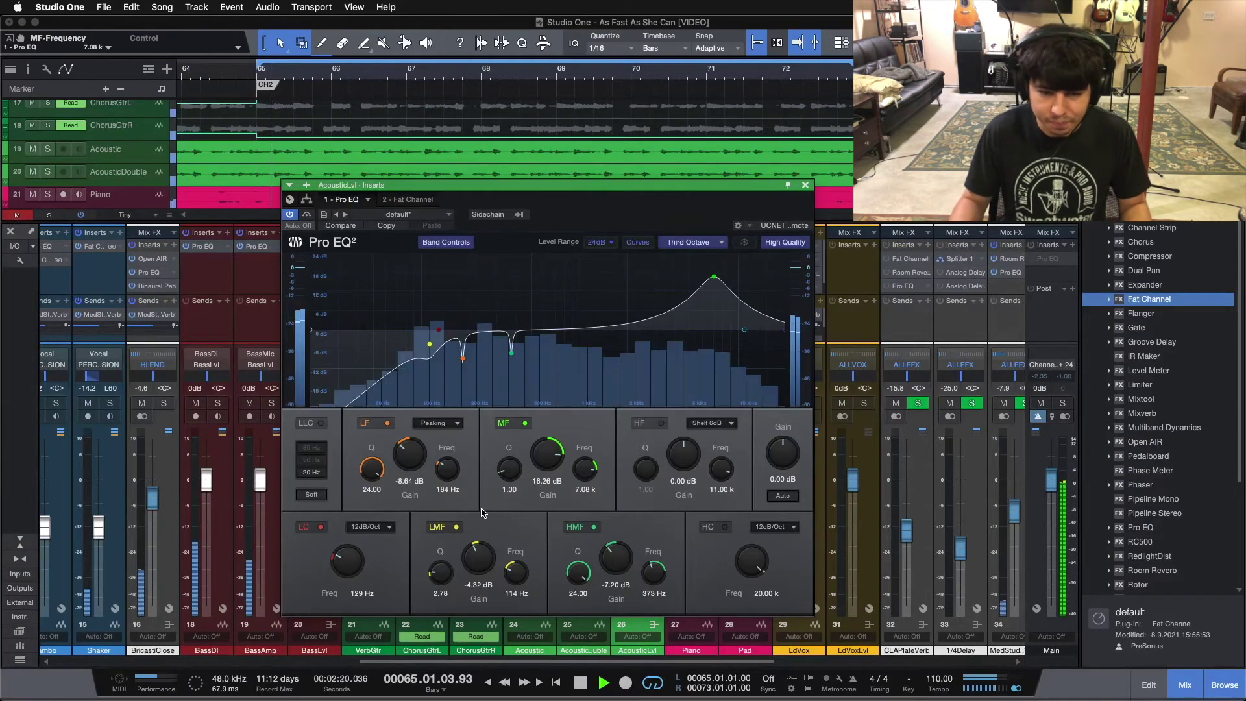
# Bring the MF Q to 0.71 and lower its gain to 4.32 dB while listening
pyautogui.scroll(-1, 541, 461)
pyautogui.scroll(-8, 541, 461)
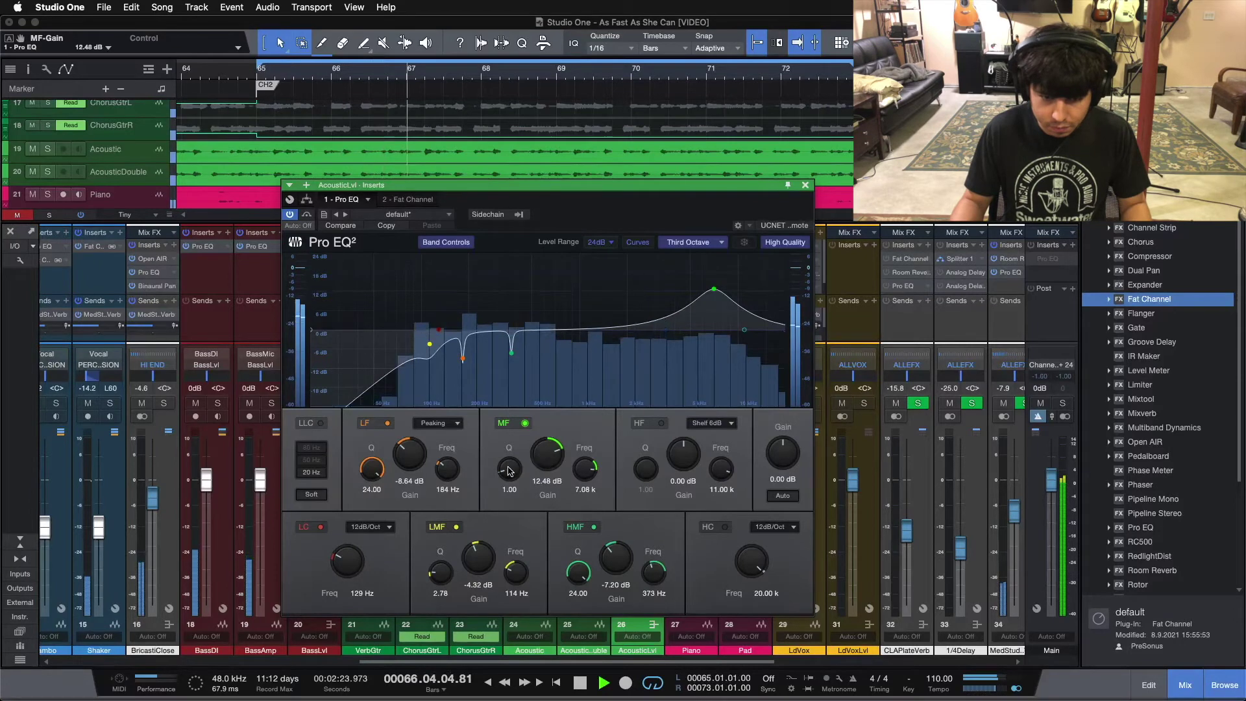
pyautogui.scroll(-3, 509, 472)
pyautogui.scroll(-1, 553, 456)
pyautogui.scroll(-4, 551, 456)
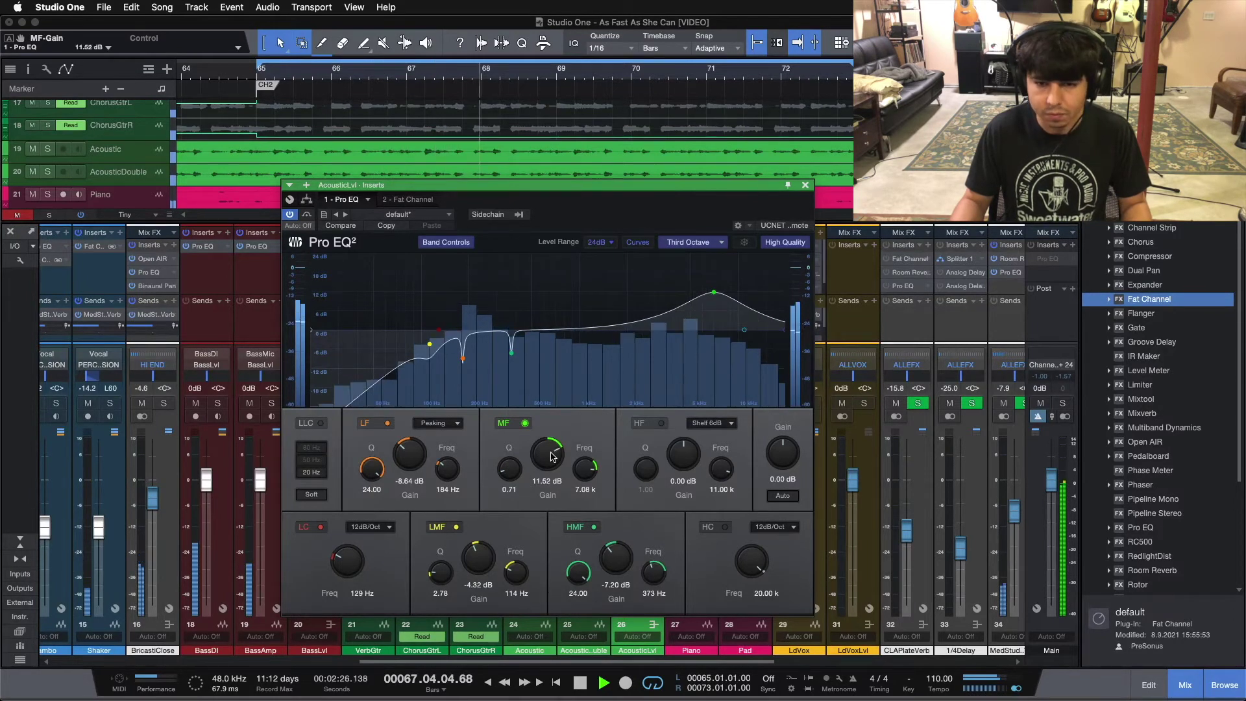
pyautogui.scroll(-1, 551, 457)
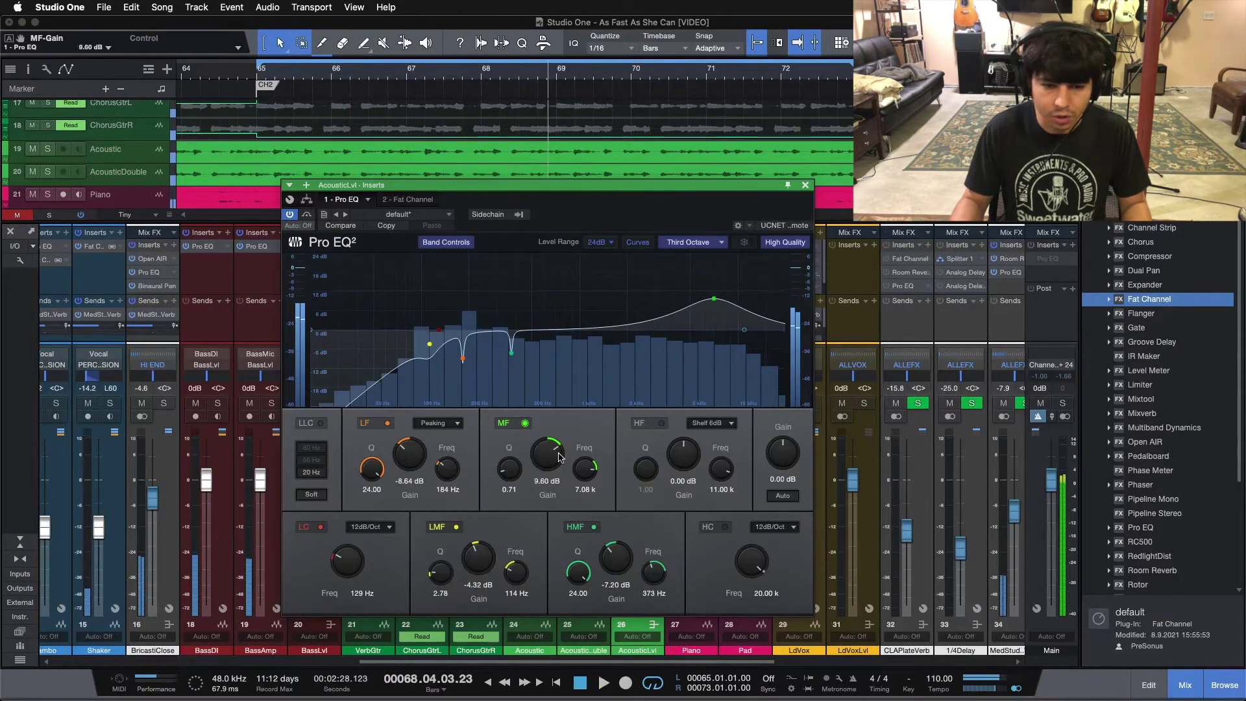
pyautogui.press('space')
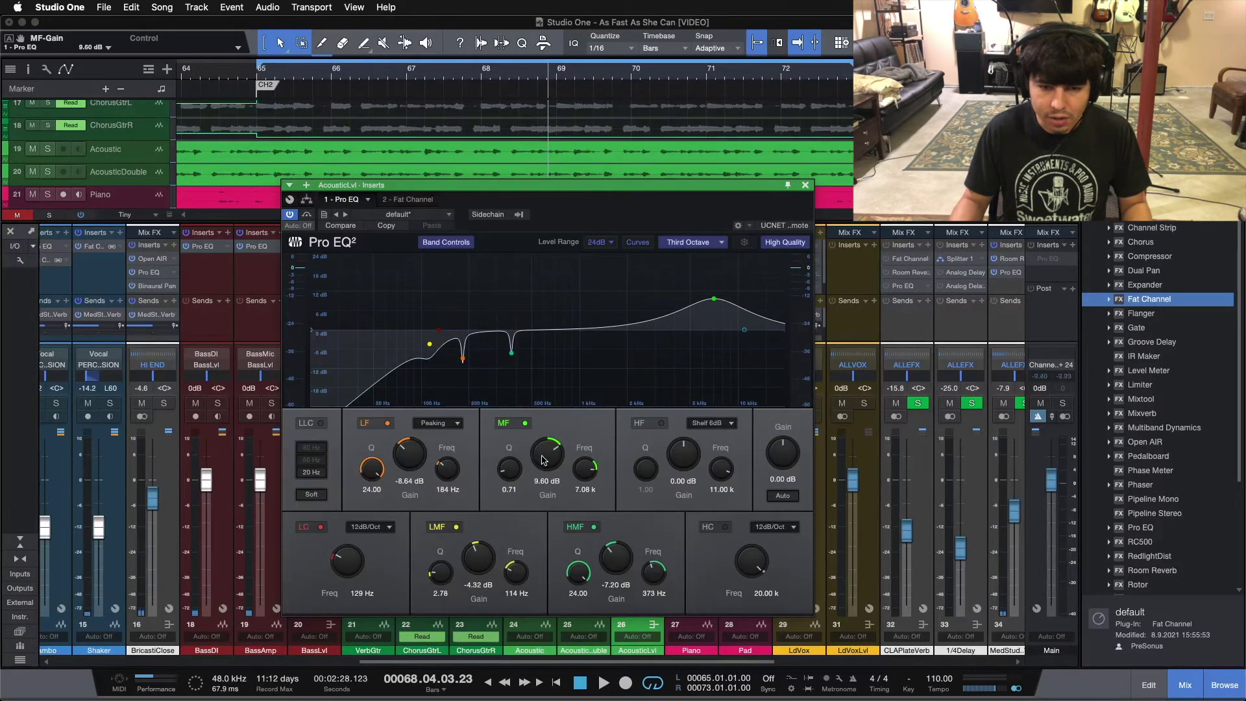
pyautogui.press('space')
pyautogui.scroll(-7, 544, 459)
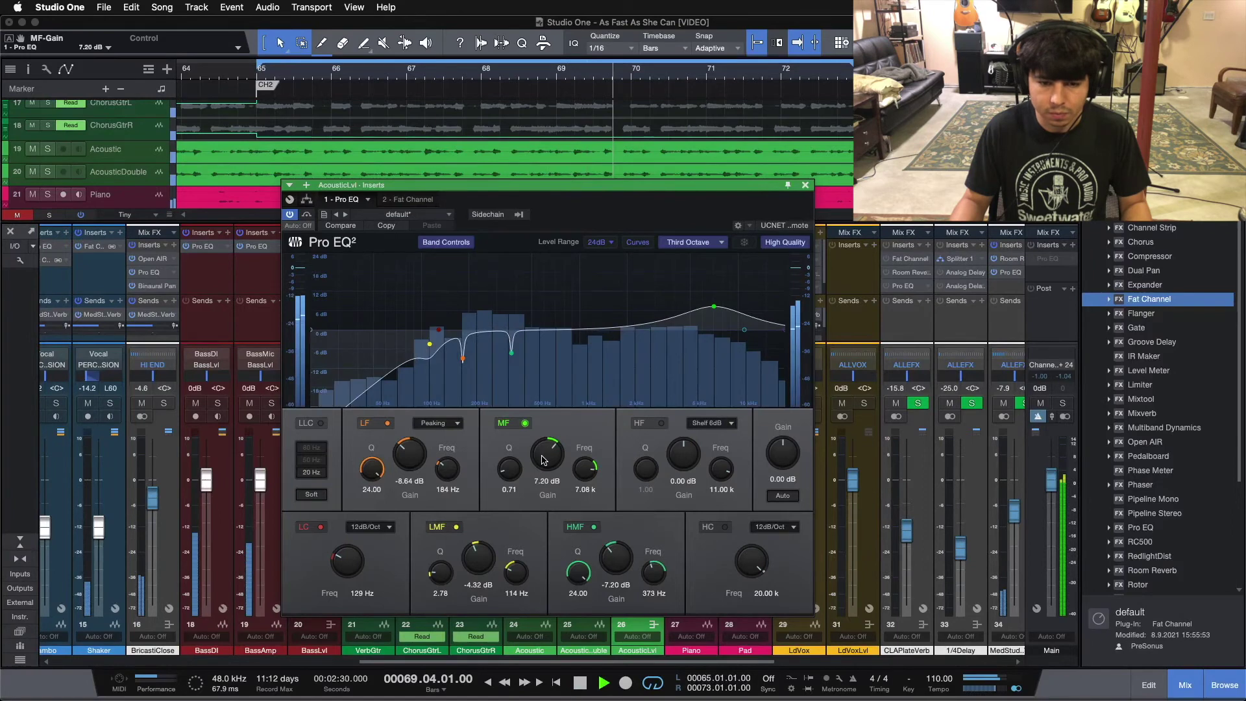
pyautogui.scroll(-1, 544, 459)
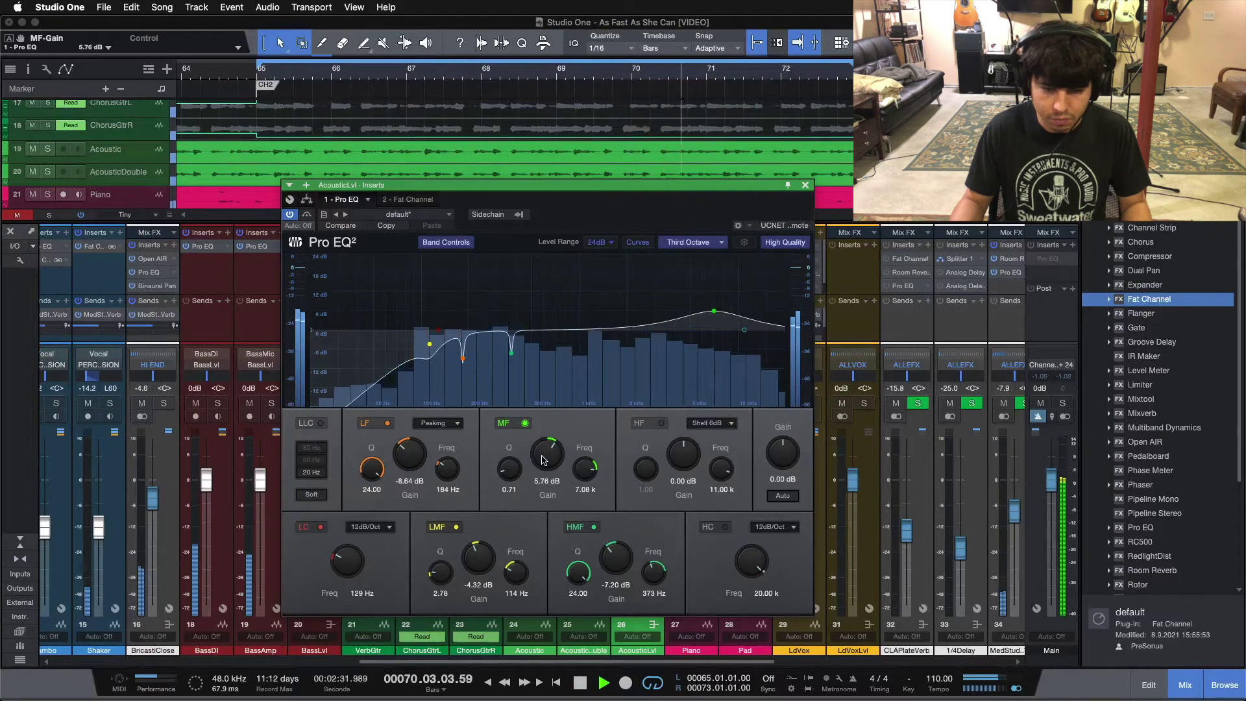
pyautogui.scroll(-2, 544, 459)
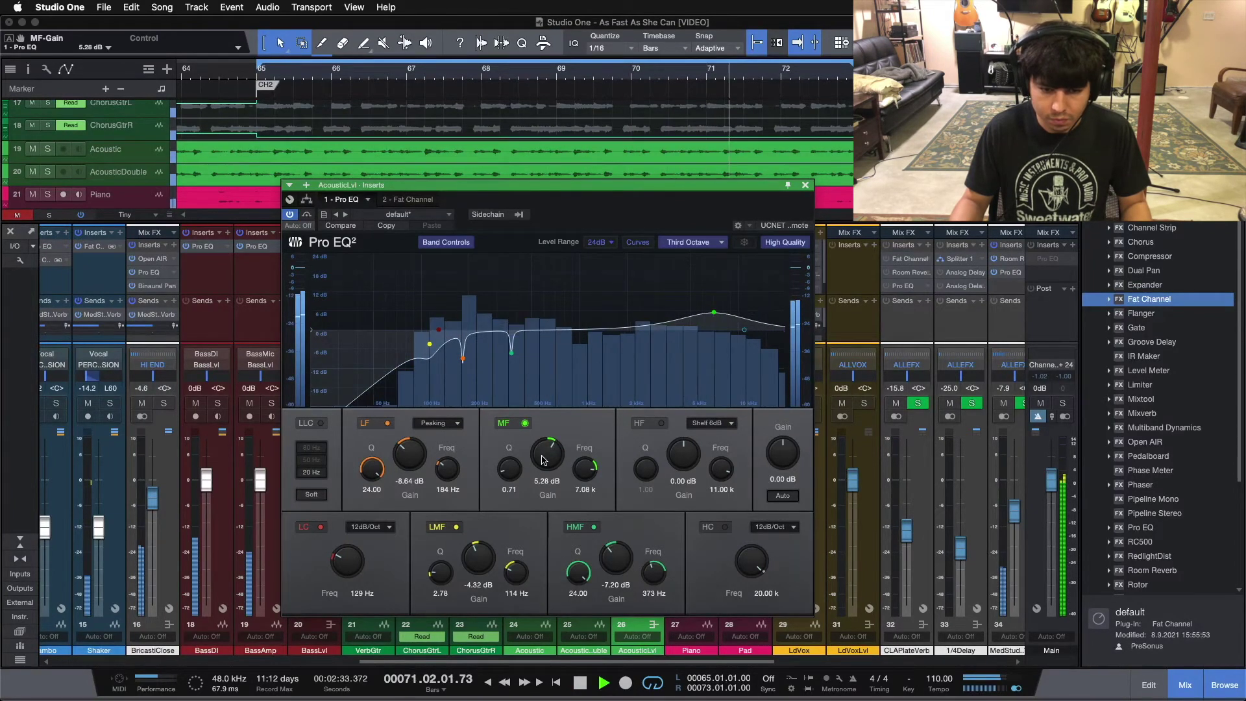
pyautogui.scroll(-1, 544, 460)
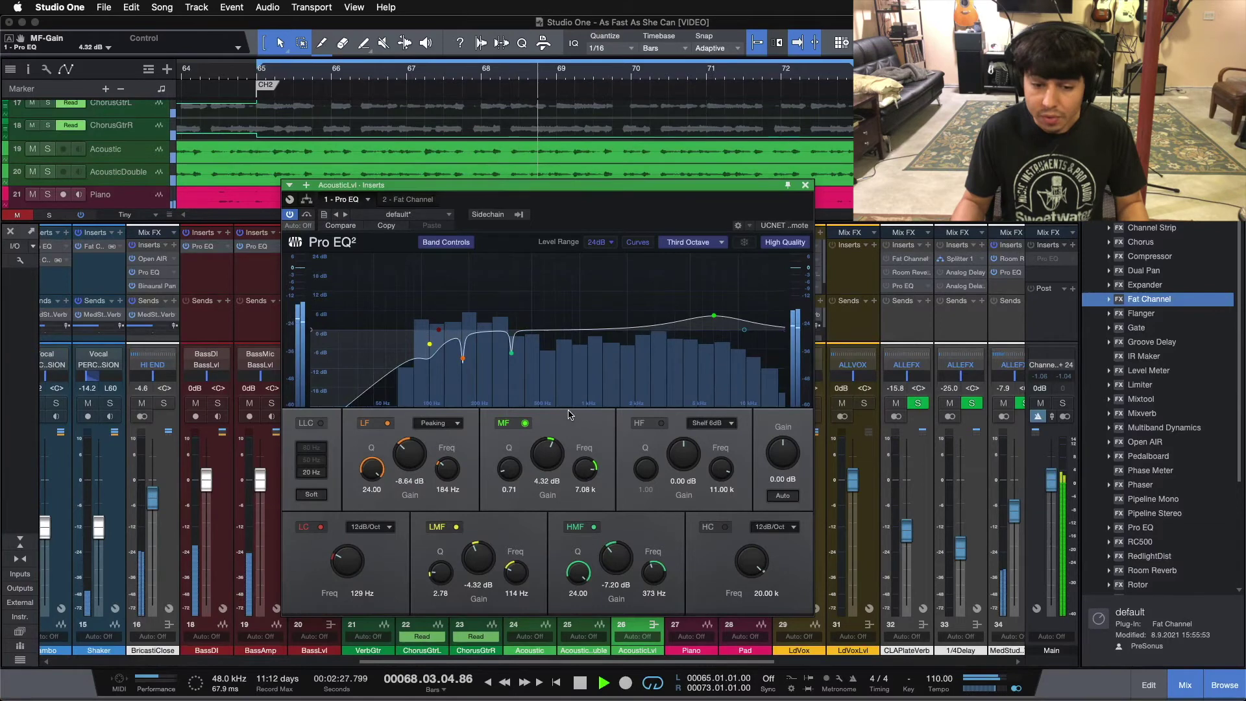
pyautogui.press('space')
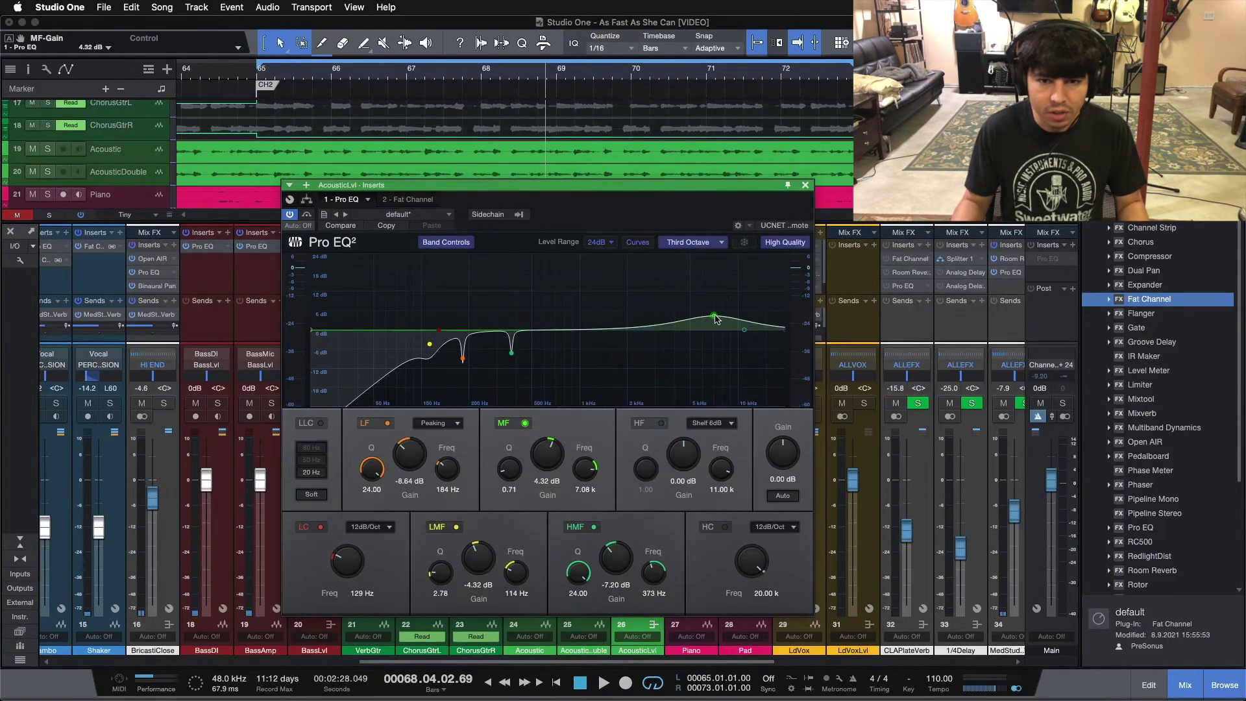
# Enable the HF band as a peak and move it down to about 1.46 kHz
pyautogui.moveTo(644, 224); pyautogui.dragTo(621, 209)
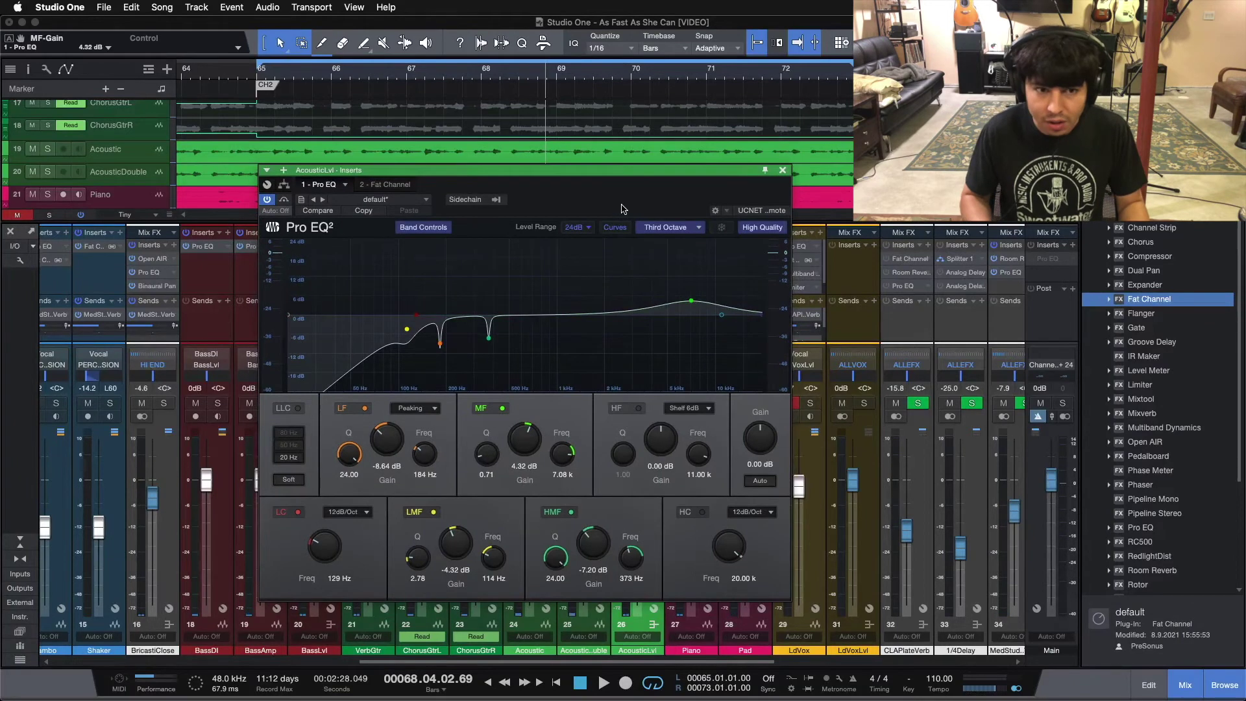
pyautogui.press('KP_1')
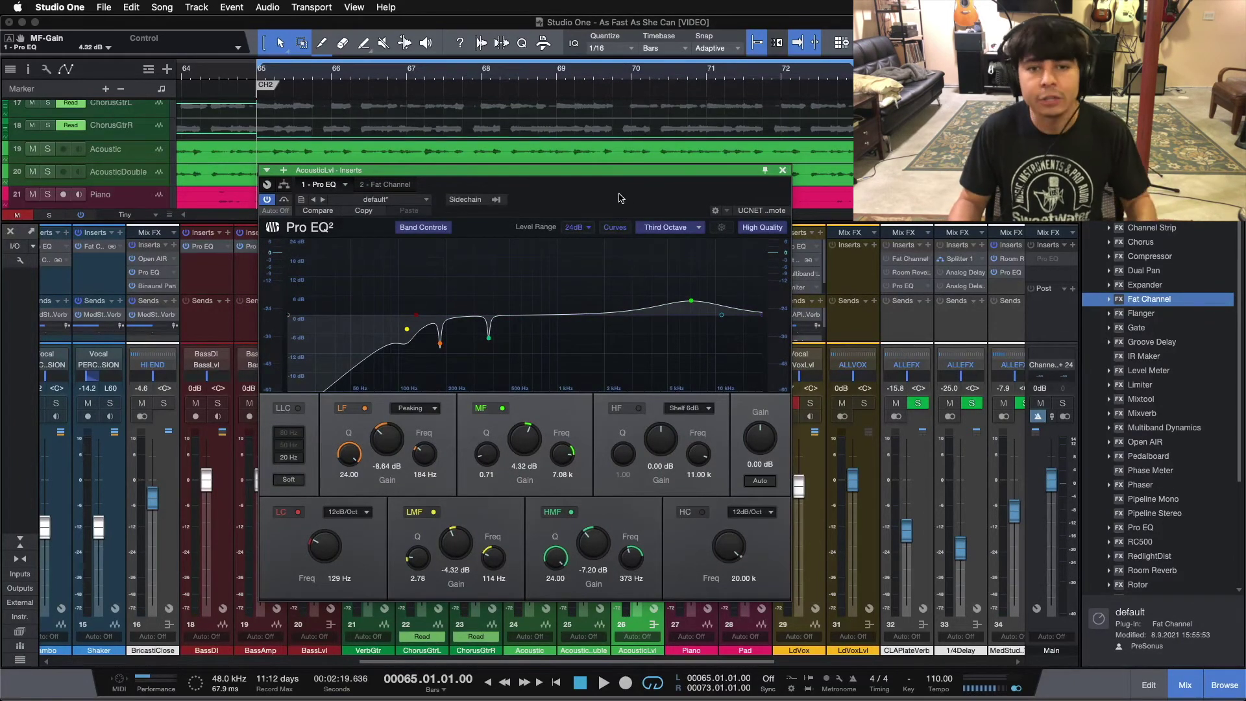
pyautogui.moveTo(620, 198); pyautogui.dragTo(848, 167)
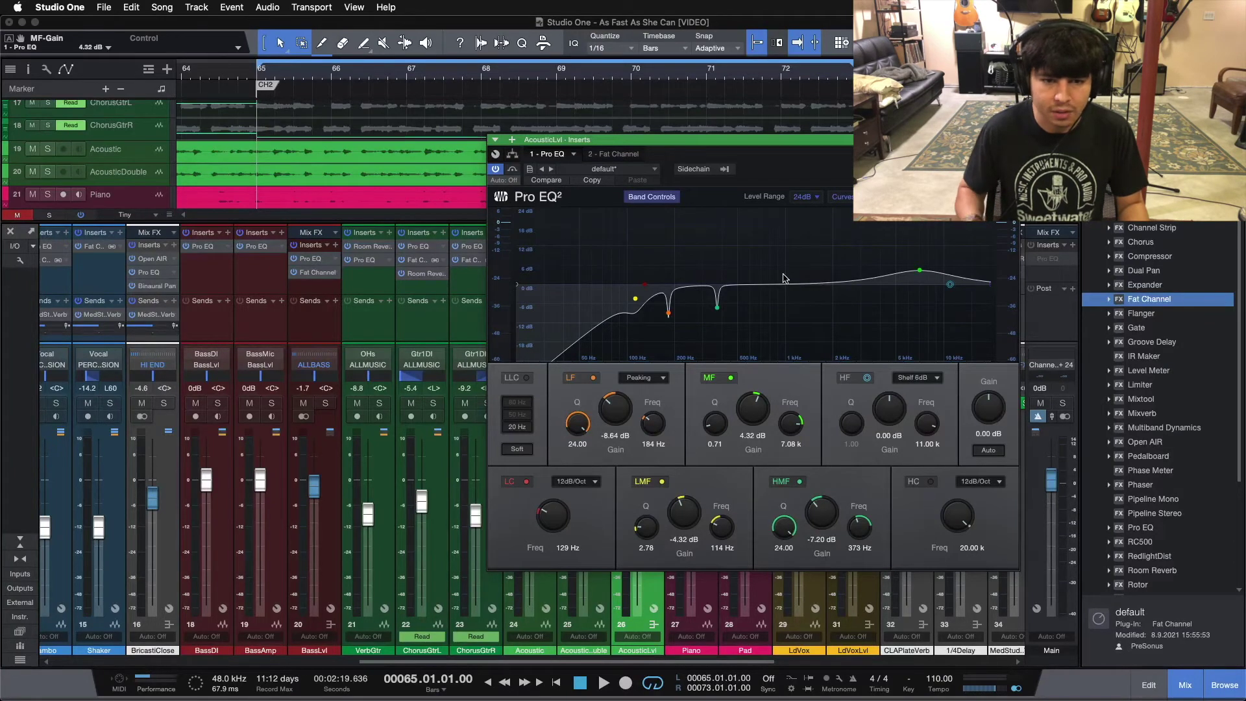
pyautogui.press('space')
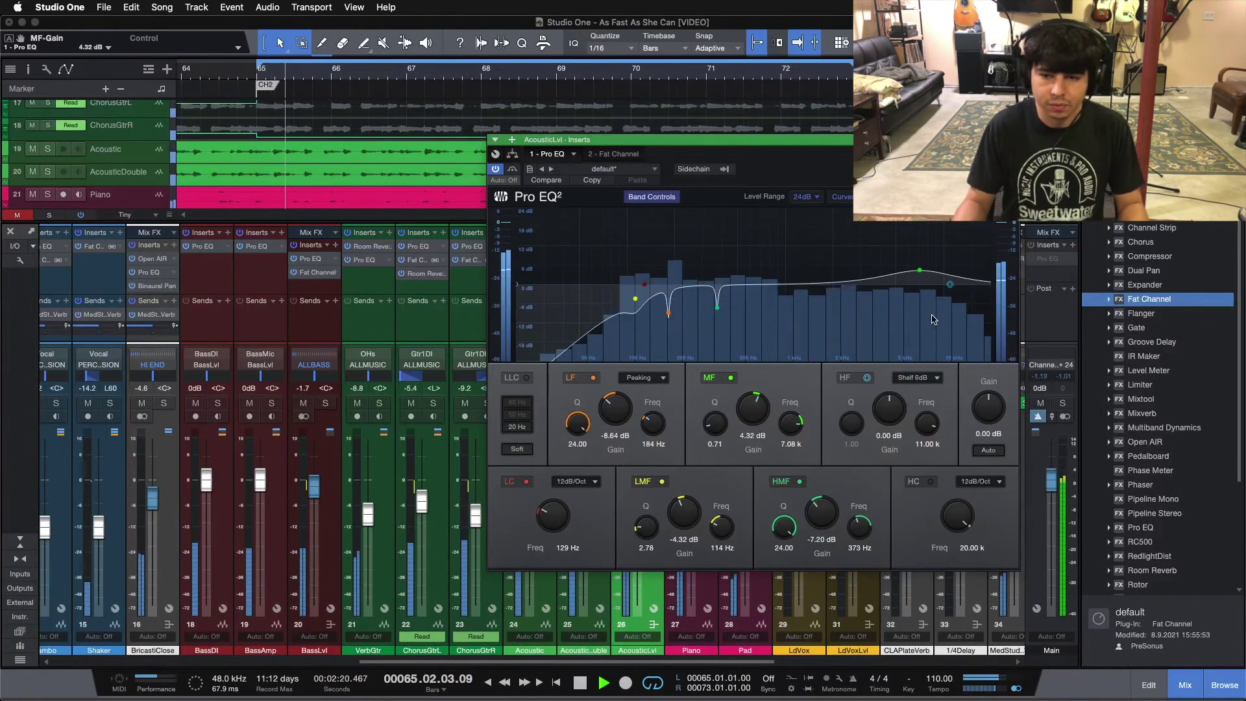
pyautogui.click(913, 384)
pyautogui.click(914, 415)
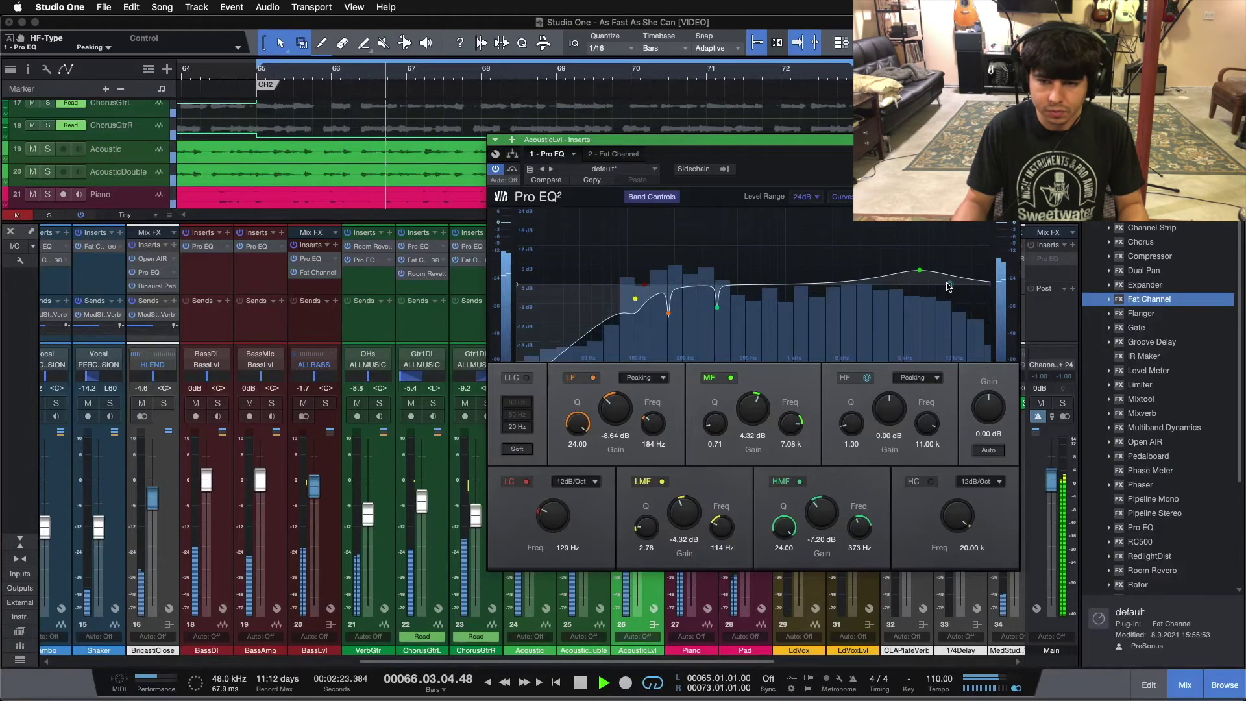
pyautogui.moveTo(950, 283); pyautogui.dragTo(810, 270)
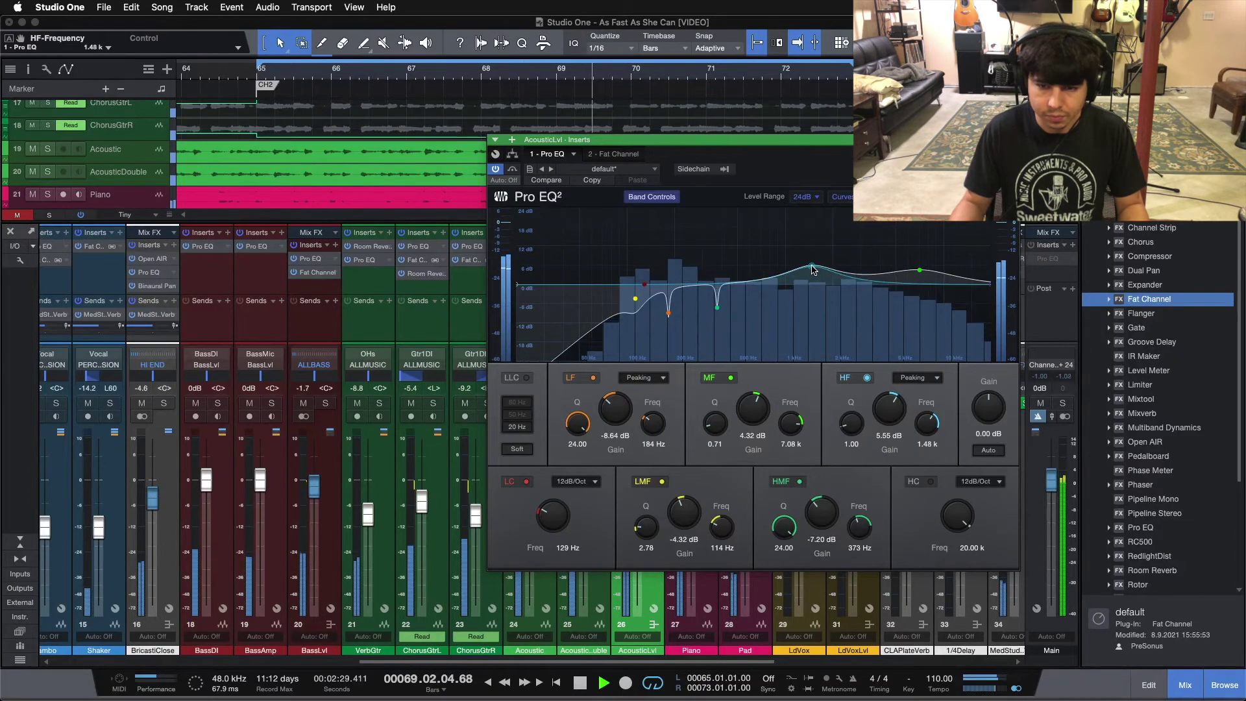
pyautogui.moveTo(810, 271); pyautogui.dragTo(812, 270)
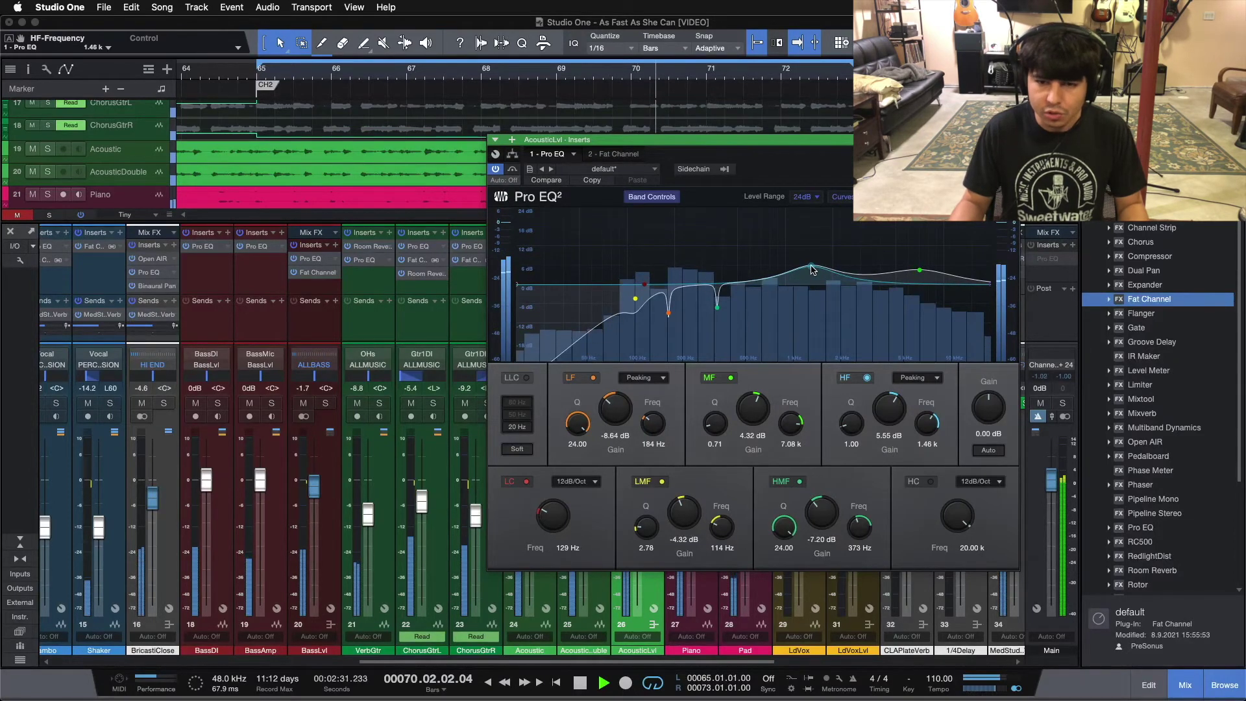
# Move the HF peak up to about 2.00 kHz and drop its gain to 0.48 dB
pyautogui.press('space')
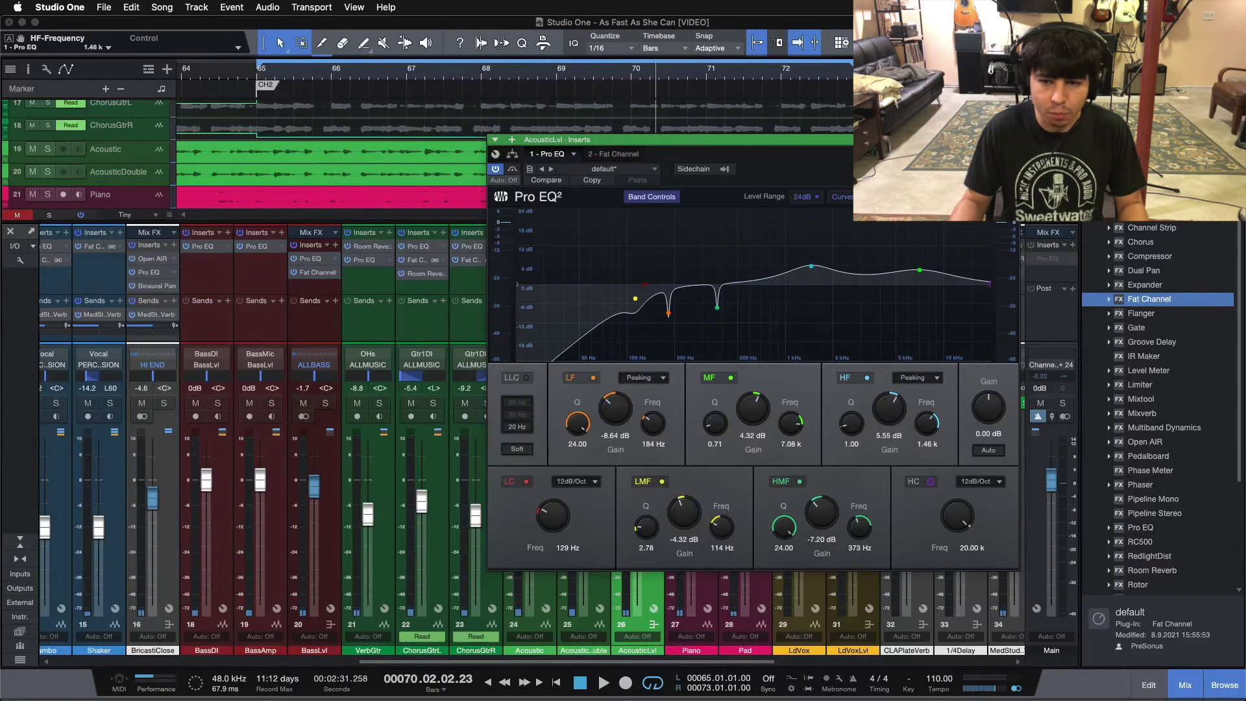
pyautogui.moveTo(812, 267); pyautogui.dragTo(814, 271)
pyautogui.press('space')
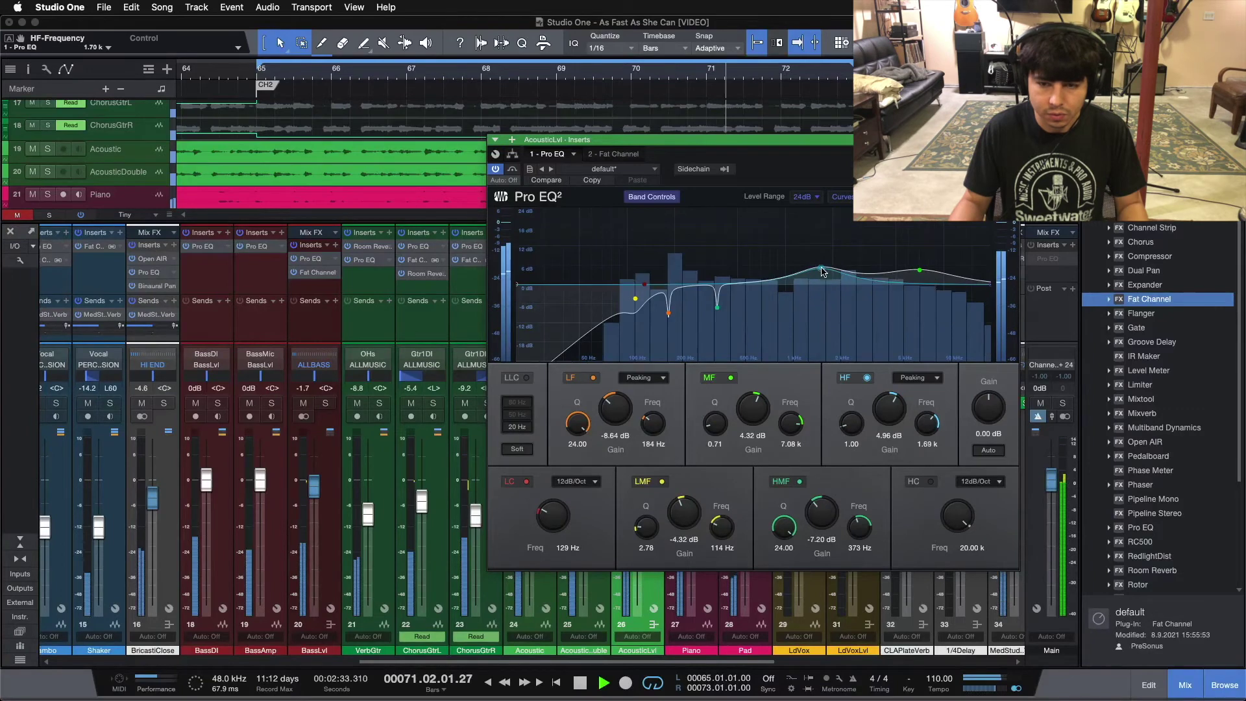
pyautogui.moveTo(815, 271); pyautogui.dragTo(828, 272)
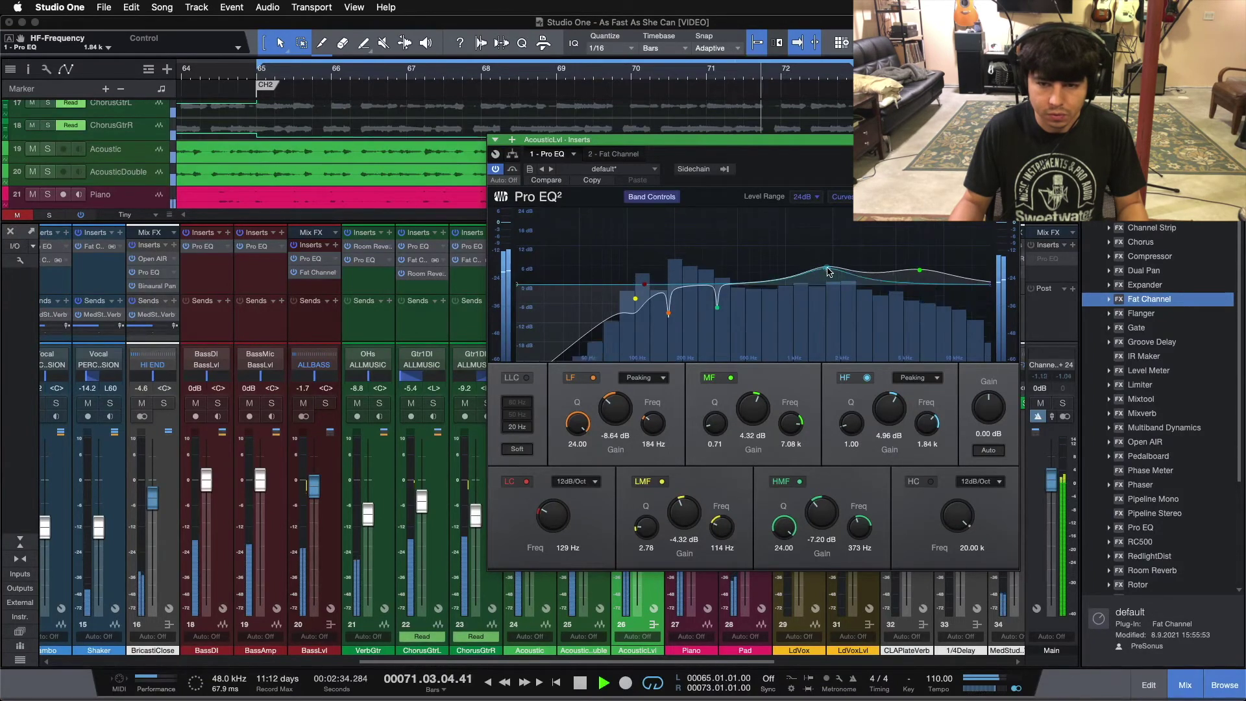
pyautogui.moveTo(829, 272); pyautogui.dragTo(835, 273)
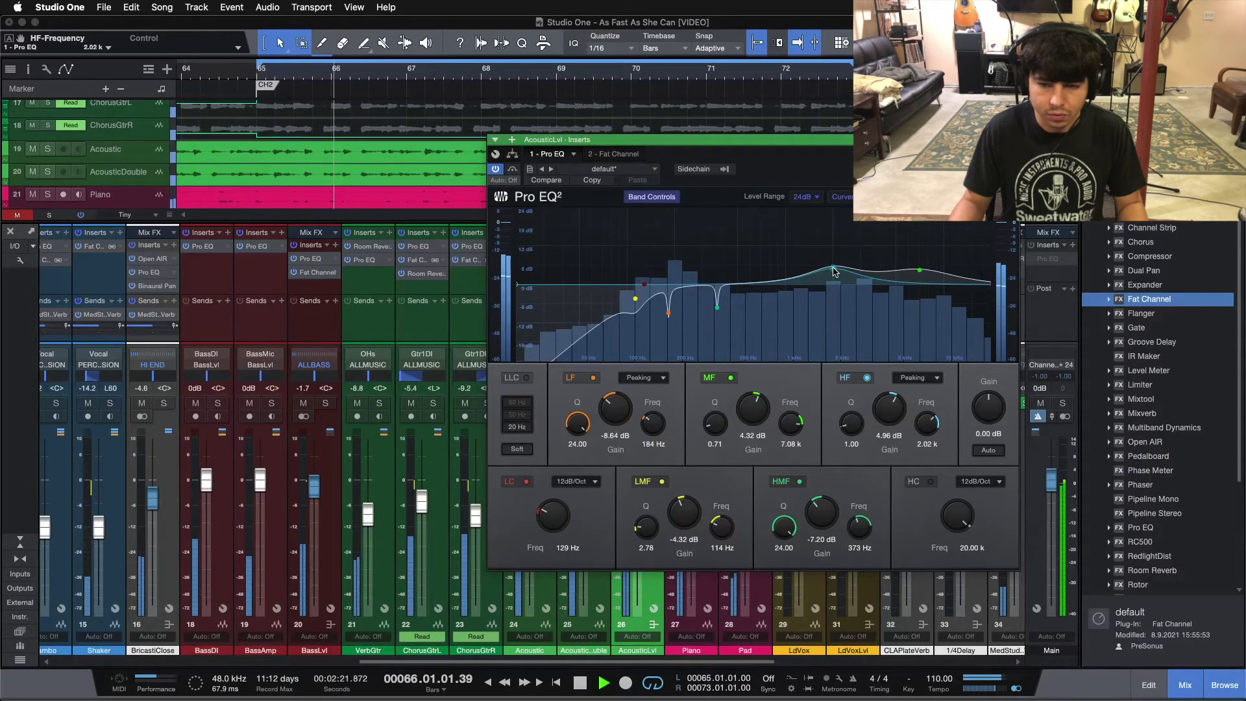
pyautogui.moveTo(835, 273); pyautogui.dragTo(834, 288)
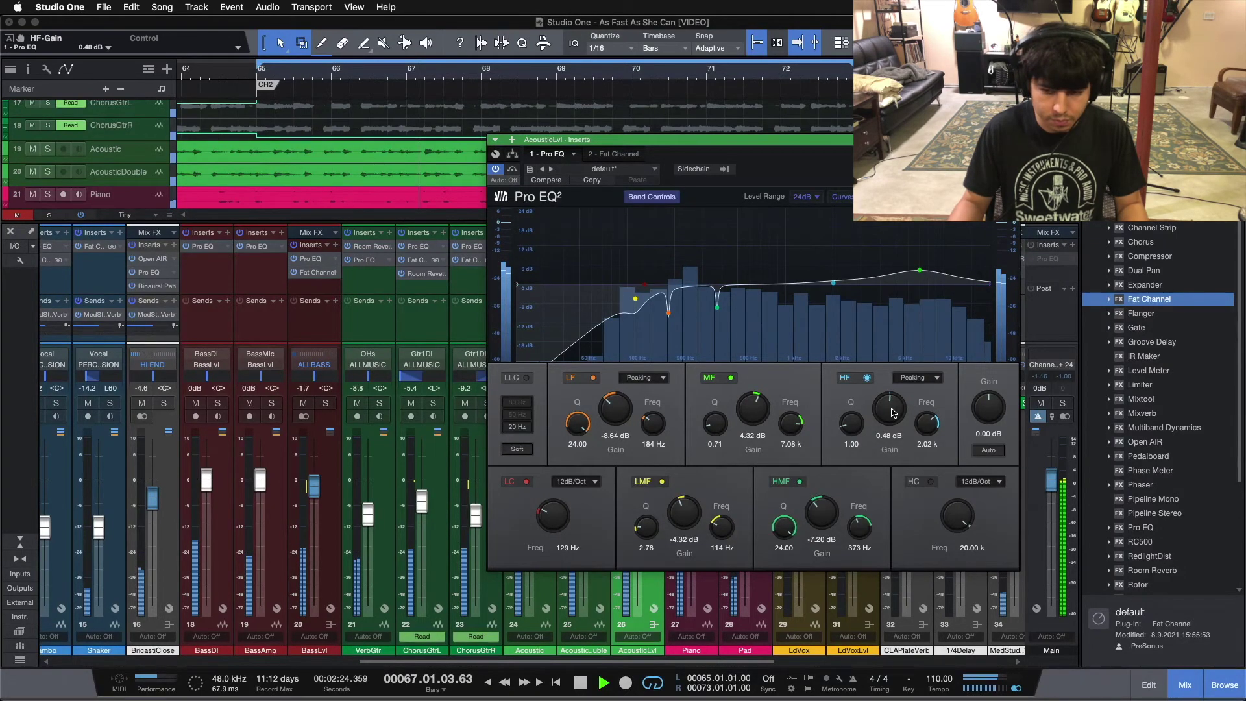
# Set the HF gain to 0.96 dB, audition from bar 65, then close the Pro EQ window
pyautogui.scroll(2, 892, 413)
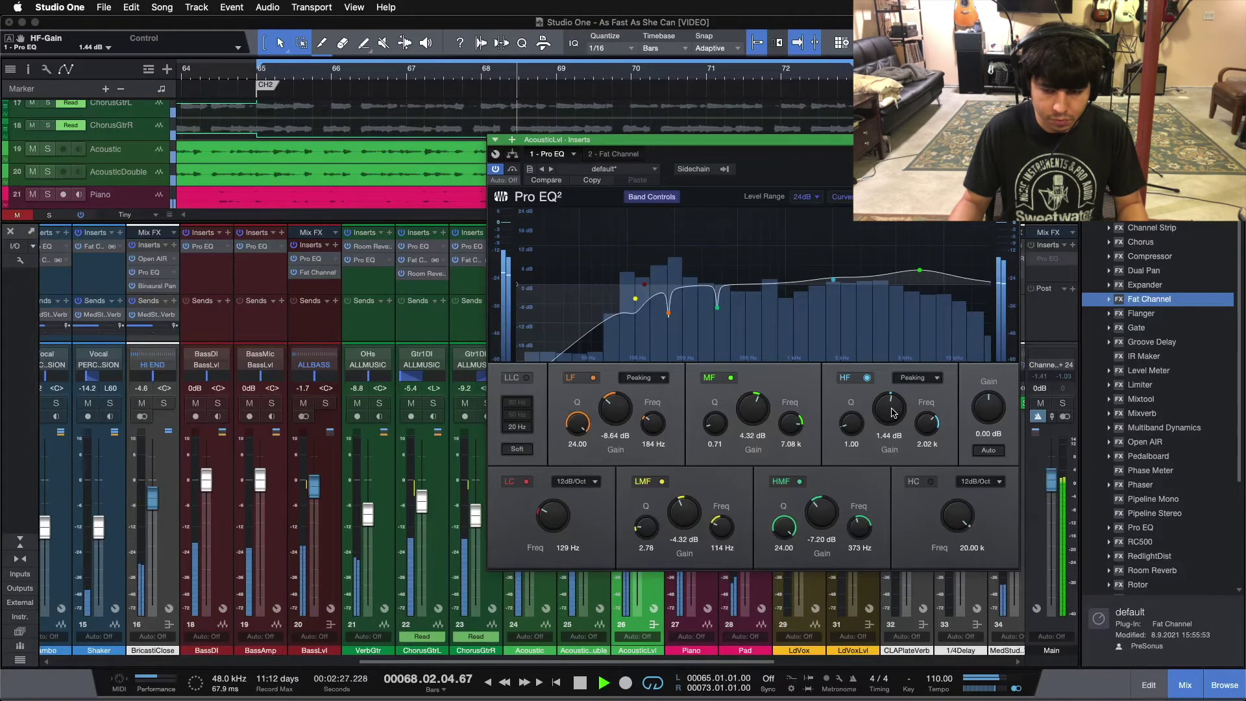
pyautogui.press('space')
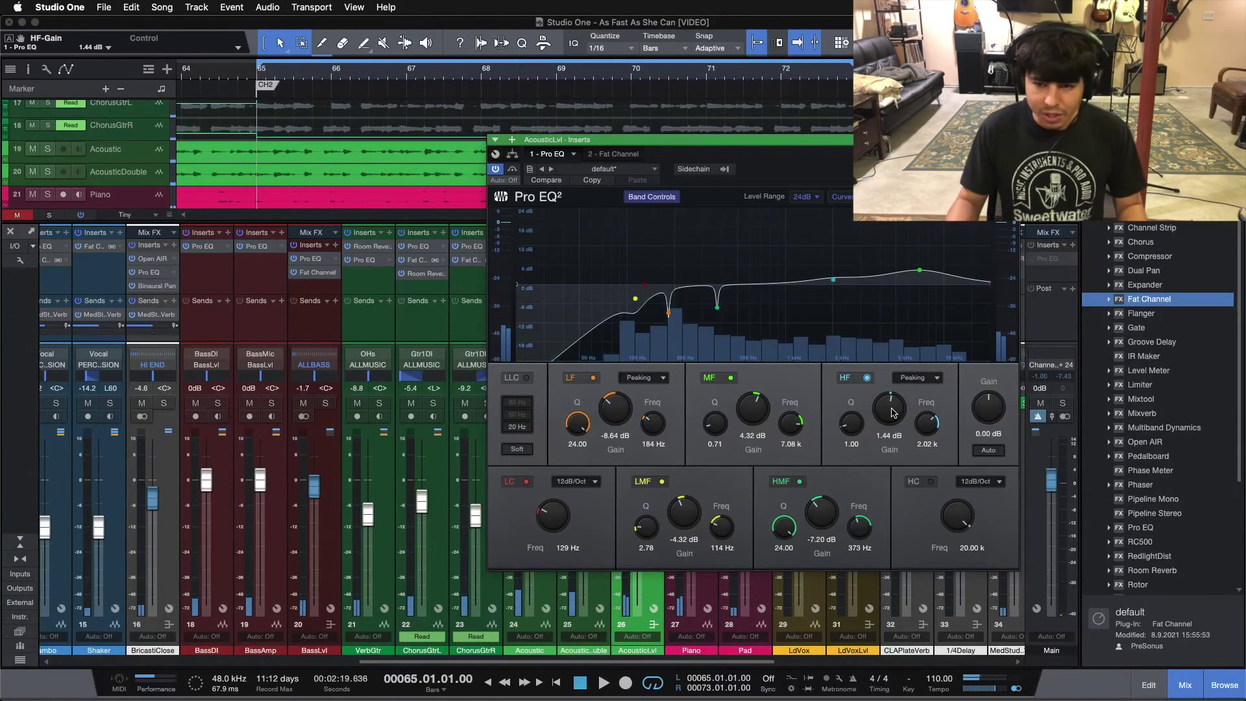
pyautogui.press('space')
pyautogui.scroll(-3, 892, 413)
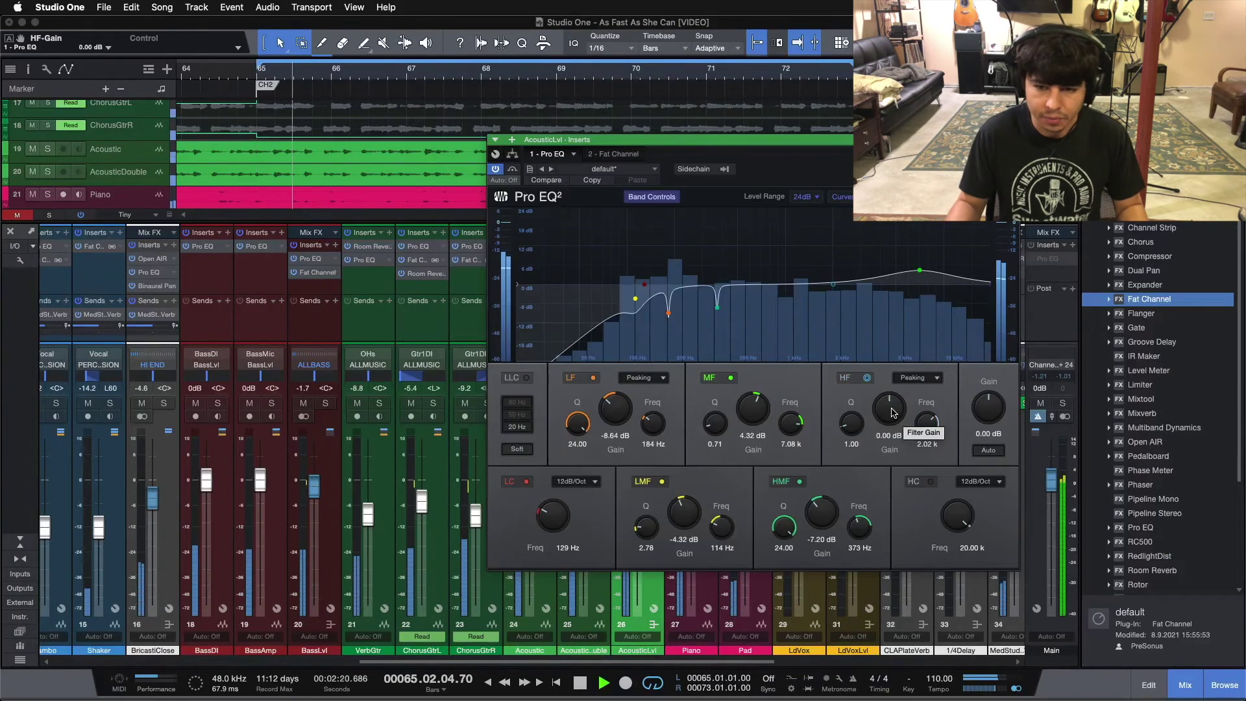
pyautogui.scroll(1, 892, 413)
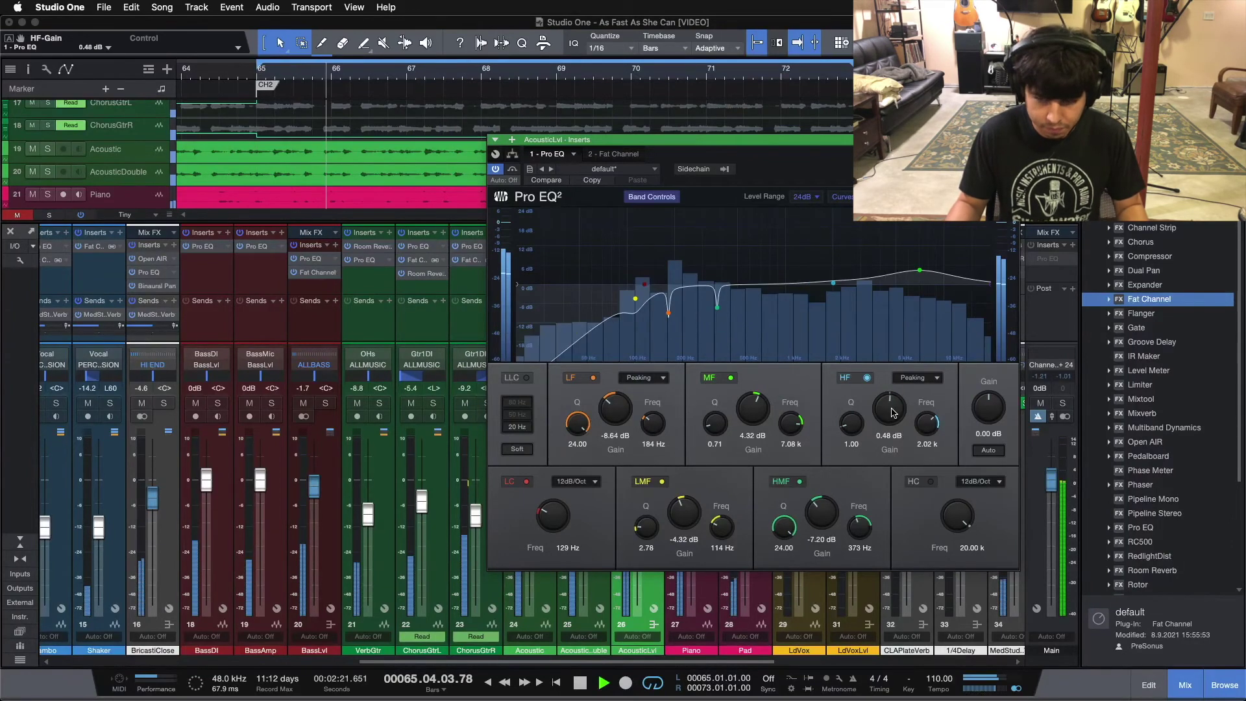
pyautogui.scroll(1, 892, 413)
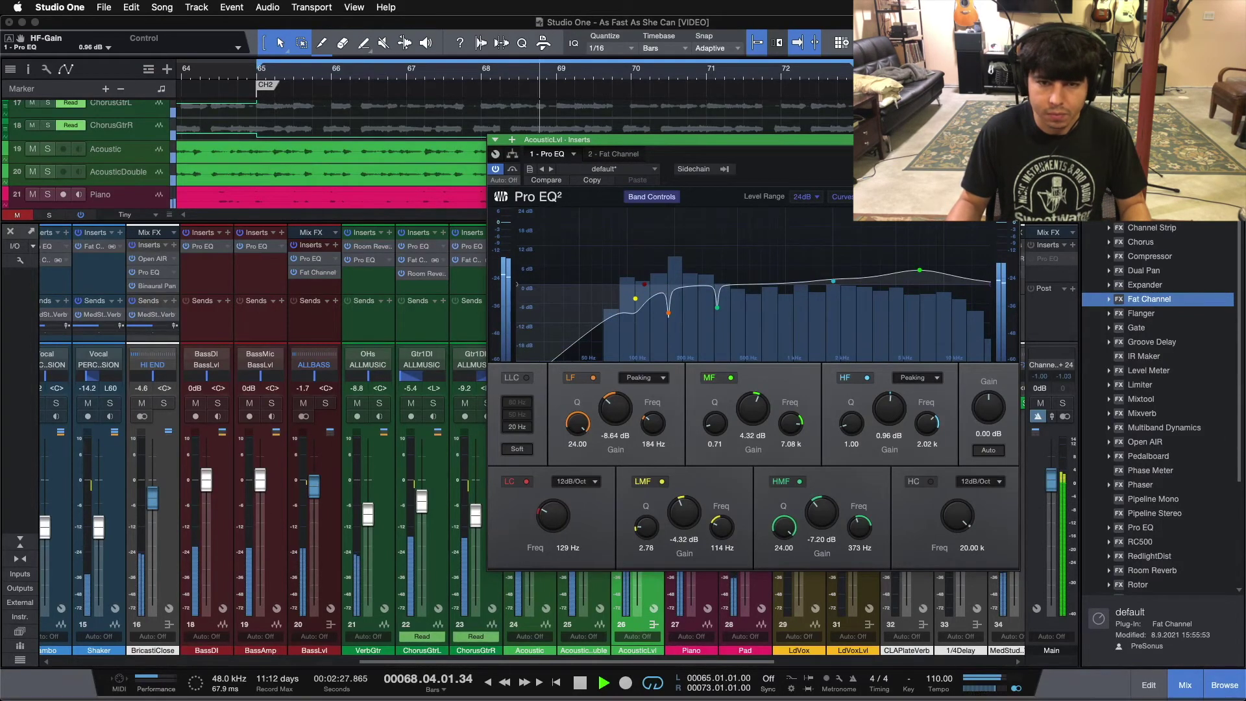
pyautogui.moveTo(672, 140); pyautogui.dragTo(531, 153)
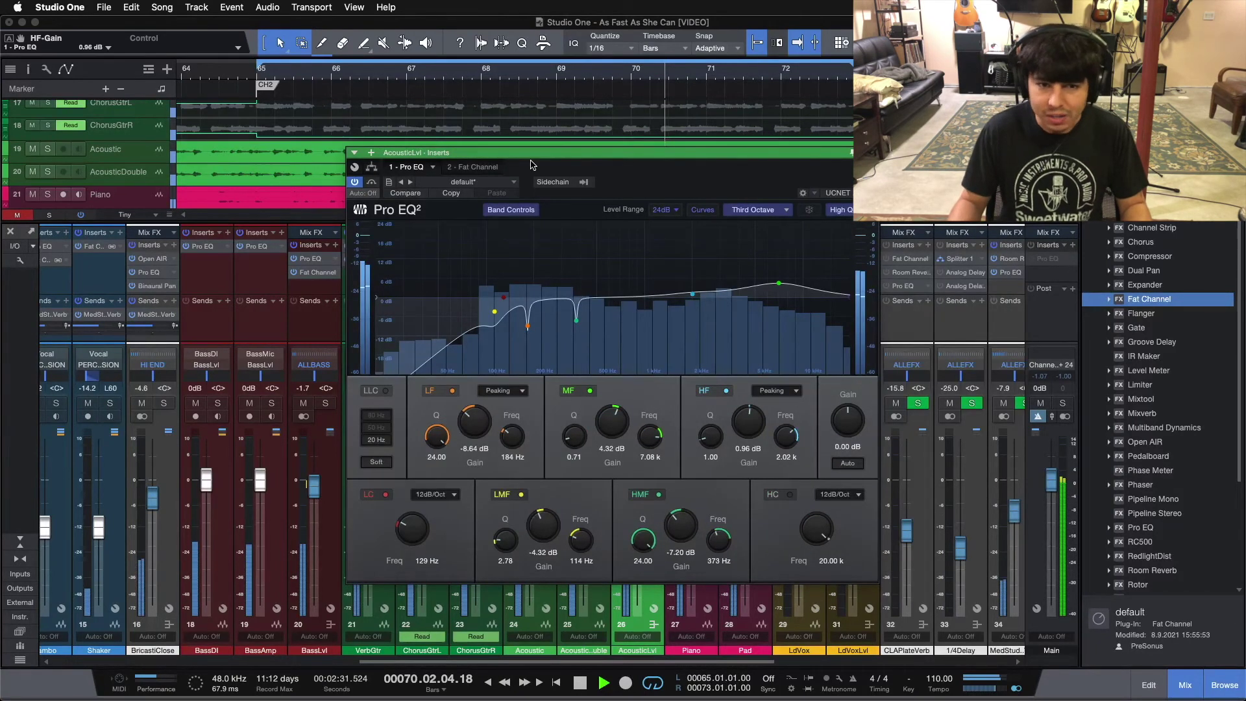
pyautogui.press('space')
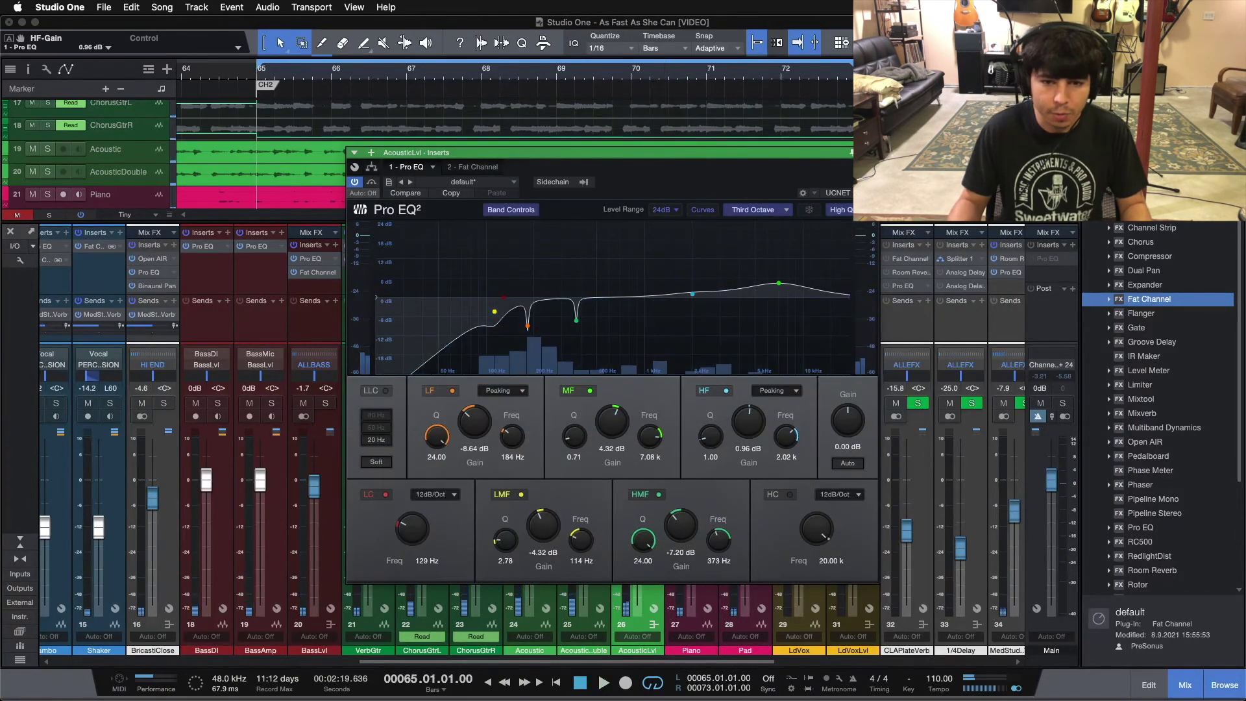
pyautogui.press('super+w')
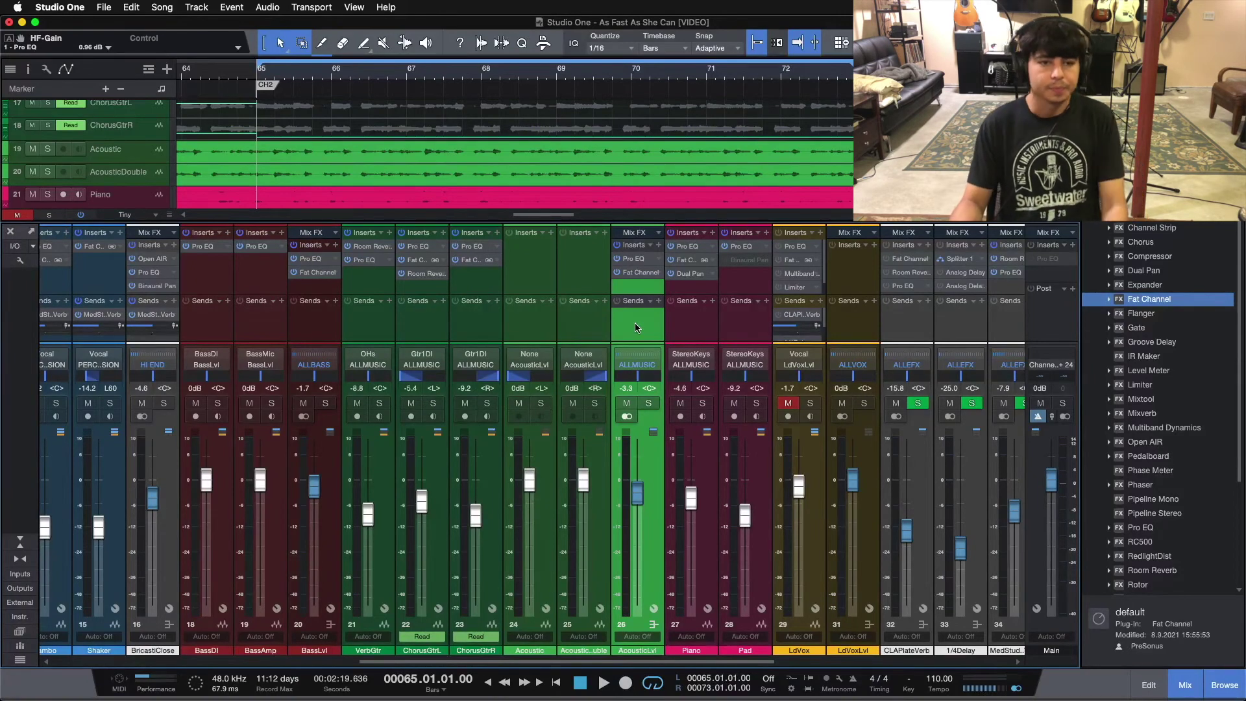
# Audition the full mix, then solo guitar channels 21–26 plus Piano and Pad
pyautogui.press('space')
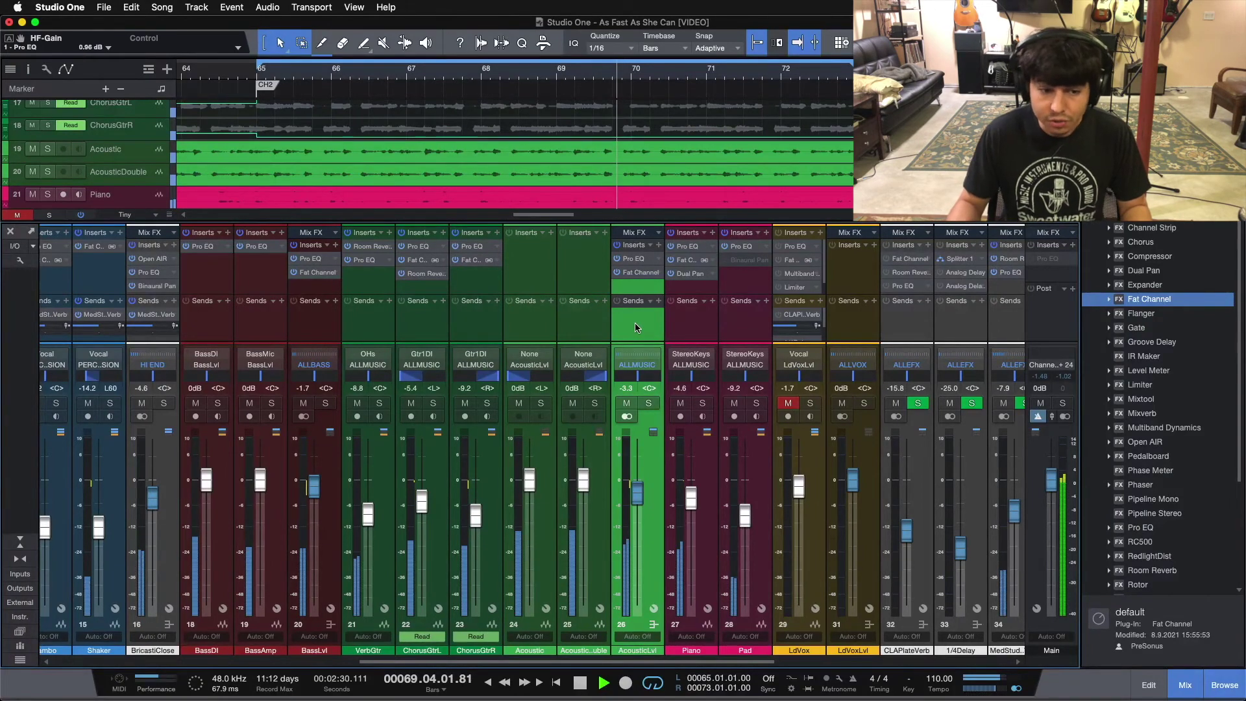
pyautogui.press('space')
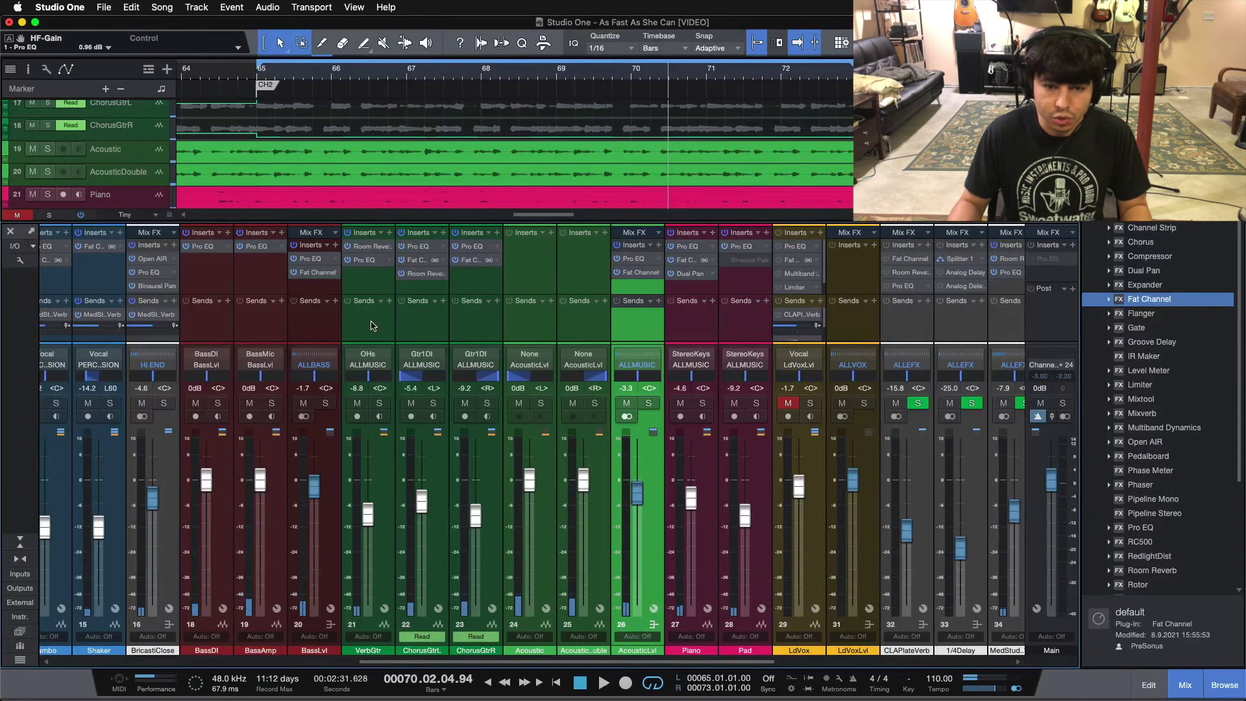
pyautogui.keyDown('shift'); pyautogui.click(371, 326); pyautogui.keyUp('shift')
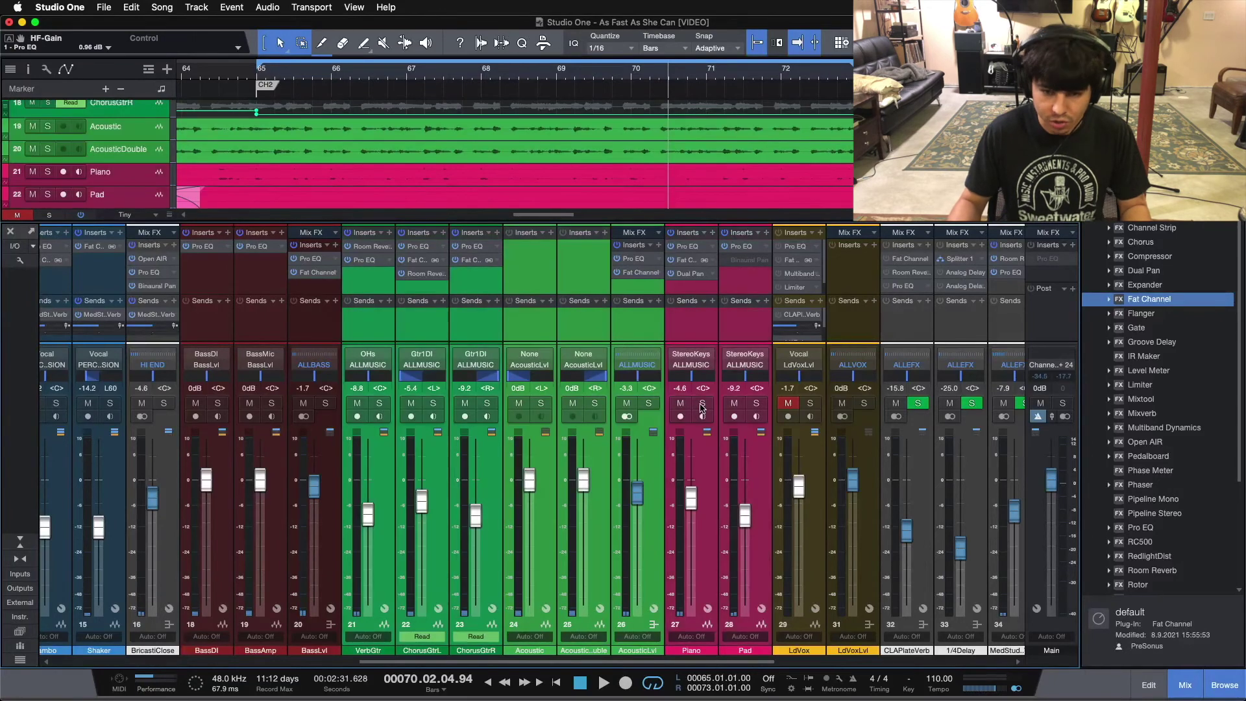
pyautogui.click(379, 403)
pyautogui.click(701, 403)
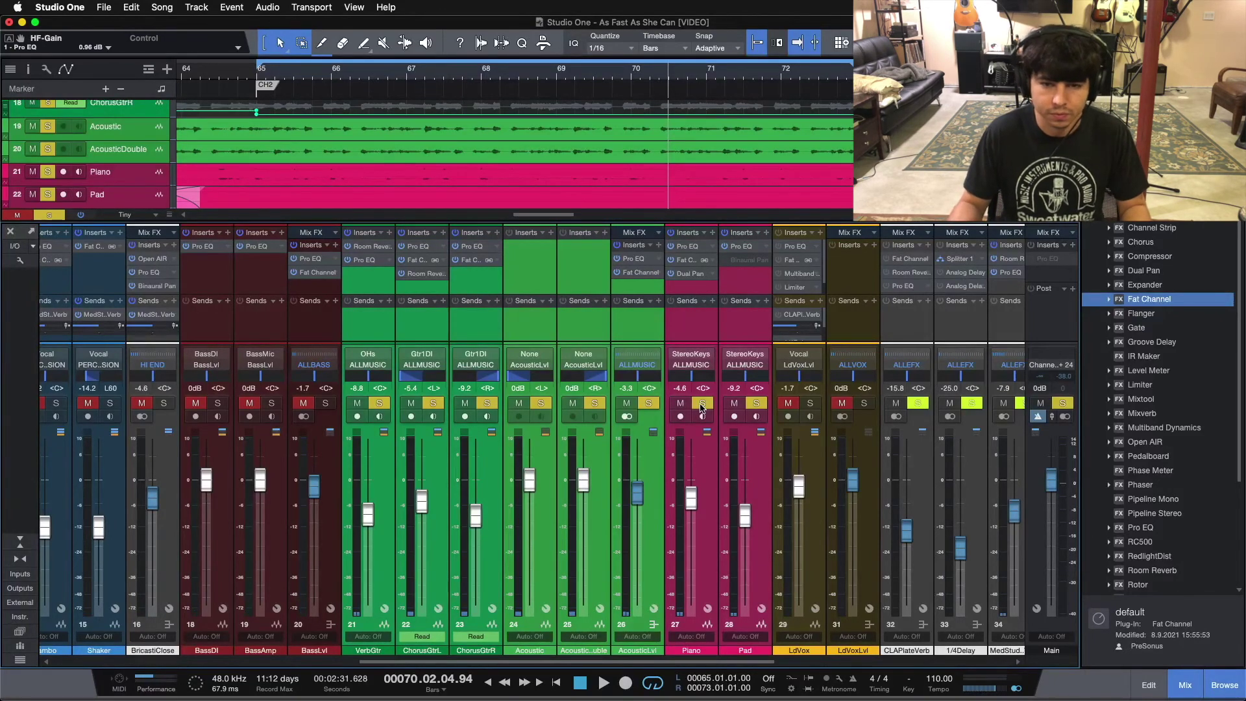
# Play the soloed guitars and keys, then clear all solos and select AcousticLvl
pyautogui.press('space')
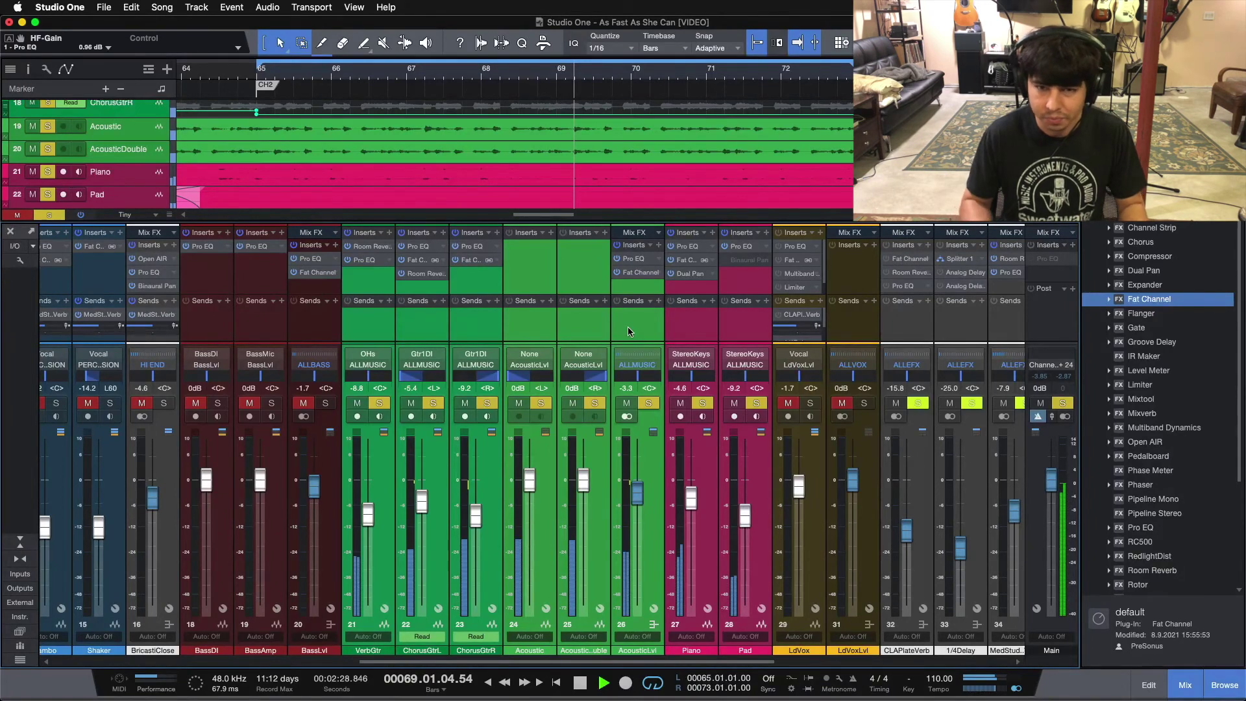
pyautogui.press('space')
pyautogui.hotkey('shift', 's')
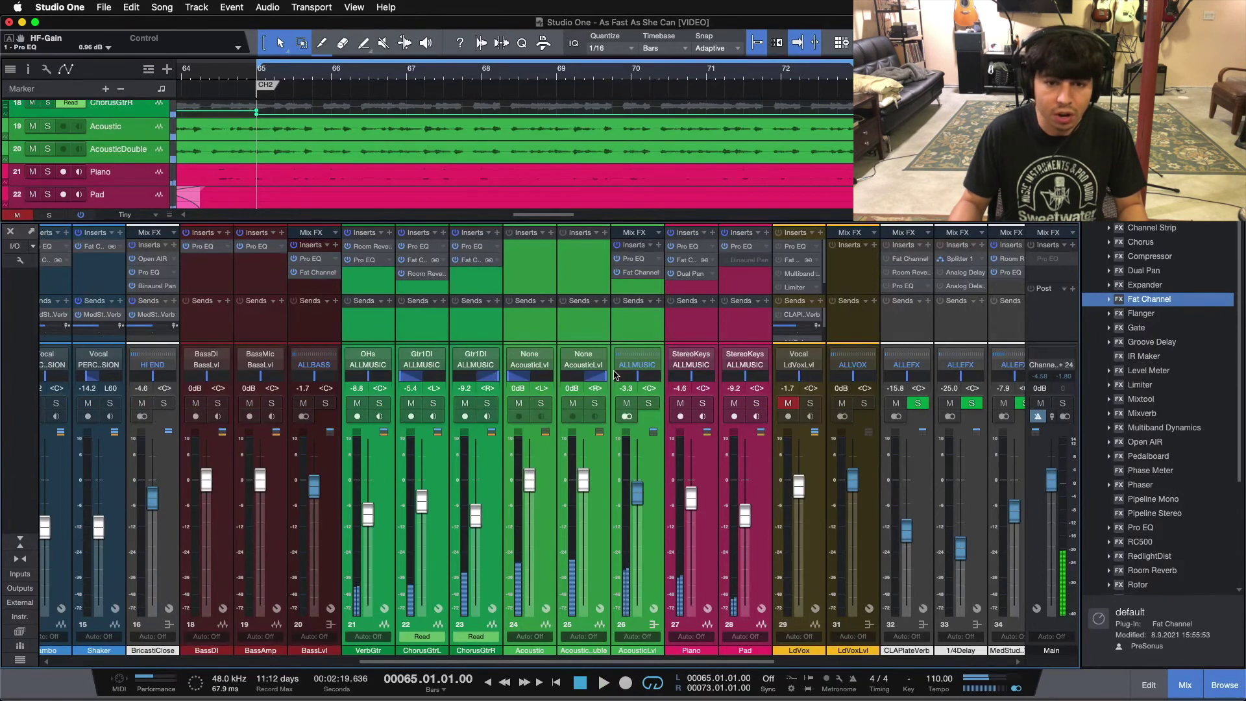
pyautogui.click(616, 375)
# Solo AcousticLvl, play the song's opening from bar 2, clear solos and stop at bar 8
pyautogui.press('s')
pyautogui.moveTo(536, 216); pyautogui.dragTo(205, 214)
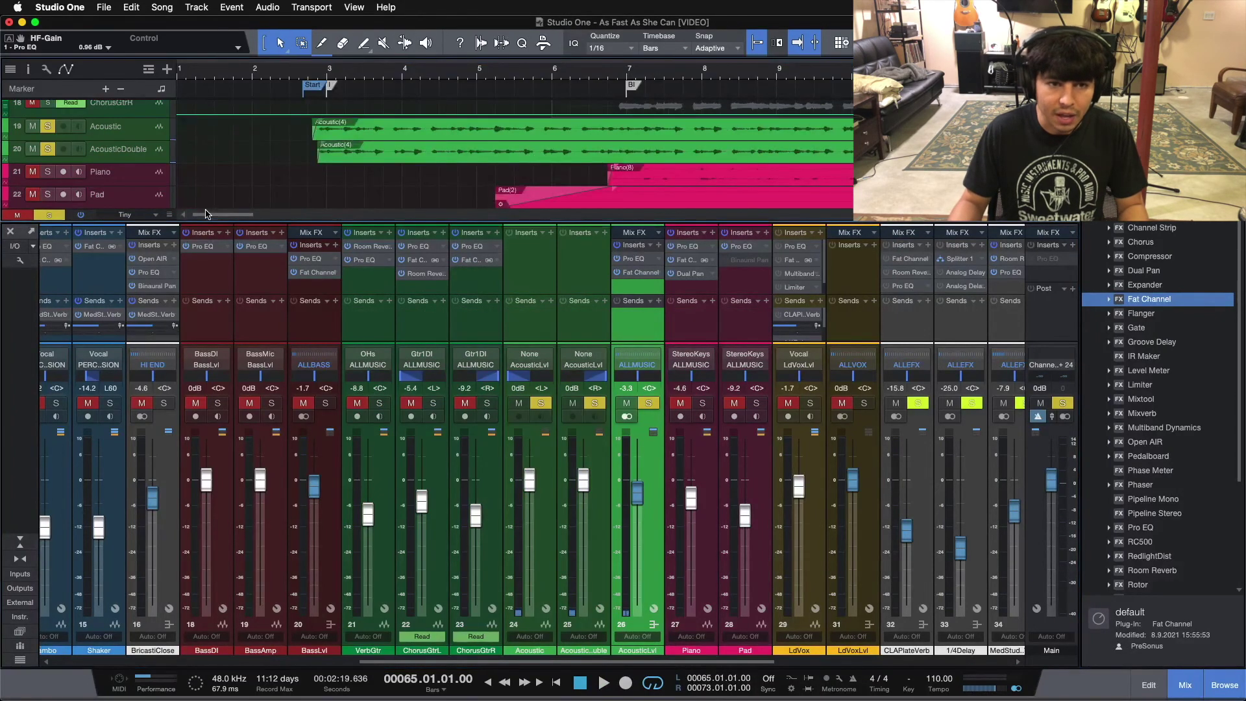
pyautogui.click(304, 73)
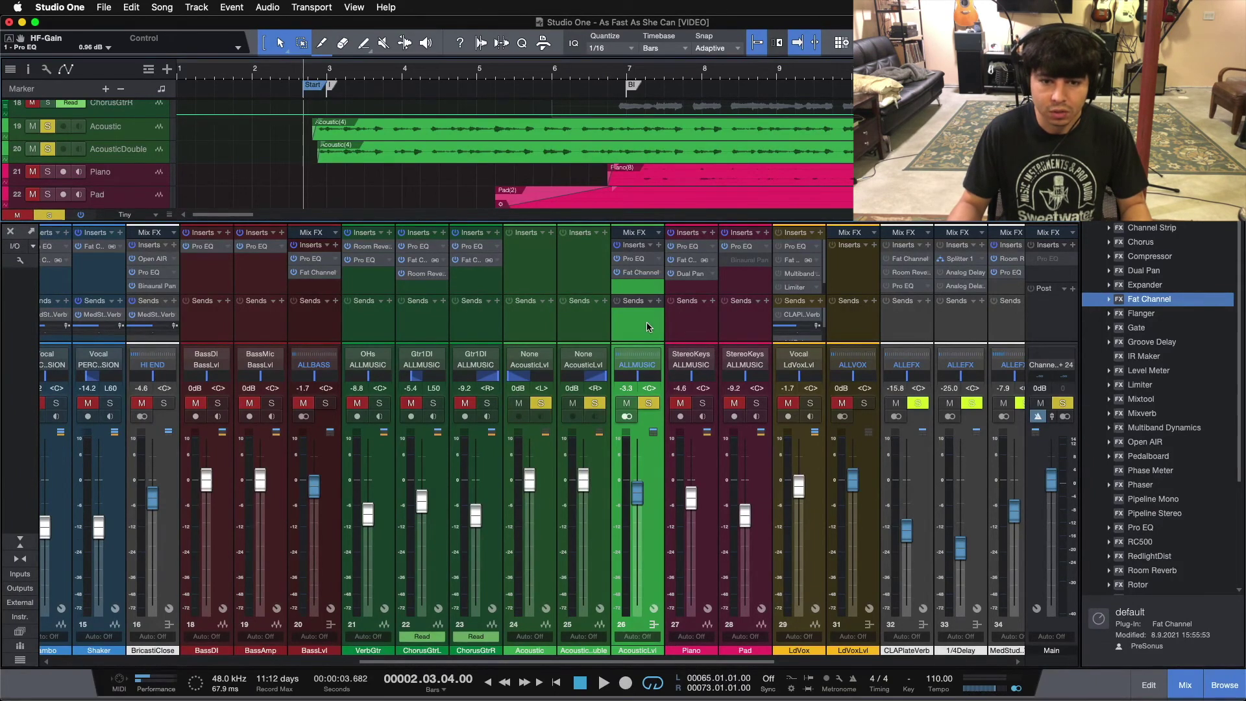
pyautogui.press('space')
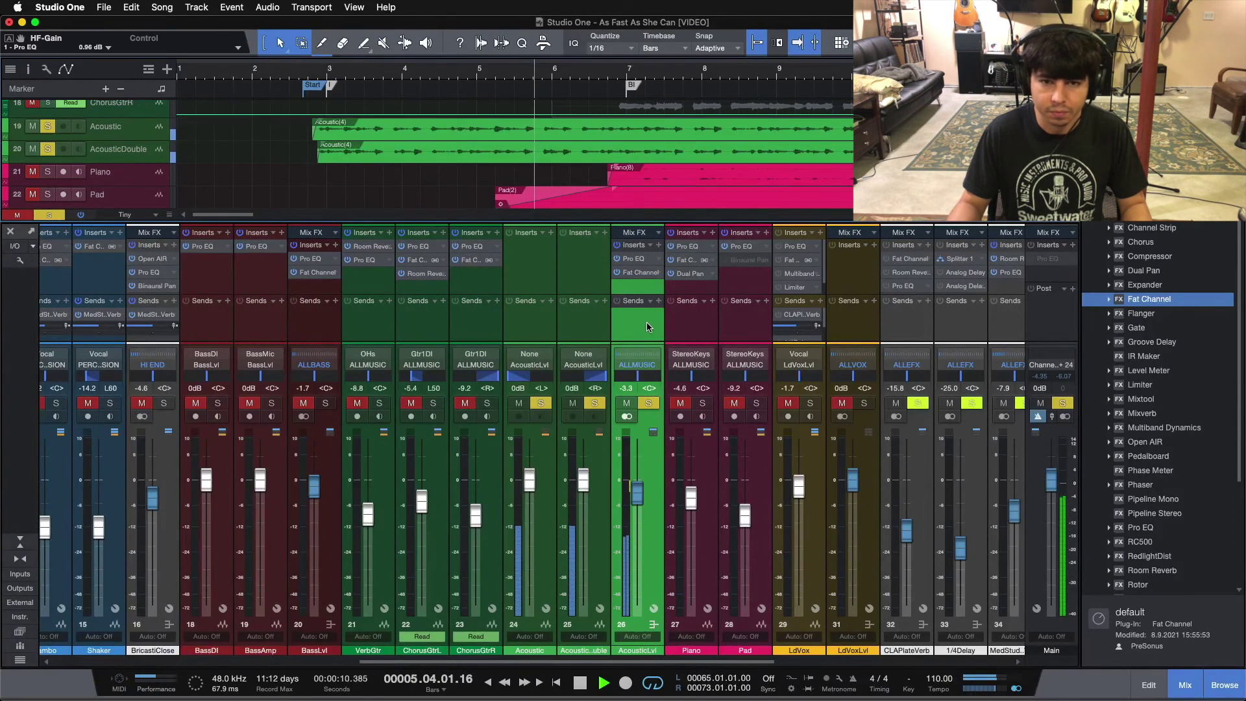
pyautogui.hotkey('shift', 's')
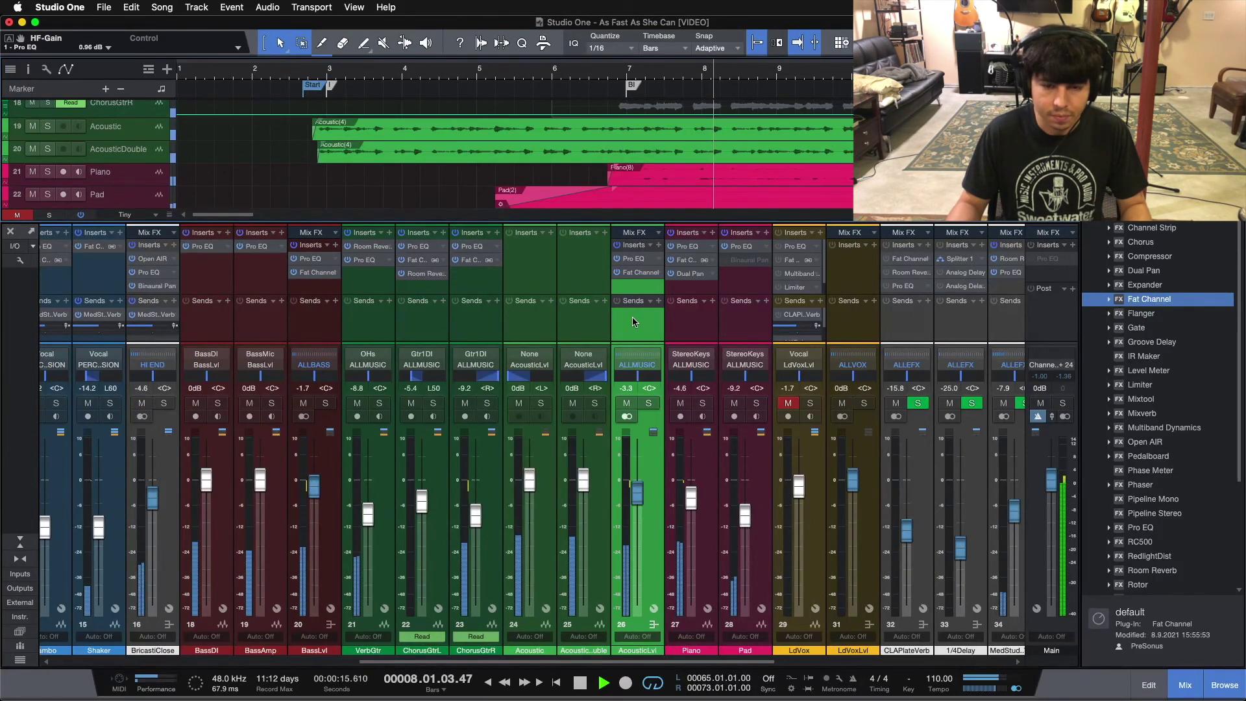
pyautogui.press('space')
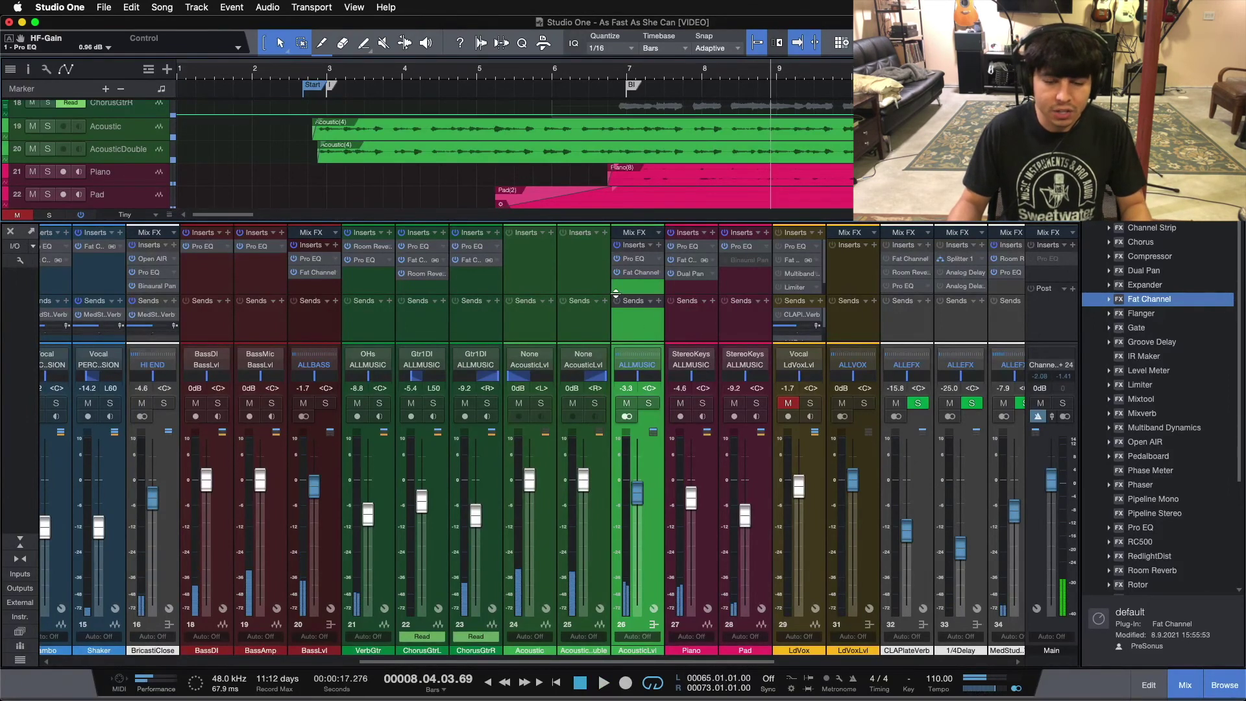
pyautogui.click(634, 258)
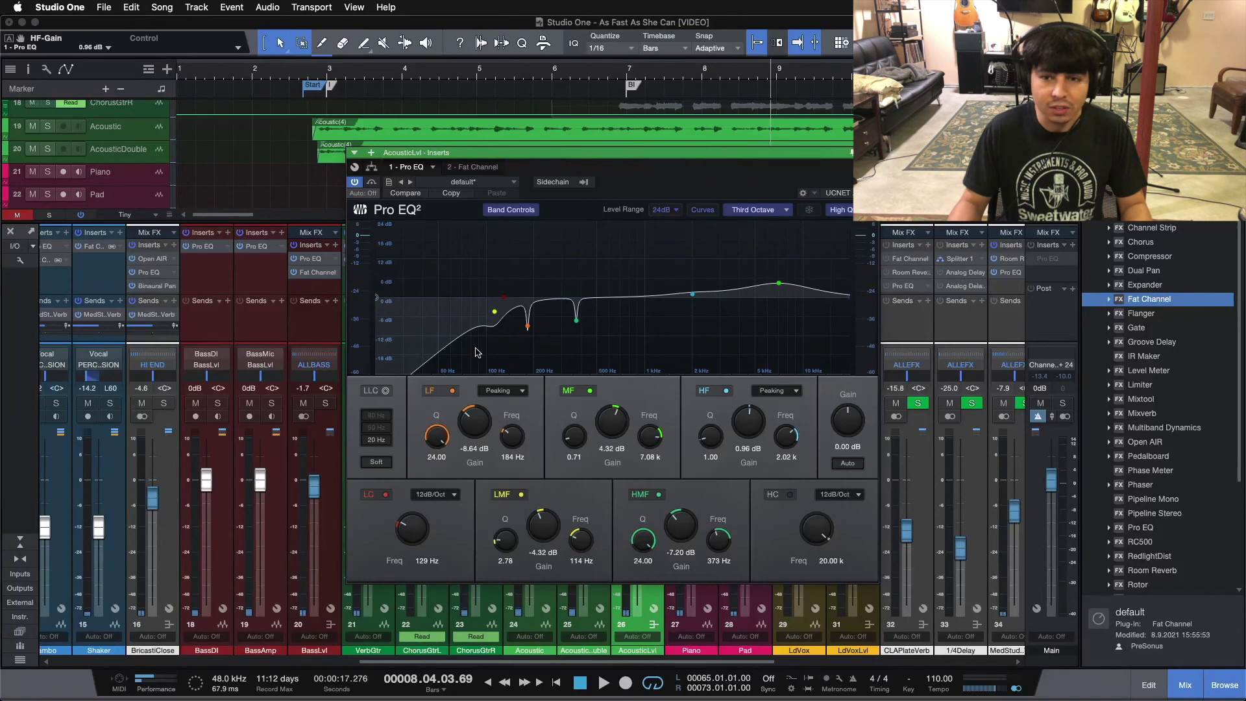
# Reopen AcousticLvl's Pro EQ slightly further left, then switch to its Fat Channel compressor
pyautogui.press('super+w')
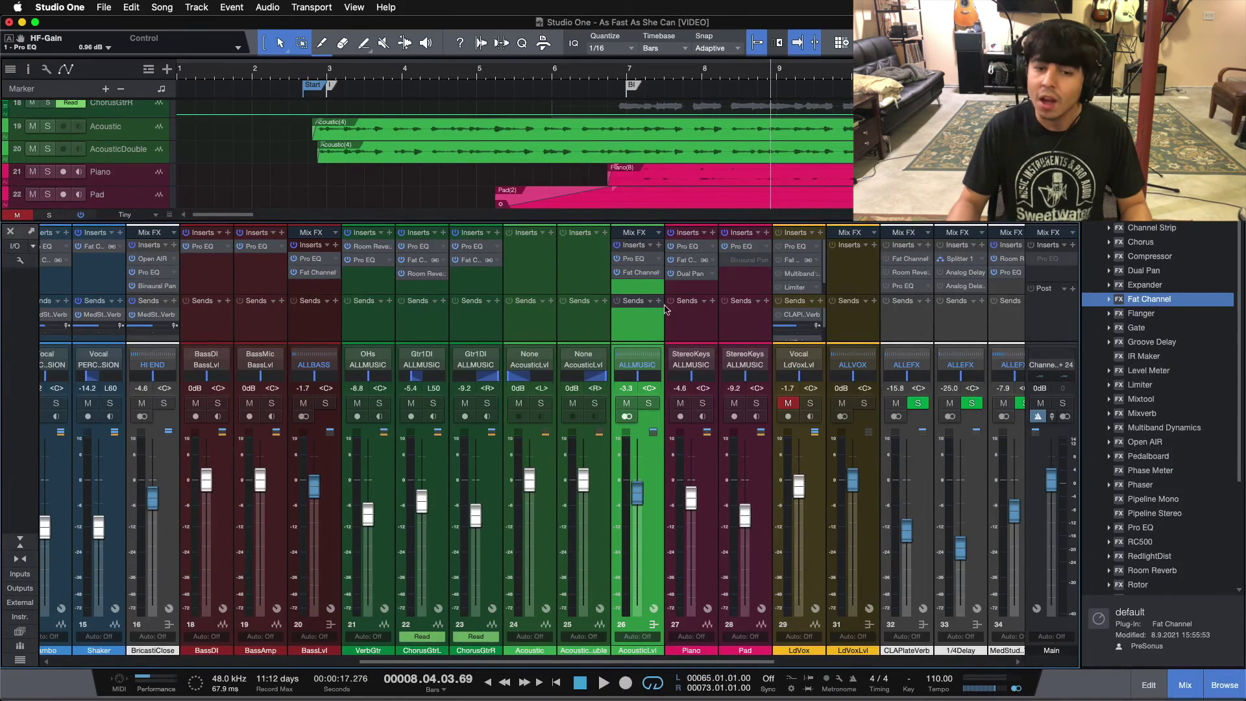
pyautogui.click(636, 259)
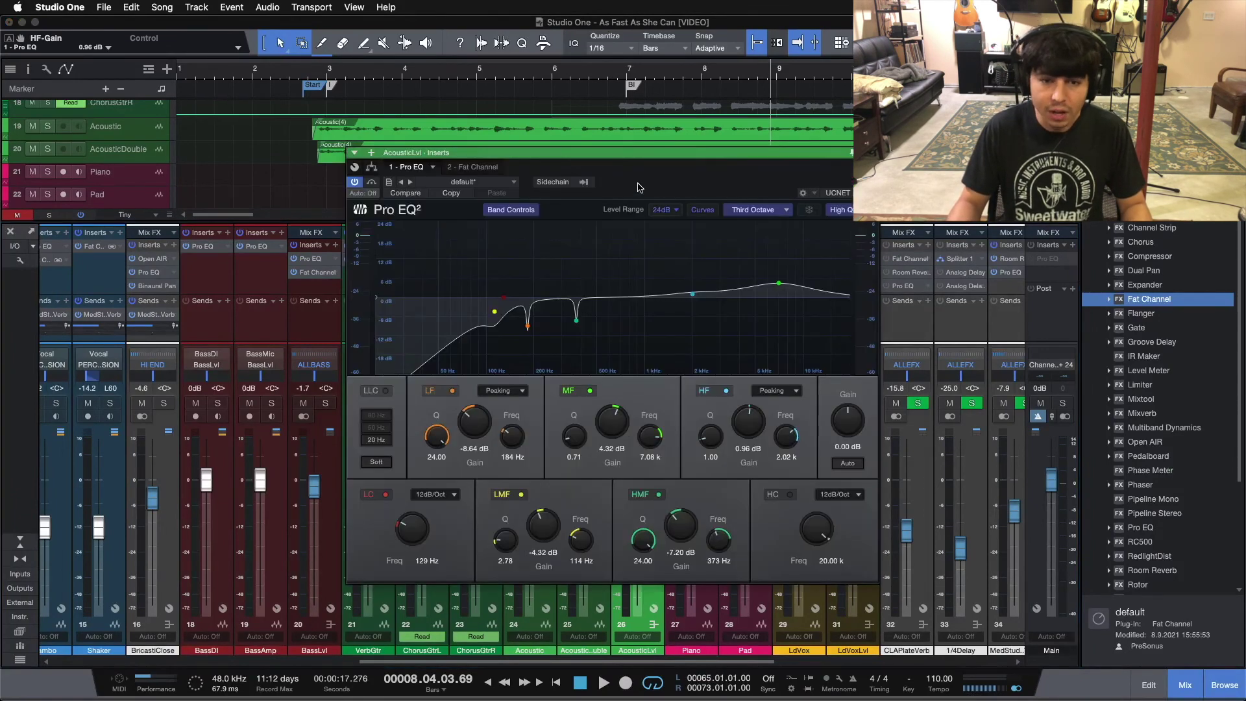
pyautogui.moveTo(639, 189); pyautogui.dragTo(609, 186)
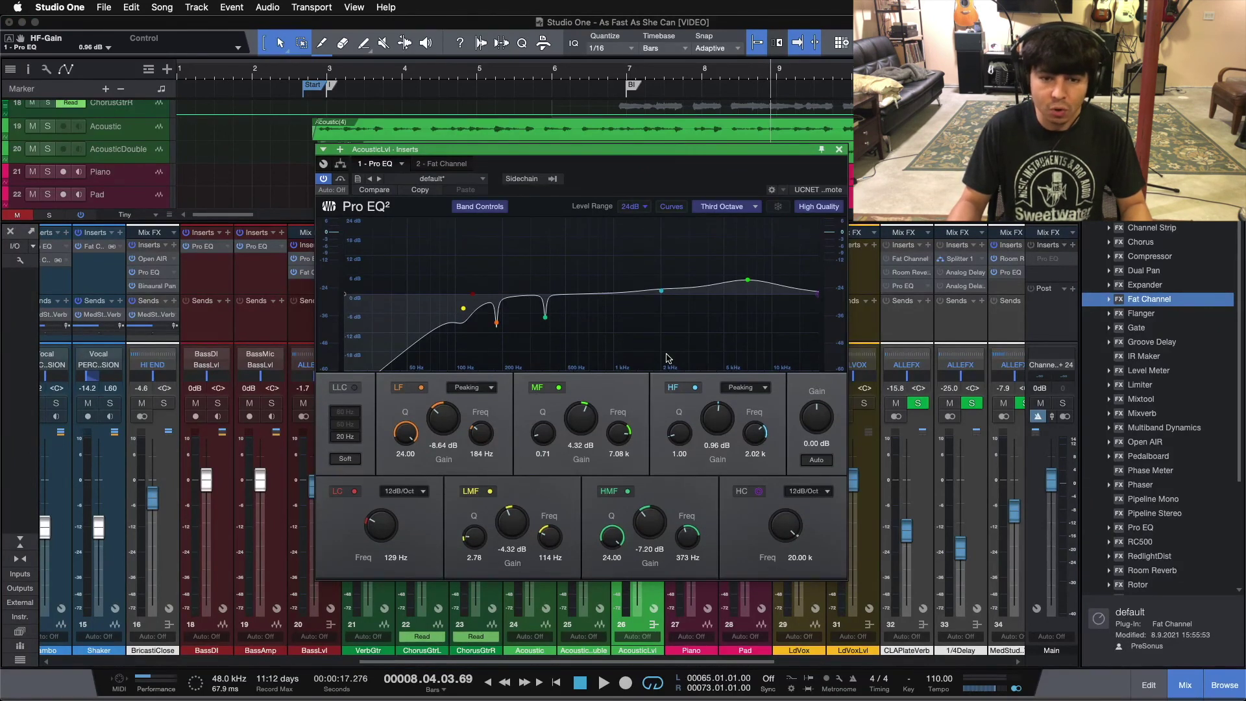
pyautogui.click(451, 166)
pyautogui.moveTo(627, 187); pyautogui.dragTo(677, 257)
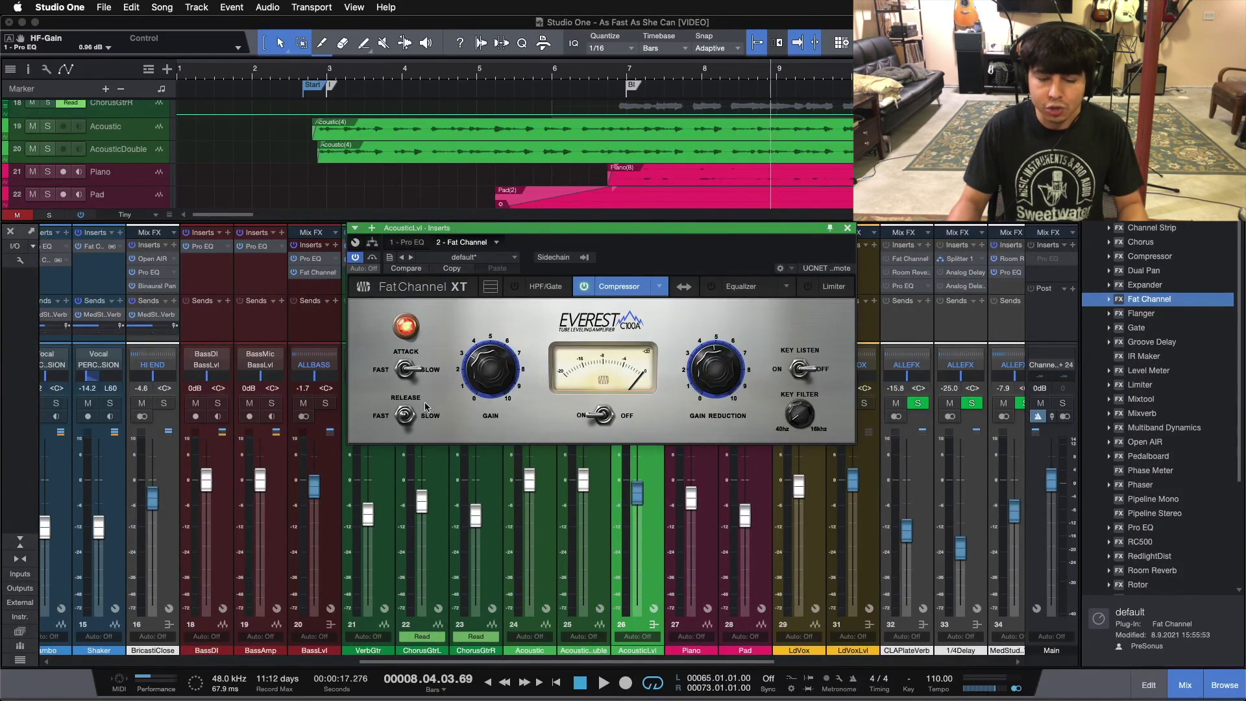
pyautogui.press('super+w')
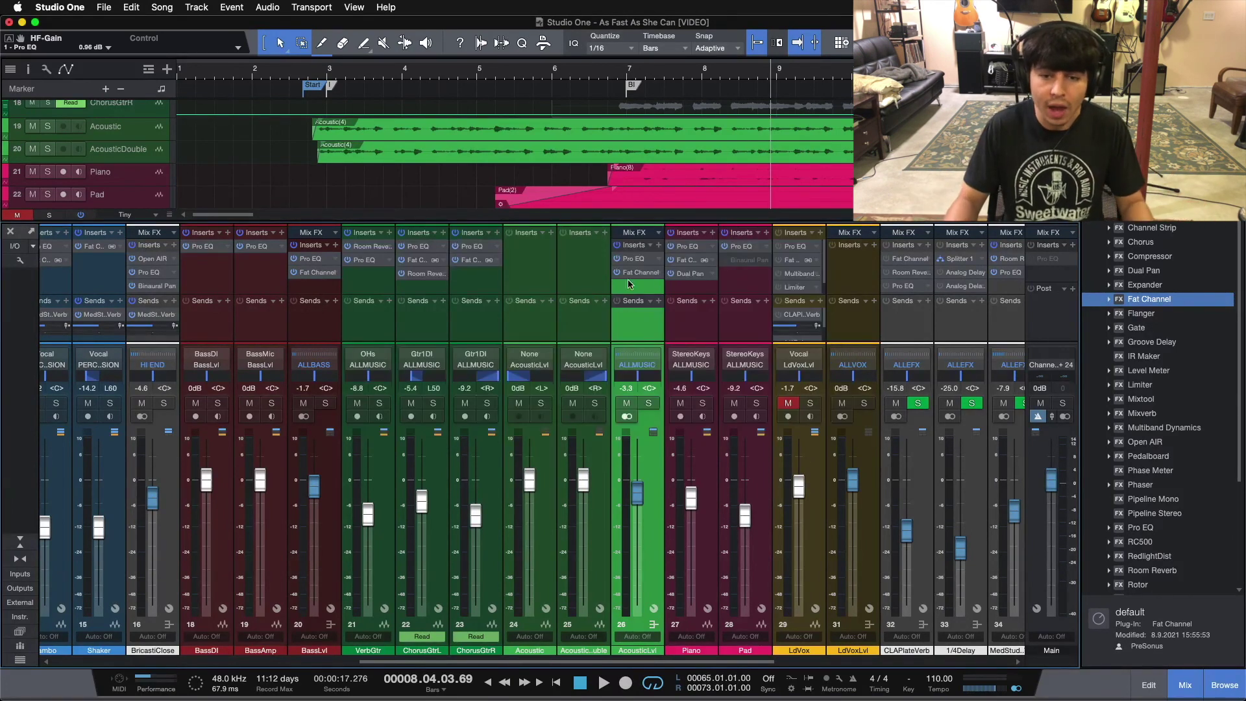
pyautogui.click(633, 260)
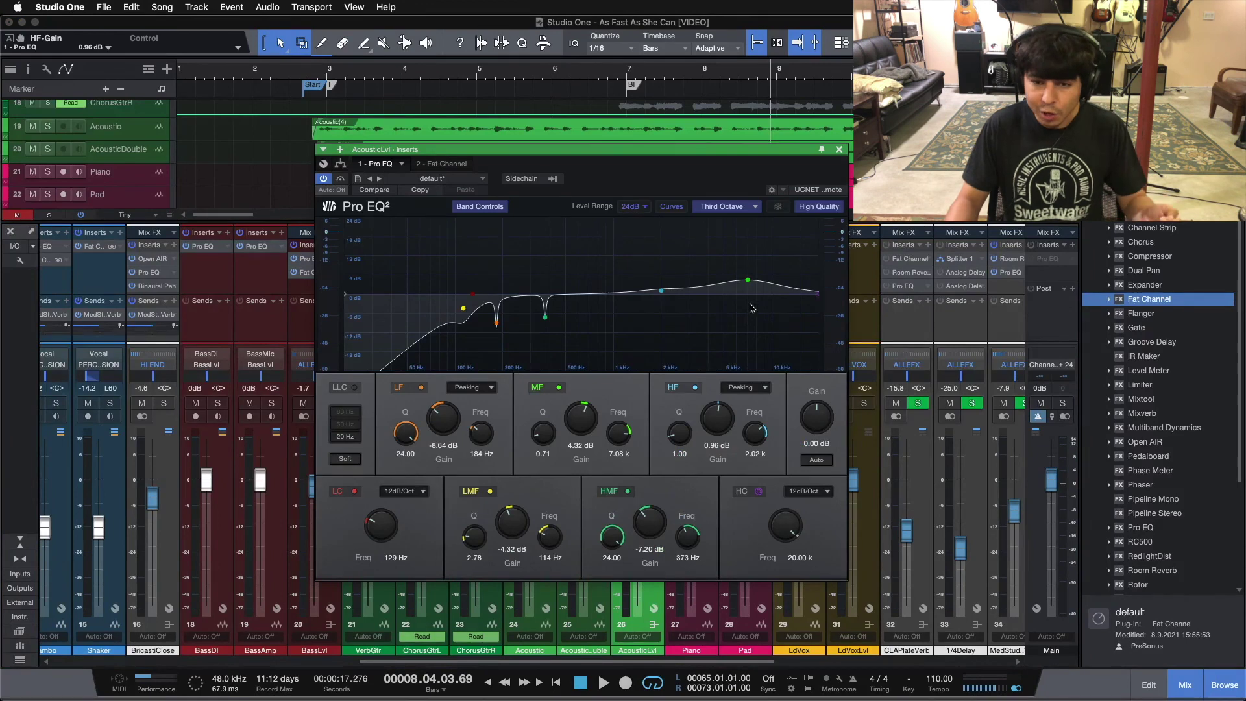